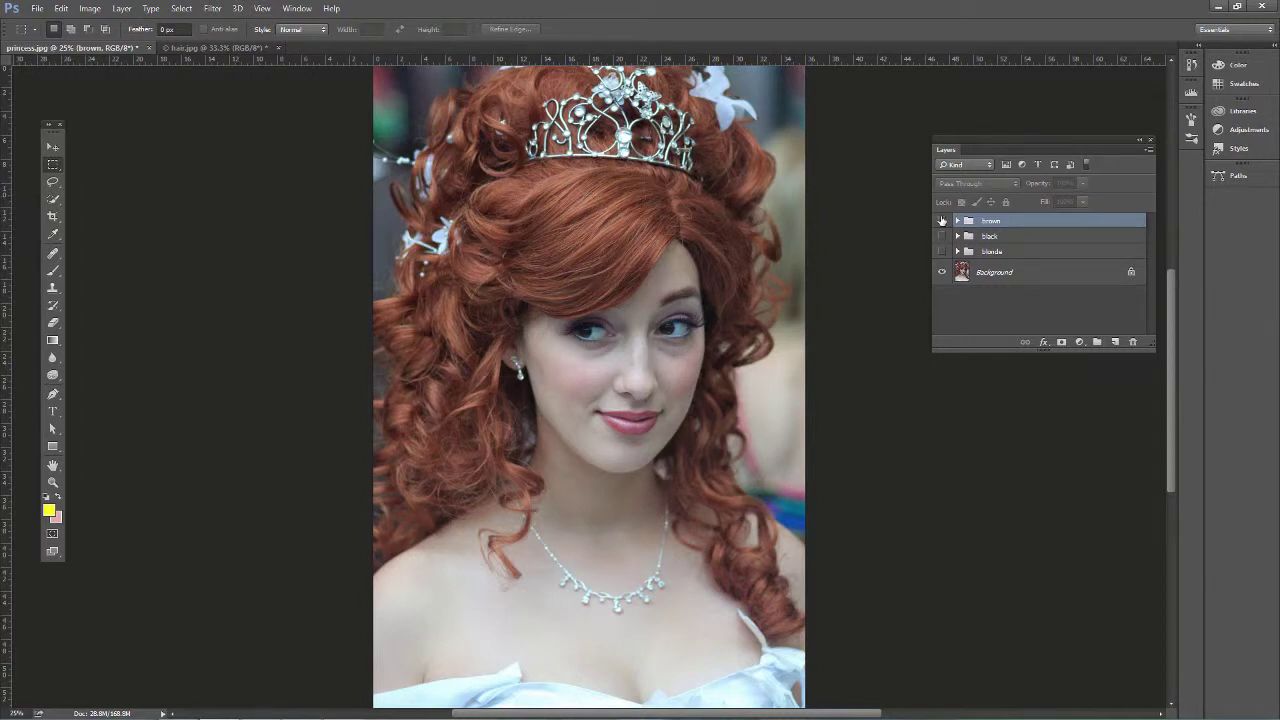
Step: Preview the brown, black and blonde hair versions by showing and hiding each layer group in turn
left_click(941, 220)
left_click(941, 220)
left_click(941, 236)
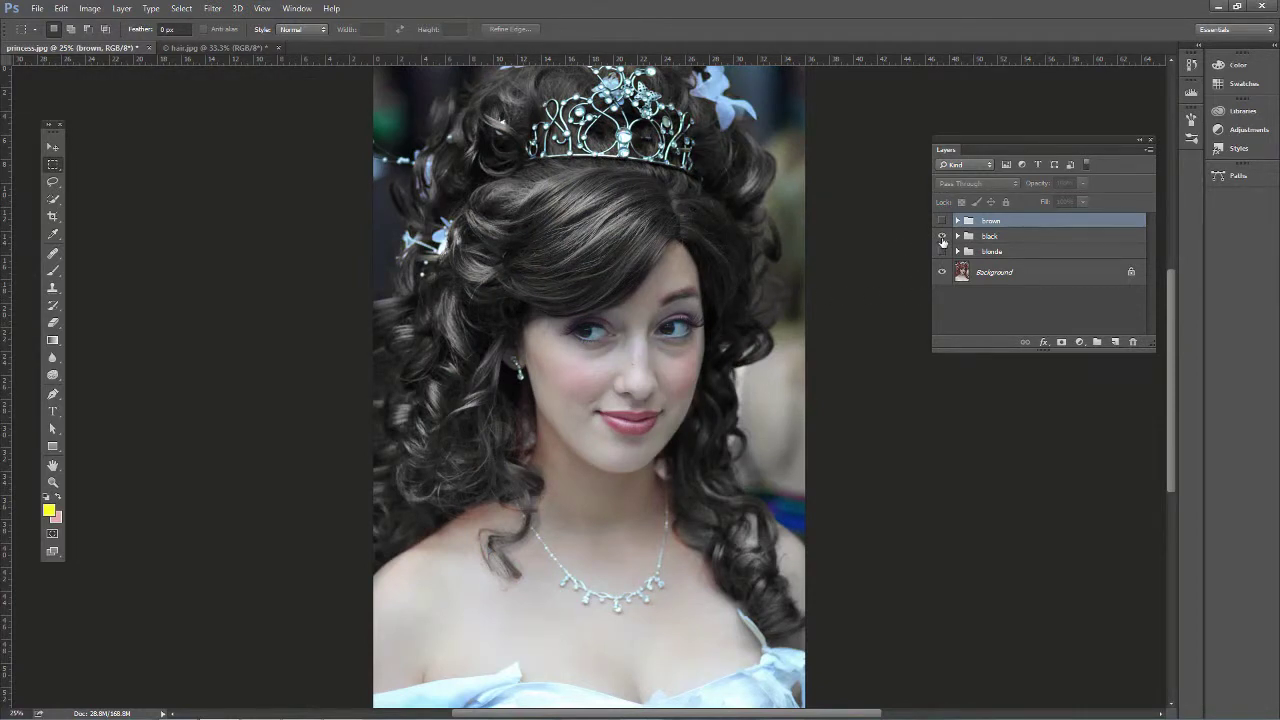
left_click(941, 236)
left_click(941, 251)
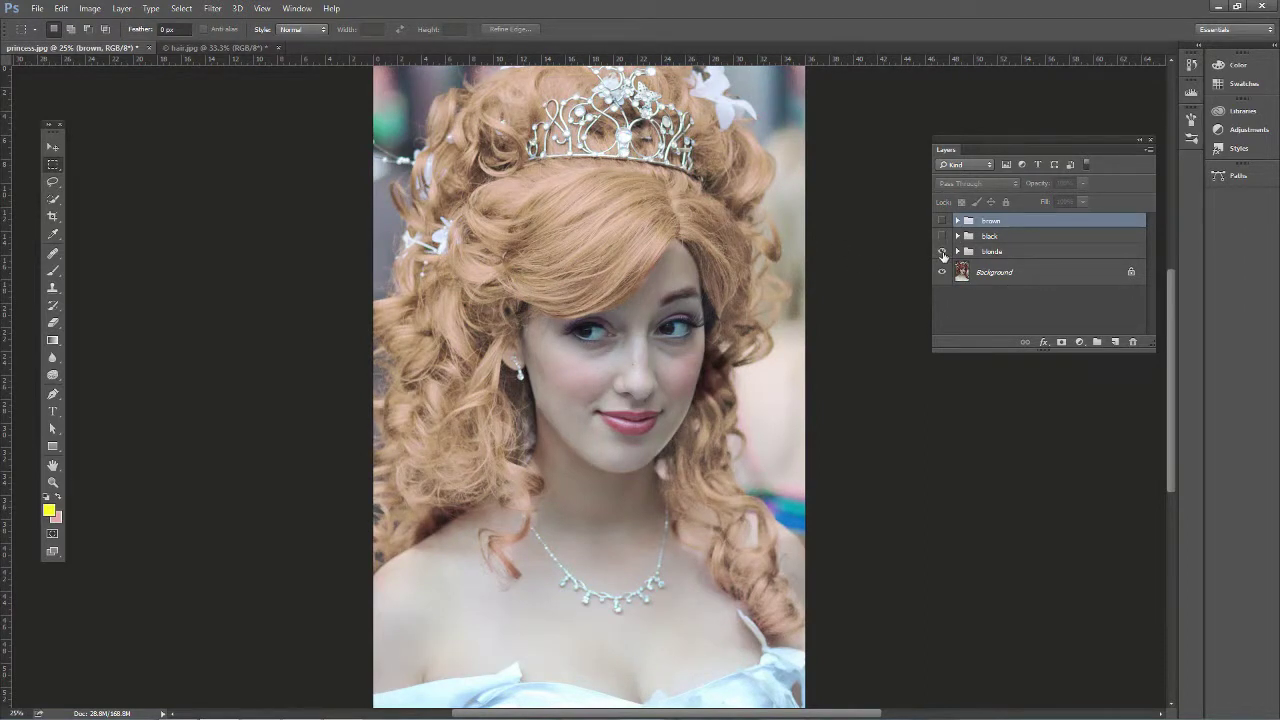
left_click(941, 251)
Step: Duplicate the Background layer of hair.jpg and select the woman's hair with Quick Selection and Lasso, including the loose strands above her shoulder
left_click(234, 48)
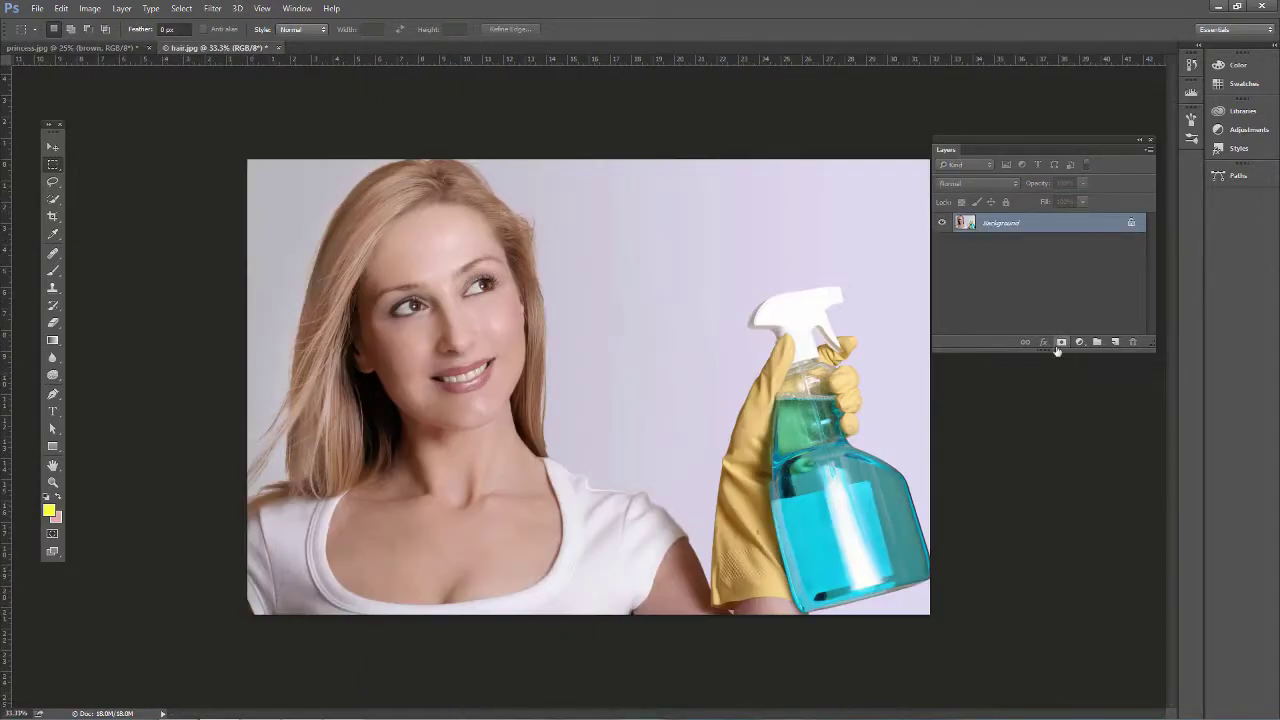
key("ctrl+j")
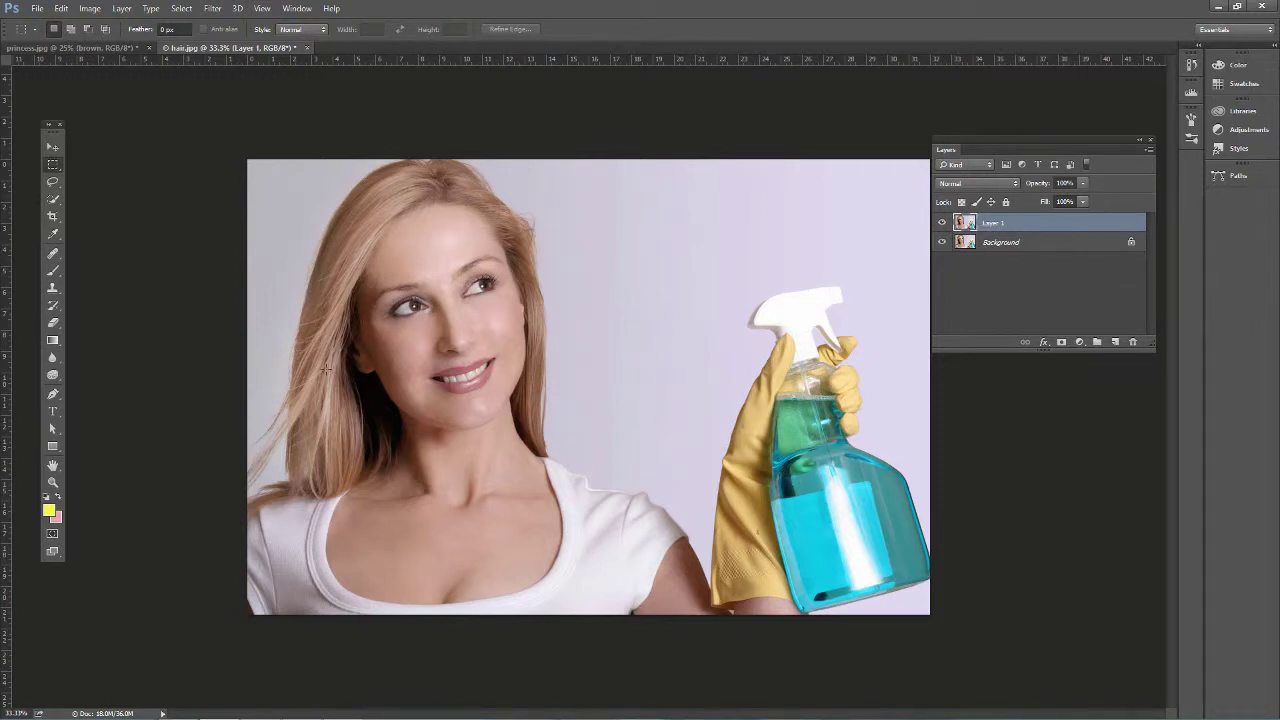
left_click_drag(52, 203, 89, 205)
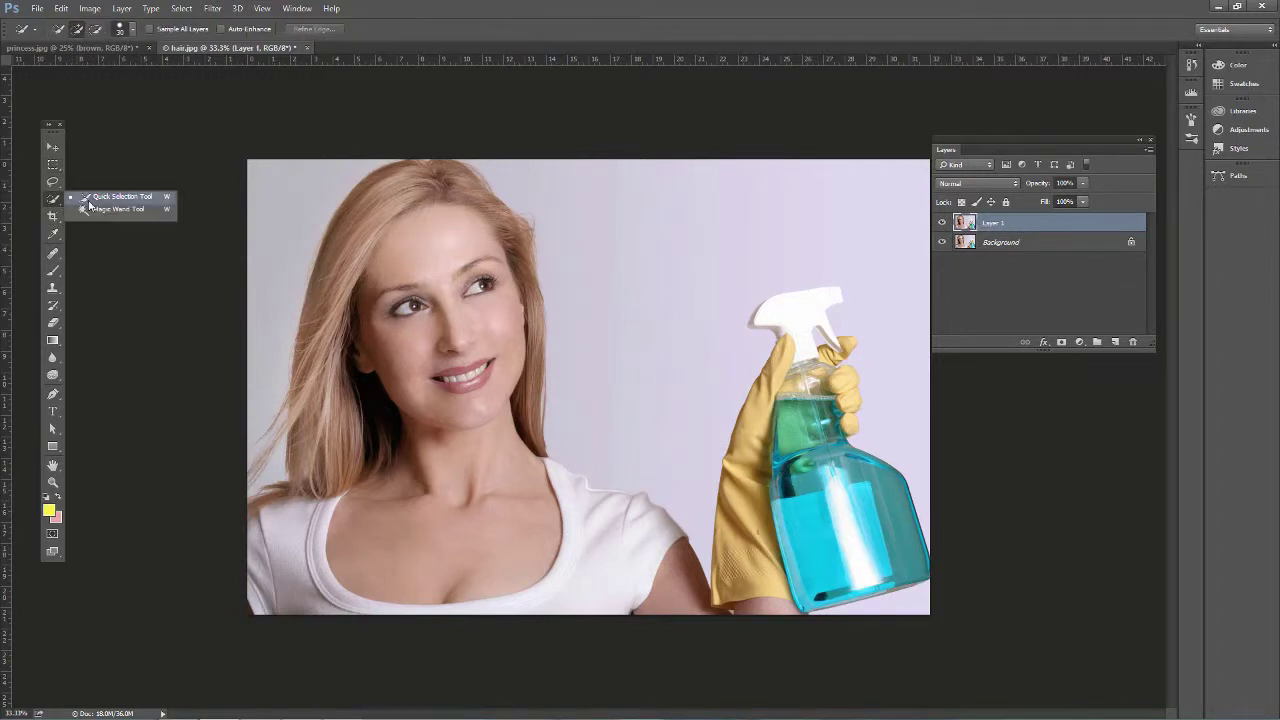
left_click(94, 203)
mouse_move(412, 181)
left_mouse_down()
mouse_move(361, 229)
mouse_move(333, 291)
mouse_move(325, 447)
mouse_move(305, 435)
mouse_move(301, 486)
mouse_move(258, 500)
mouse_move(338, 469)
mouse_move(344, 486)
mouse_move(327, 421)
mouse_move(386, 384)
mouse_move(393, 401)
mouse_move(524, 404)
left_mouse_up()
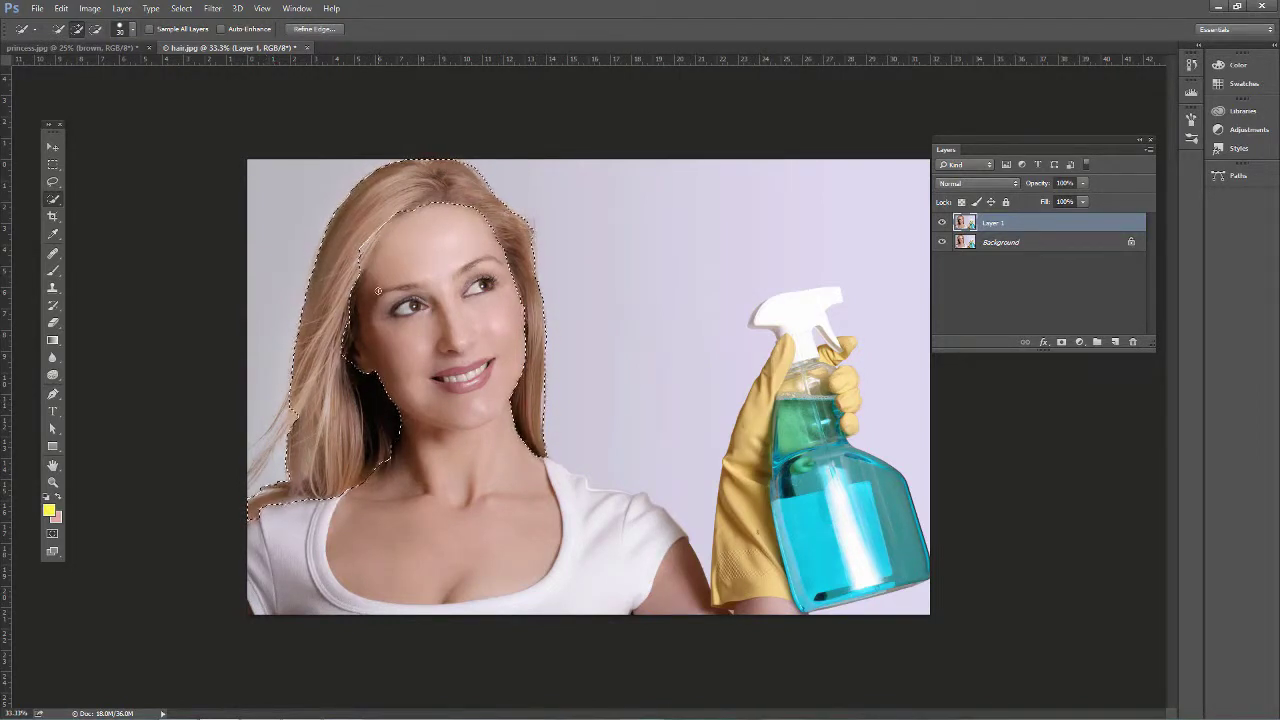
left_click(53, 183)
mouse_move(316, 398)
left_mouse_down()
mouse_move(292, 396)
mouse_move(294, 372)
mouse_move(298, 390)
mouse_move(259, 454)
mouse_move(288, 426)
mouse_move(250, 472)
mouse_move(306, 437)
mouse_move(318, 396)
mouse_move(282, 498)
left_mouse_up()
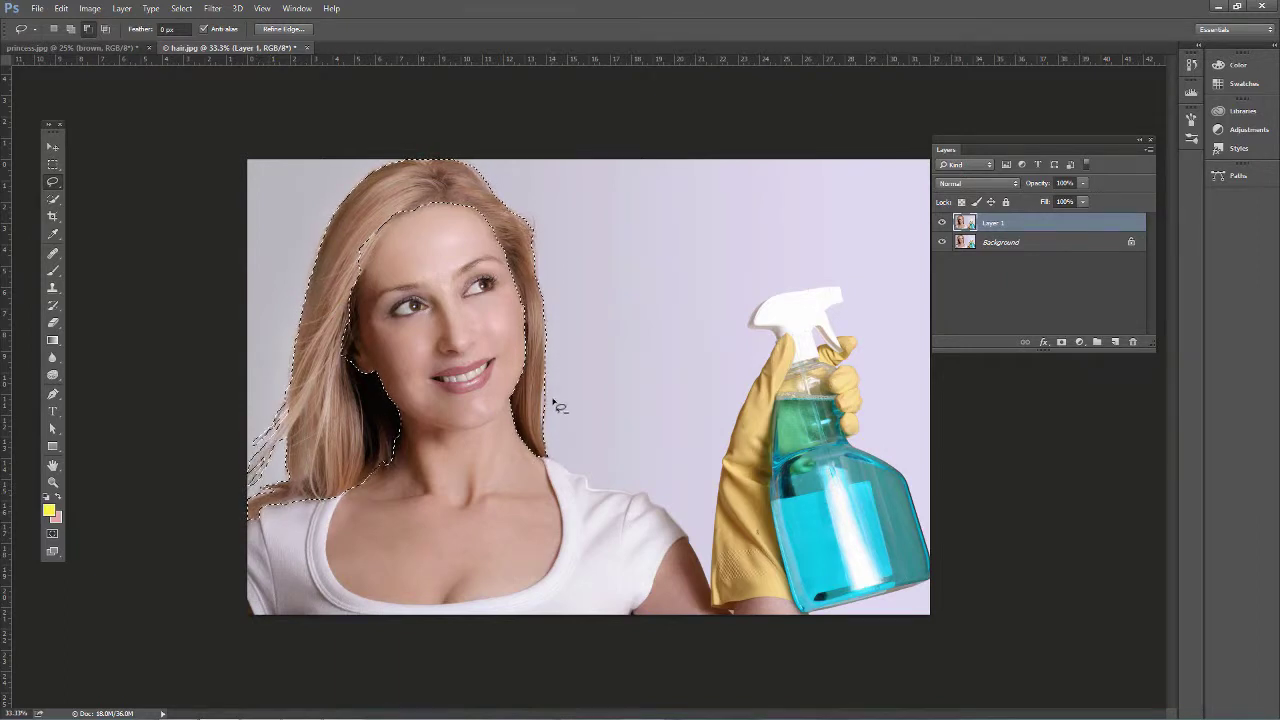
Step: Open Refine Edge for the hair selection and set its output to New Layer with Layer Mask
left_click(181, 8)
left_click(205, 151)
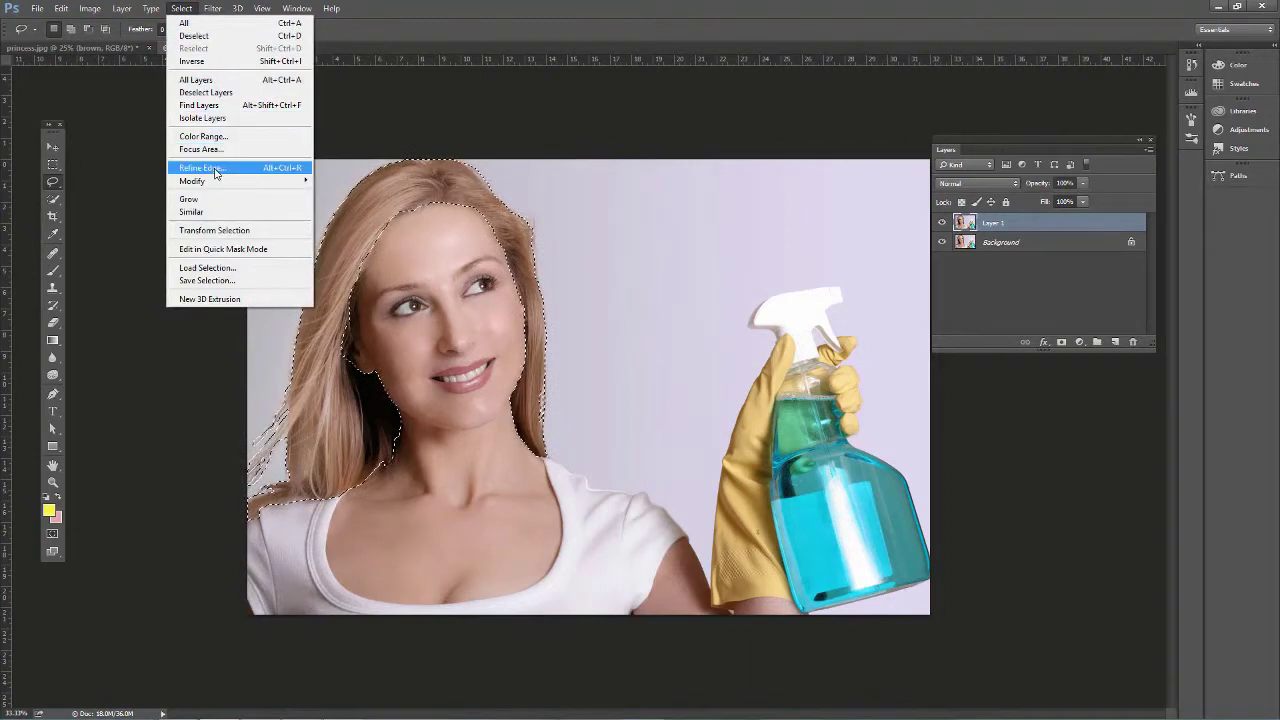
left_click(785, 511)
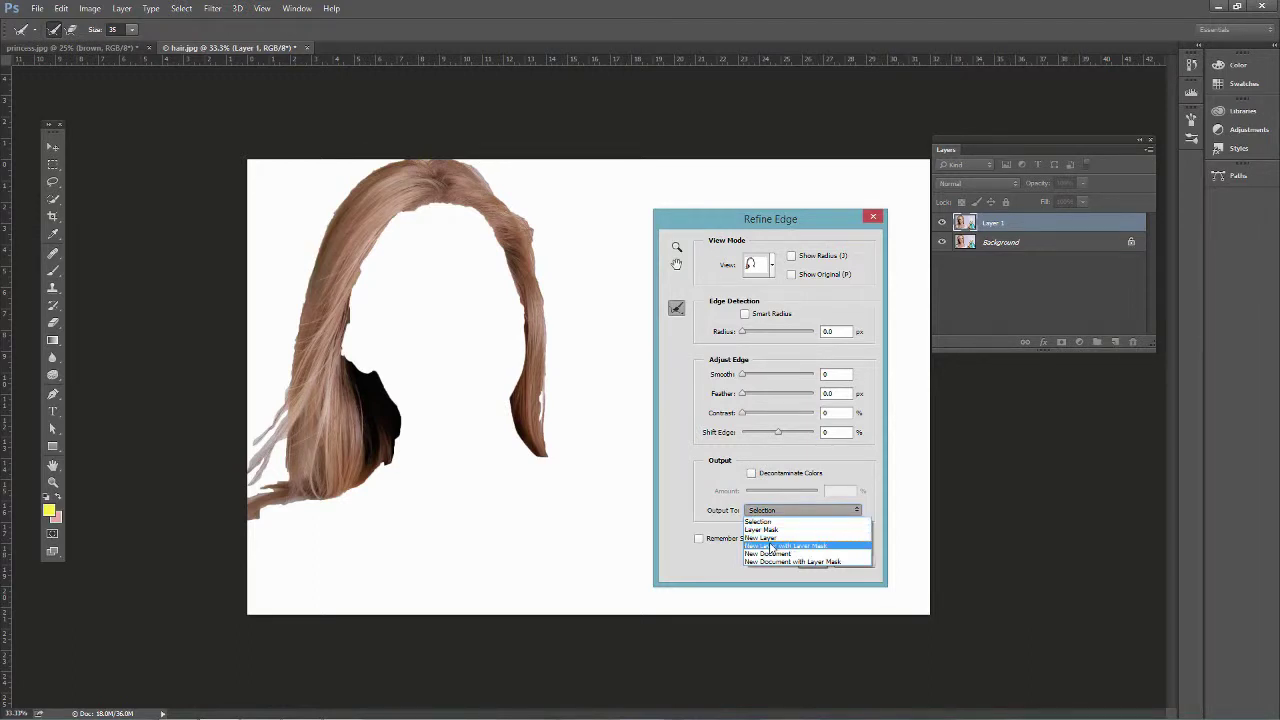
left_click(771, 547)
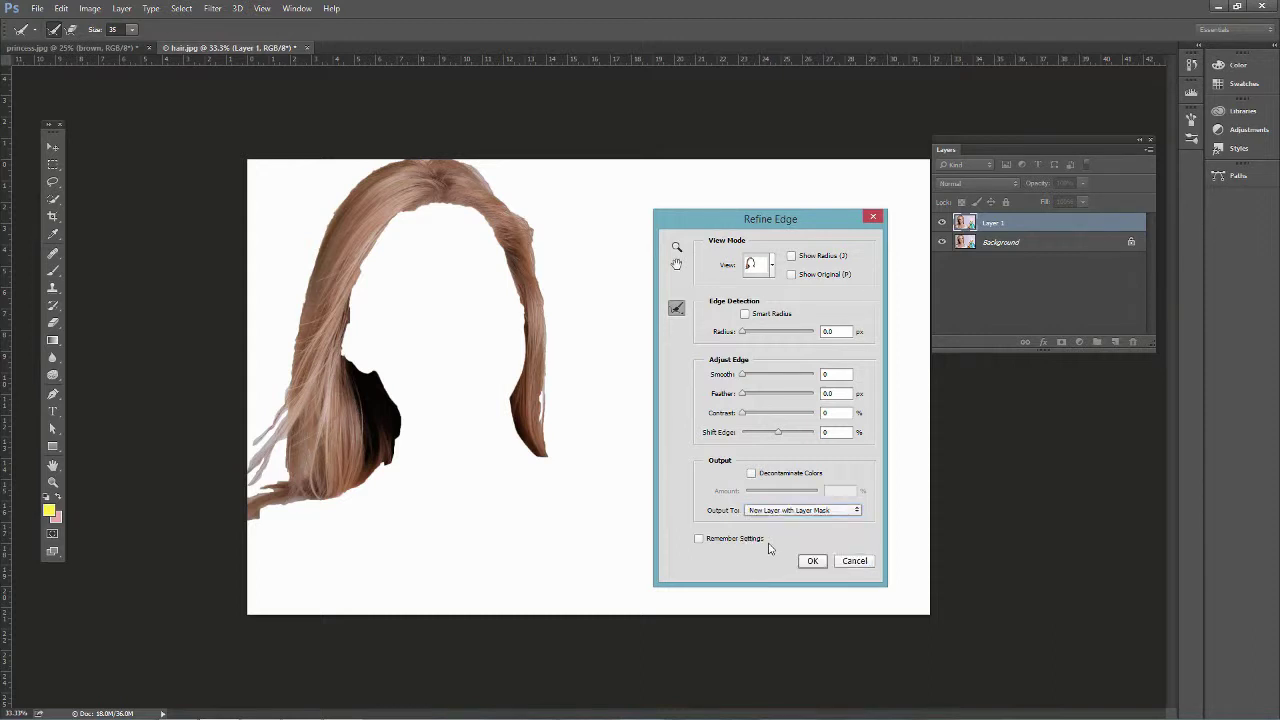
Step: Enable Smart Radius with a 5.5 px radius, brush over the loose strands and hair outline, and apply the refinement
left_click(744, 315)
mouse_move(746, 336)
left_mouse_down()
mouse_move(806, 342)
mouse_move(768, 340)
left_mouse_up()
left_click(677, 310)
left_click(742, 307)
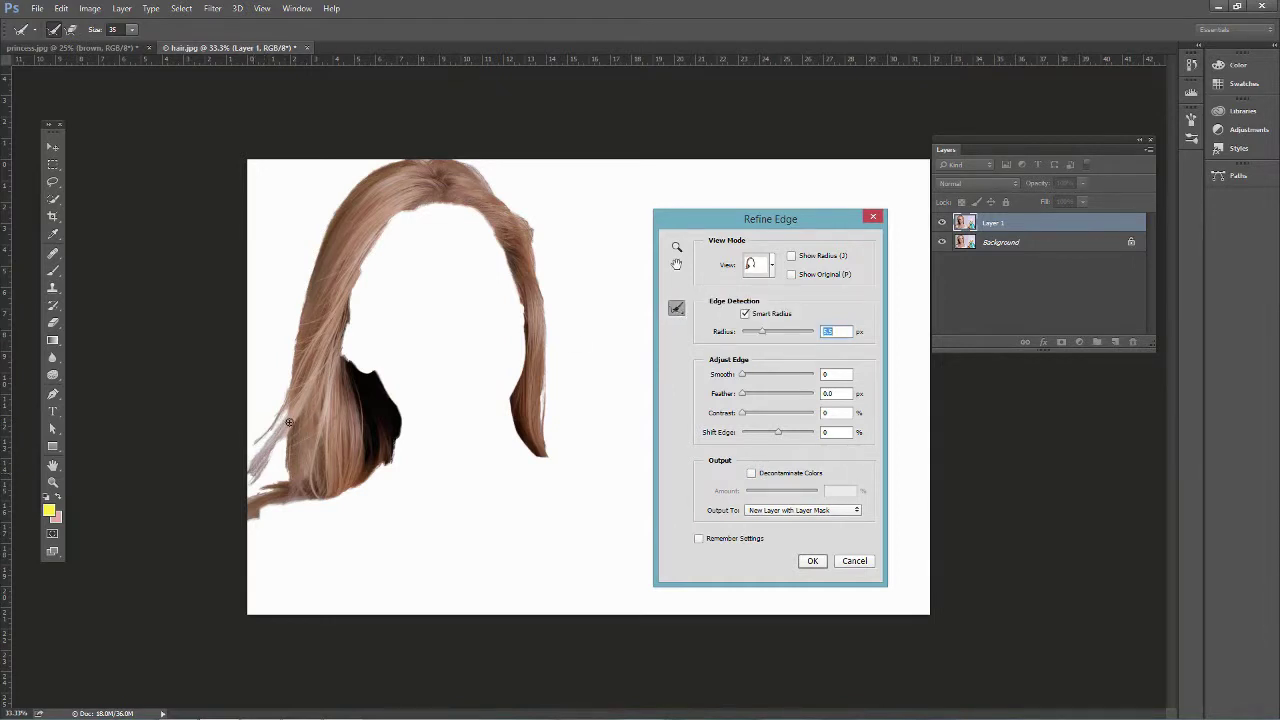
mouse_move(266, 462)
left_mouse_down()
mouse_move(290, 437)
mouse_move(291, 471)
mouse_move(314, 266)
mouse_move(339, 215)
mouse_move(379, 173)
mouse_move(438, 159)
mouse_move(472, 167)
mouse_move(518, 227)
mouse_move(511, 207)
mouse_move(532, 224)
mouse_move(549, 339)
mouse_move(539, 461)
left_mouse_up()
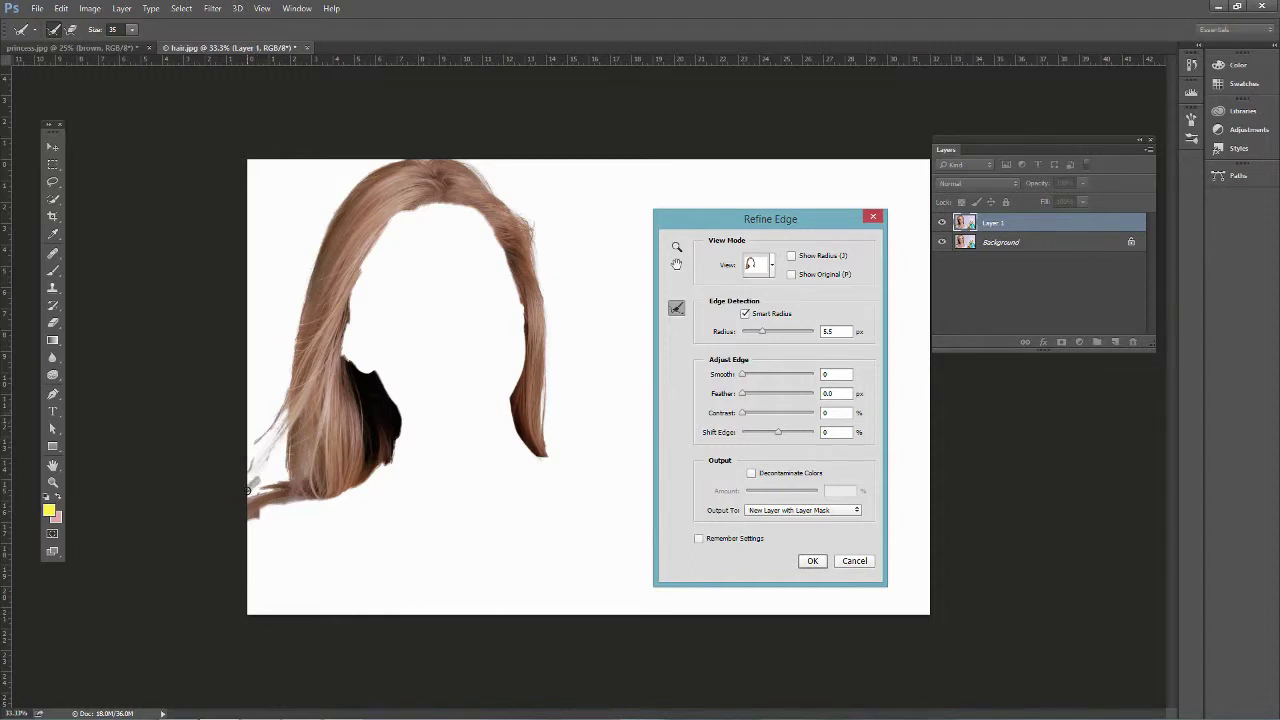
left_click(812, 561)
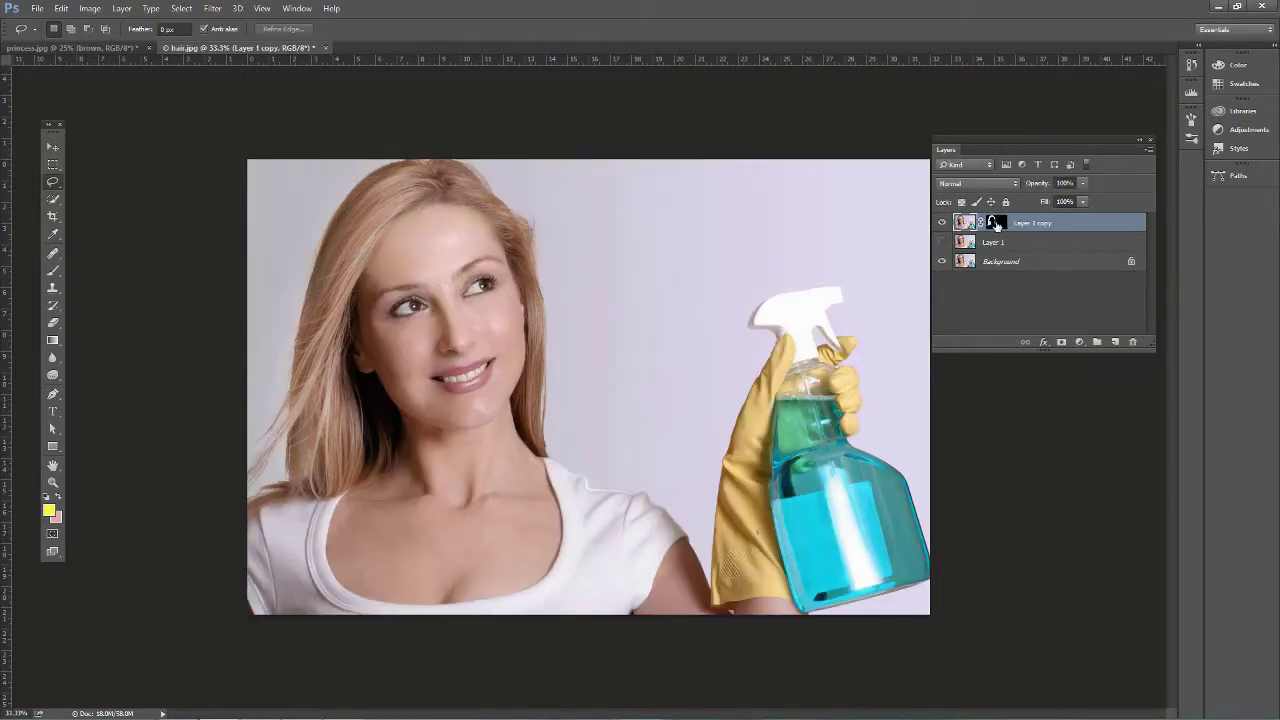
Step: Inspect the masked hair cutout on its own by hiding the Background layer, and show the Background again
left_click(992, 222)
left_click(942, 262)
left_click(942, 262)
left_click(942, 262)
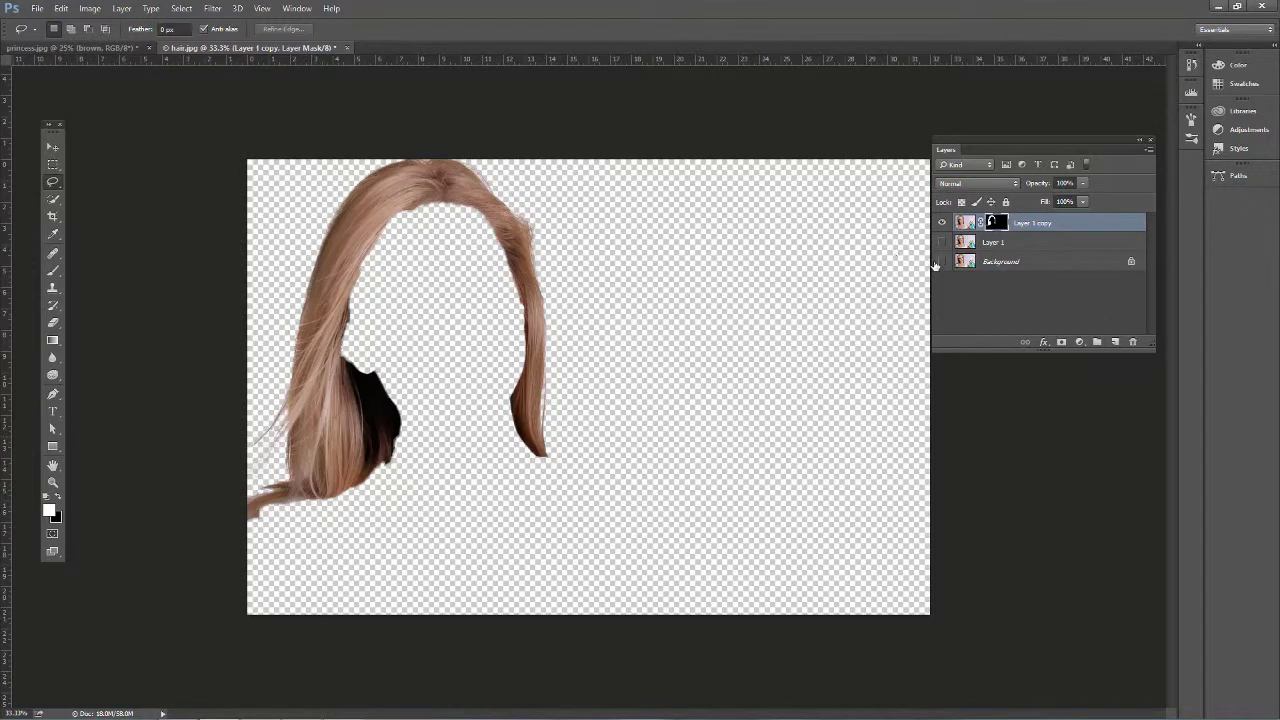
left_click(941, 262)
Step: Open the Hue/Saturation adjustment on the image of the masked hair layer rather than its mask
left_click(963, 223)
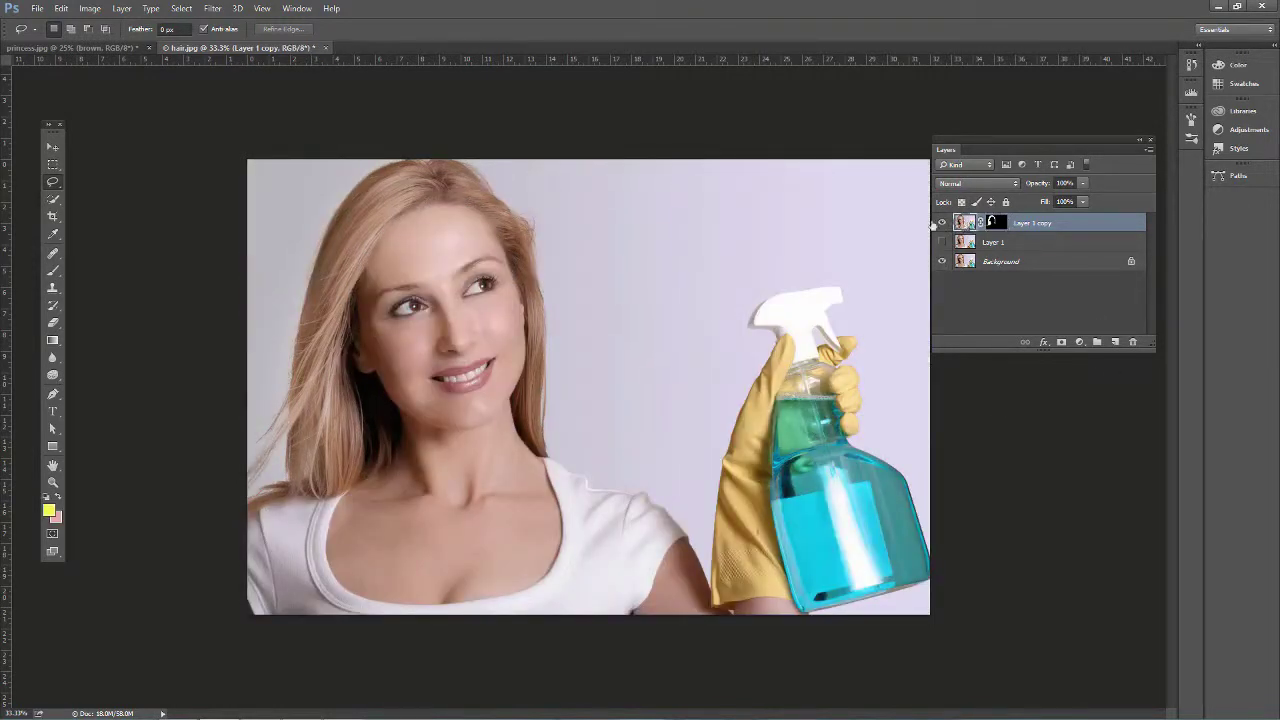
left_click(90, 8)
mouse_move(105, 42)
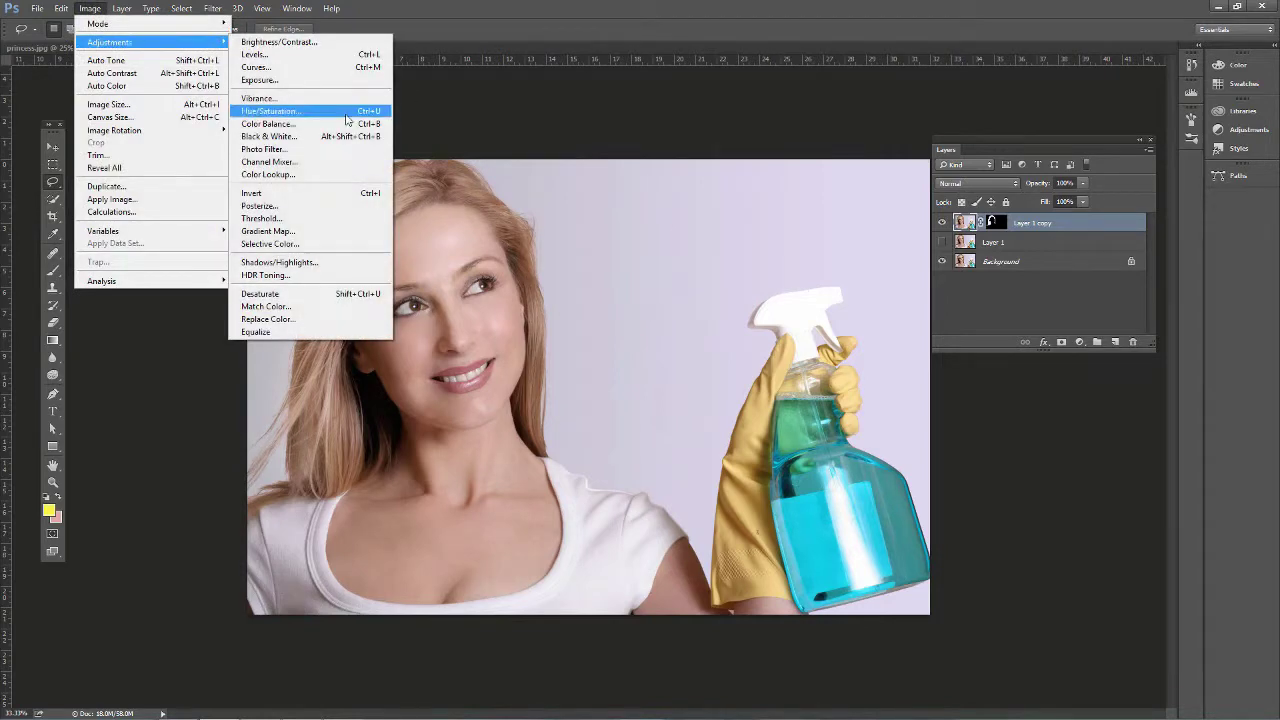
left_click(280, 111)
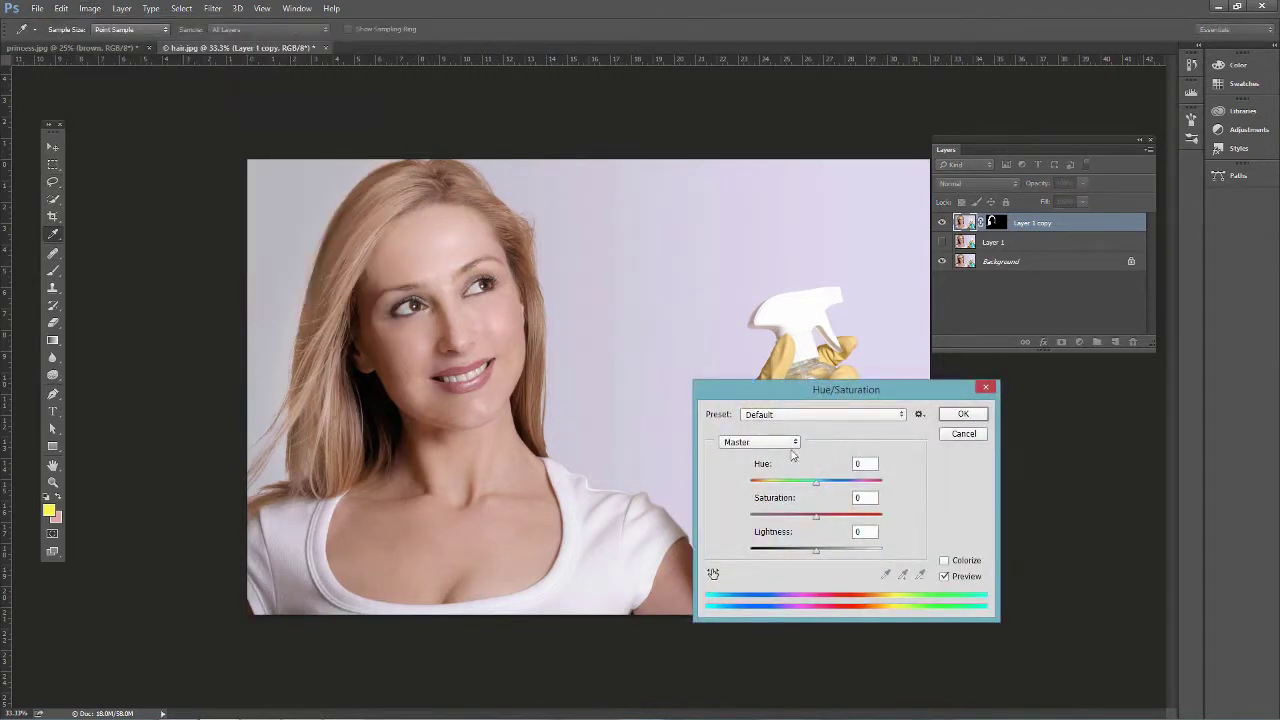
Step: Try blue, pink and green hair colours by shifting the hue
left_click_drag(816, 488, 757, 484)
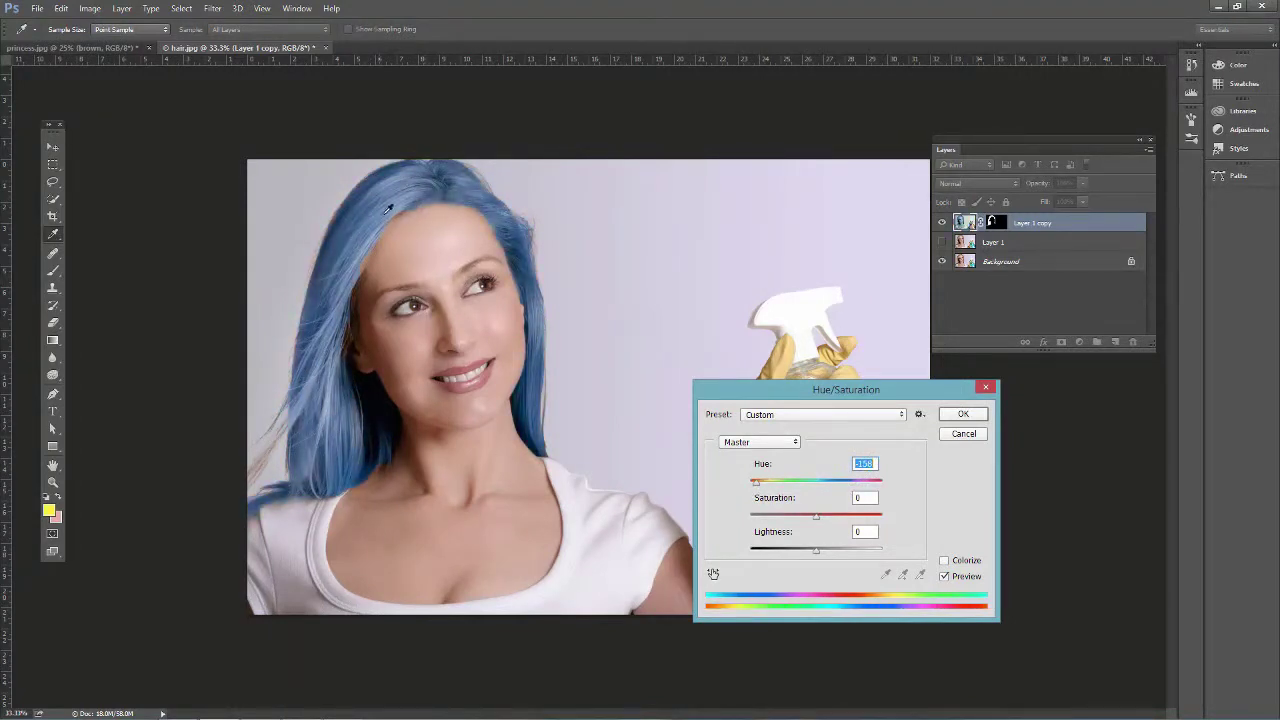
left_click_drag(757, 484, 805, 488)
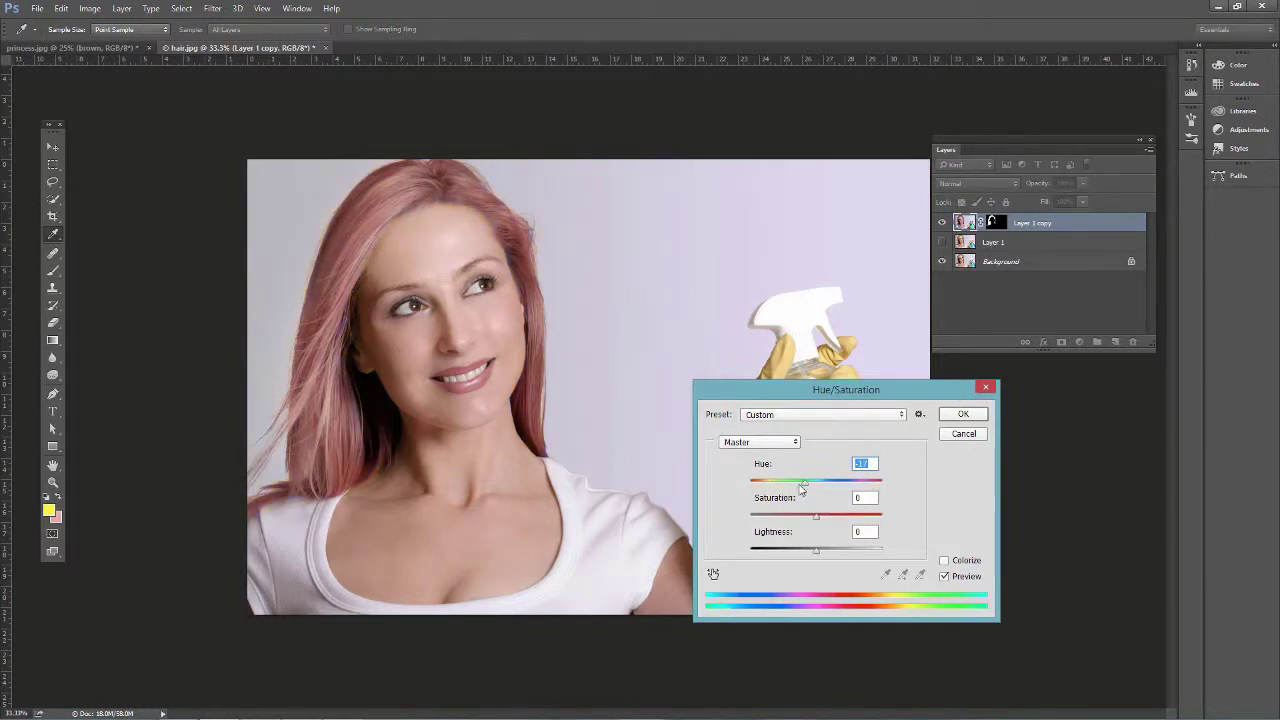
left_click_drag(808, 488, 859, 488)
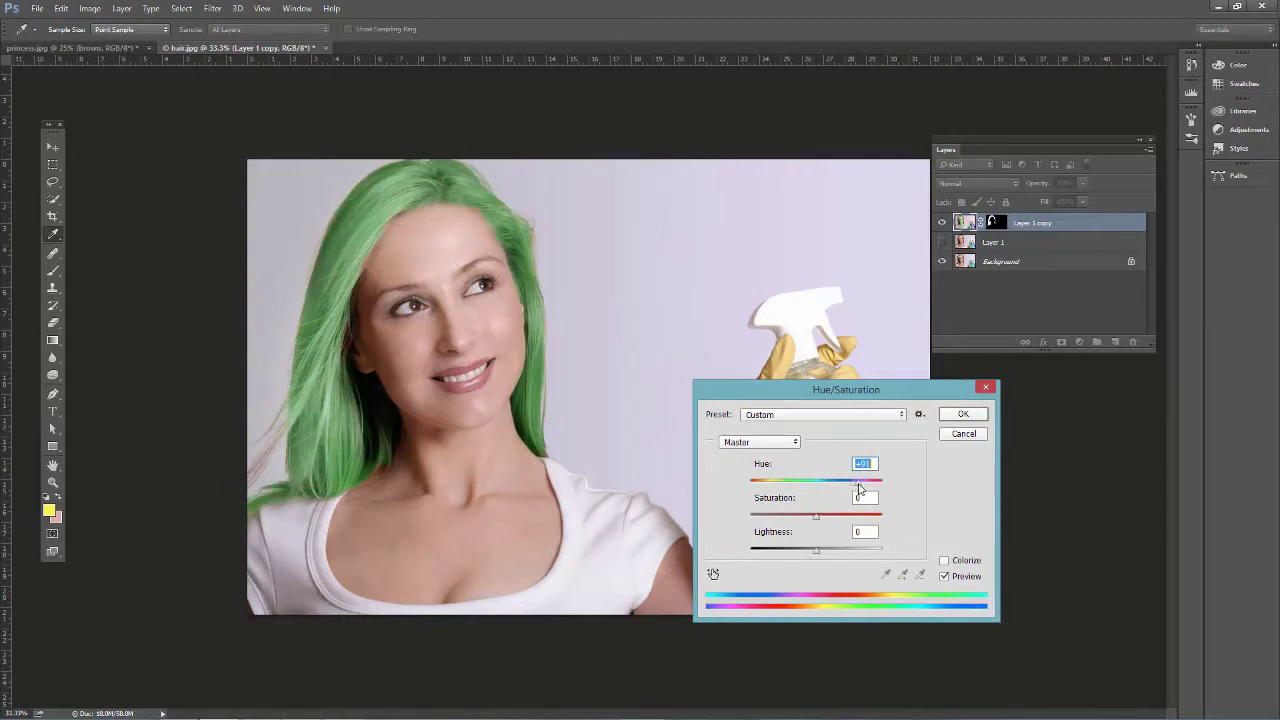
Step: Colorize the hair with saturation 23 and lightness -25, shift the hue to red, and apply the adjustment
left_click(944, 560)
left_click_drag(776, 488, 768, 521)
left_click_drag(768, 520, 810, 551)
left_click(820, 557)
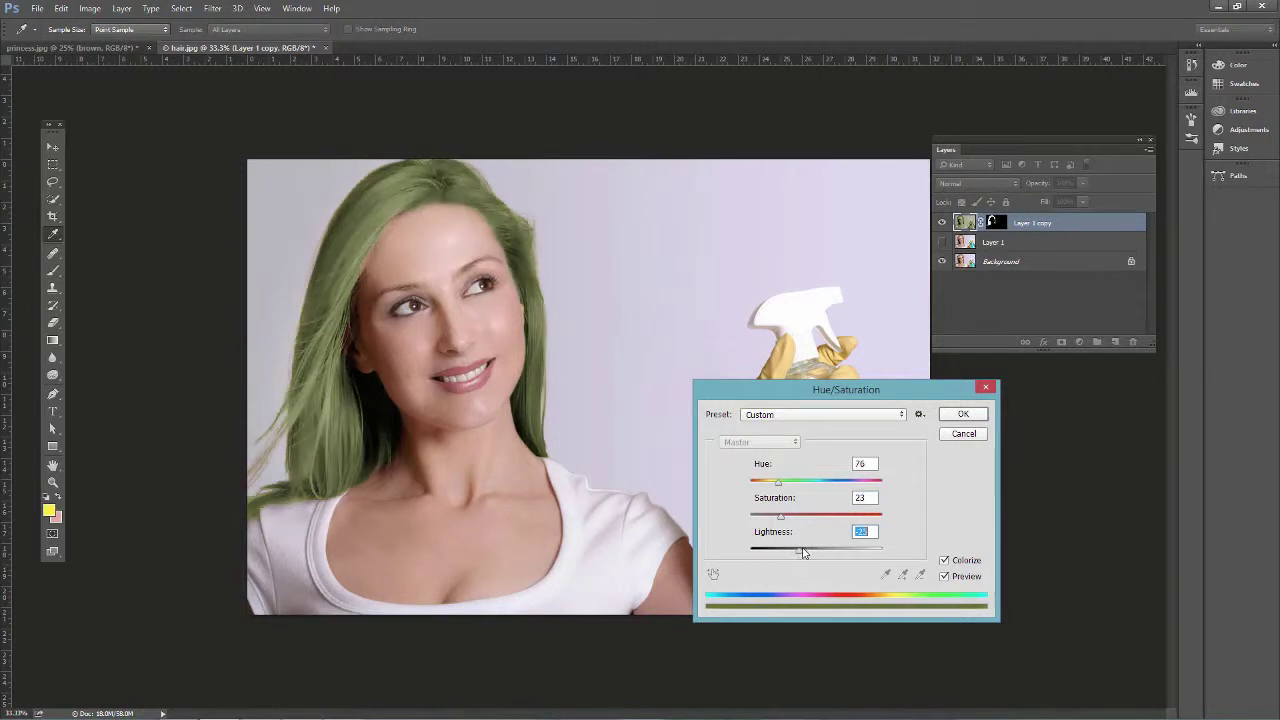
left_click_drag(778, 482, 750, 482)
left_click(959, 412)
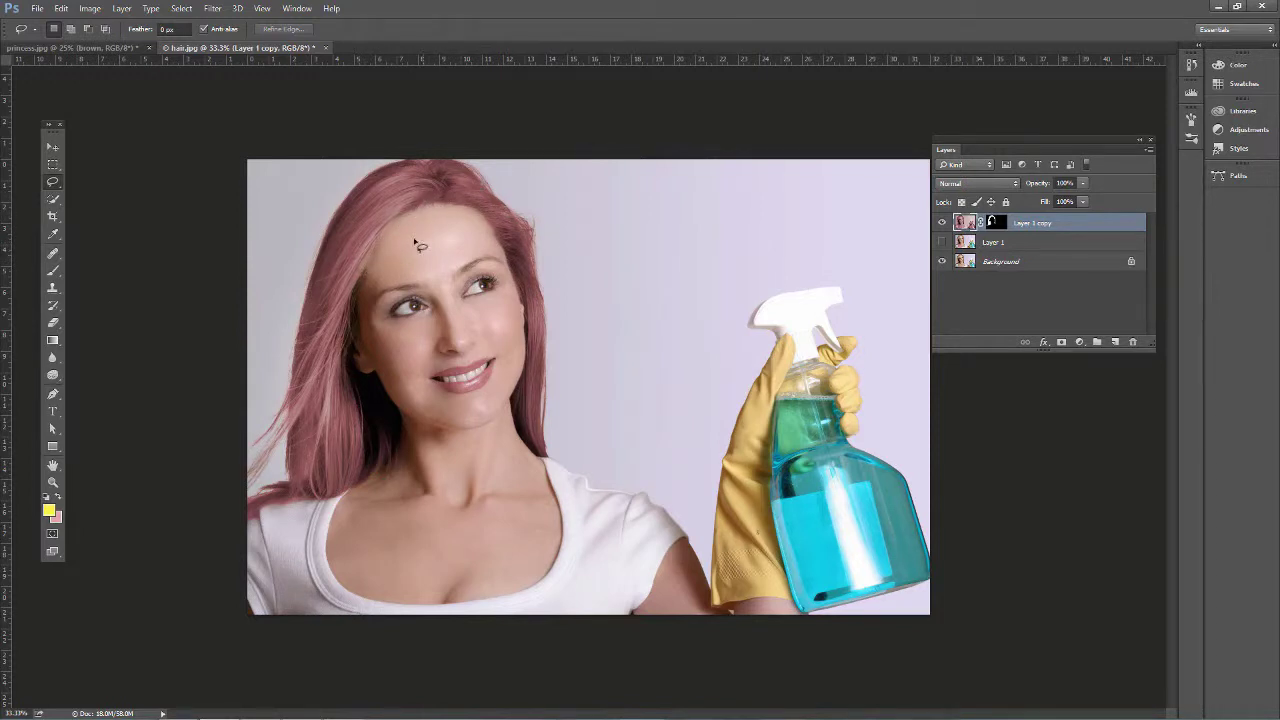
Step: Ready the Brush tool with default black and white colours on the recoloured hair layer's mask
key("b")
key("d")
key("ctrl+backslash")
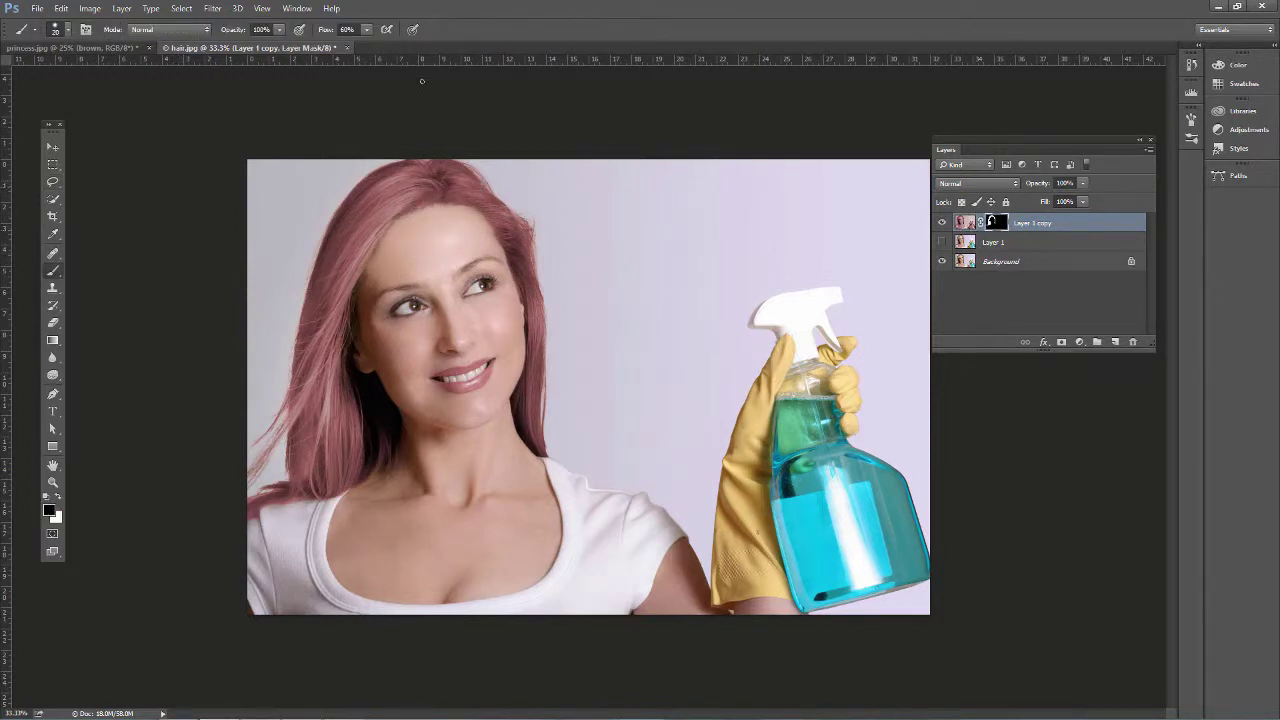
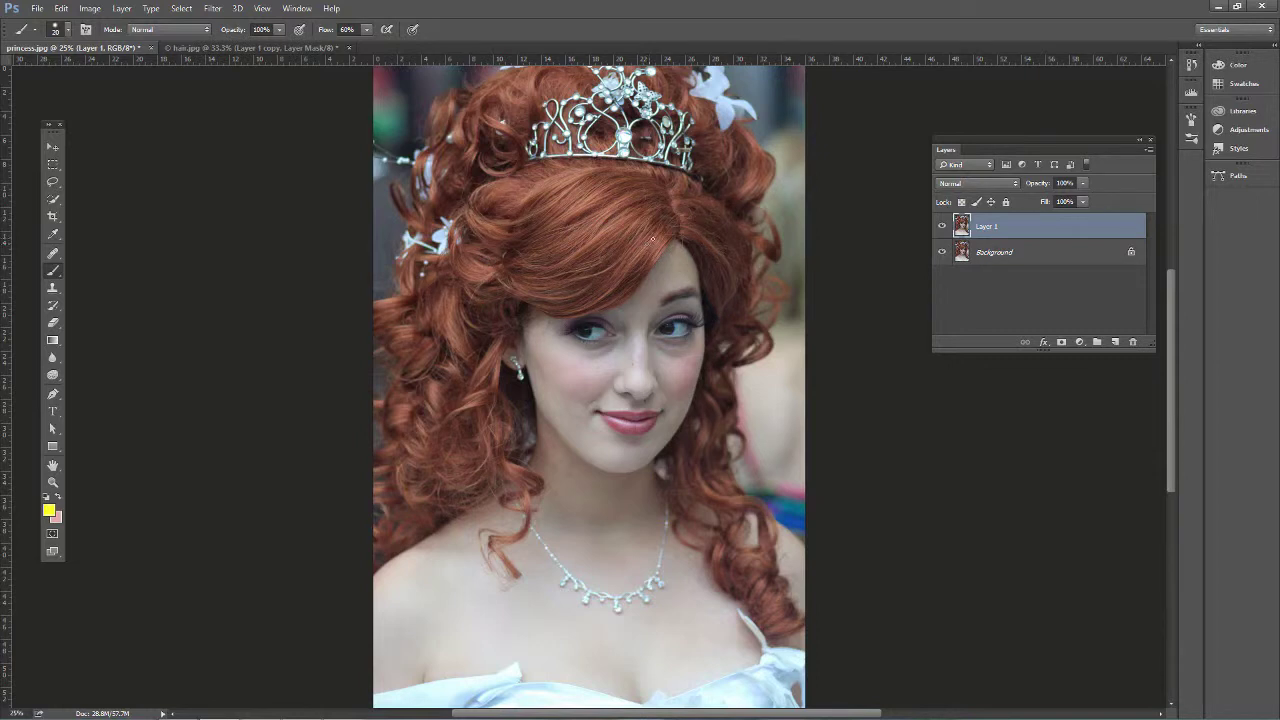
Step: Add a Selective Color adjustment layer above the duplicated layer in princess.jpg and choose Reds as the colour range to edit
left_click(1079, 342)
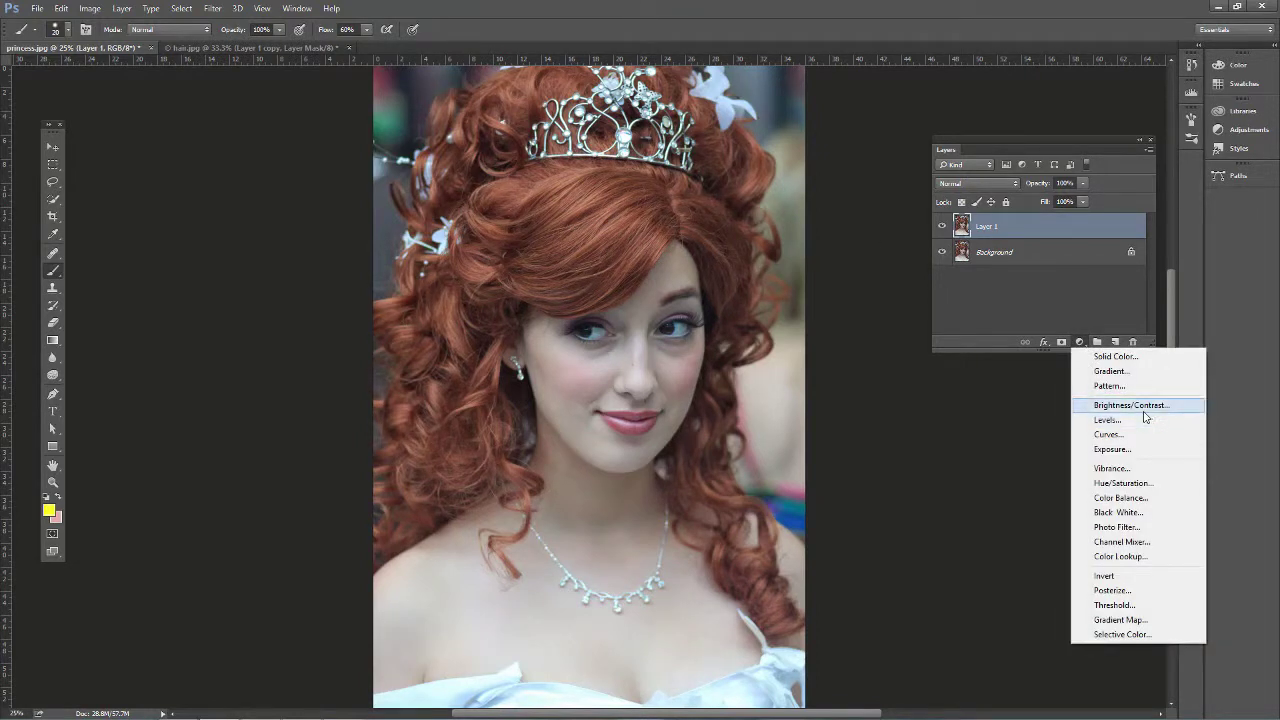
key("Escape")
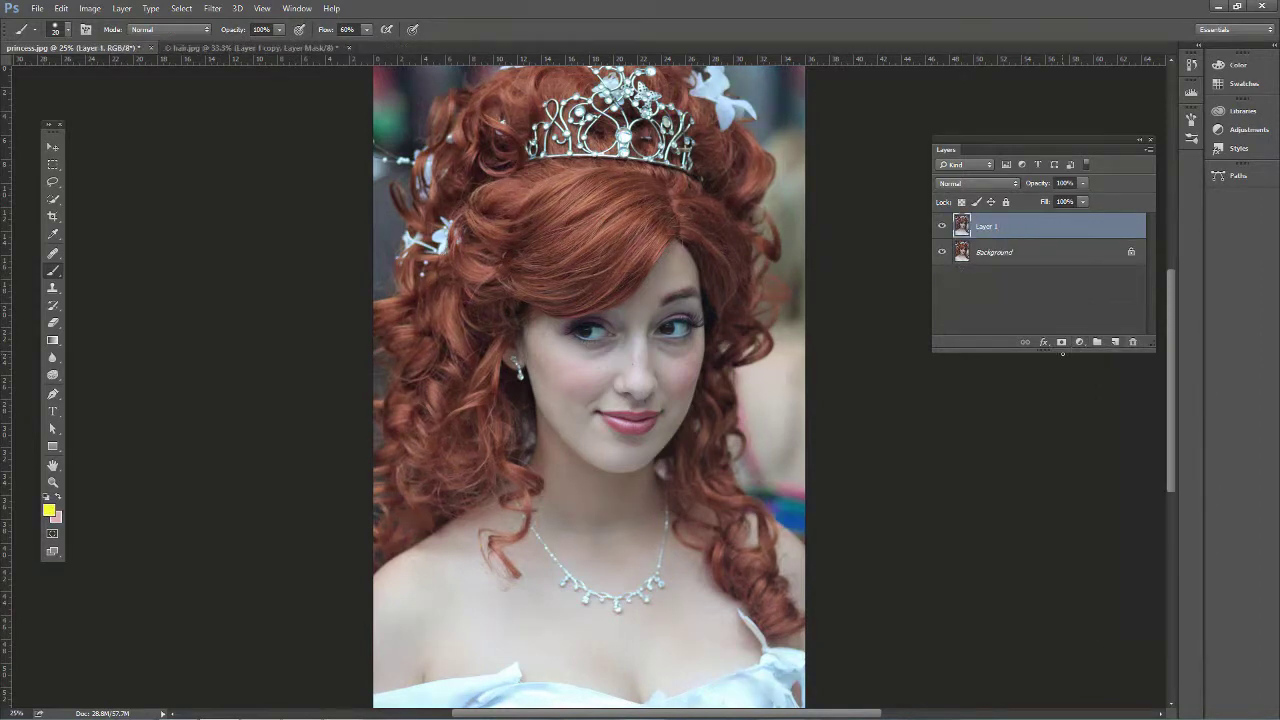
left_click(1079, 342)
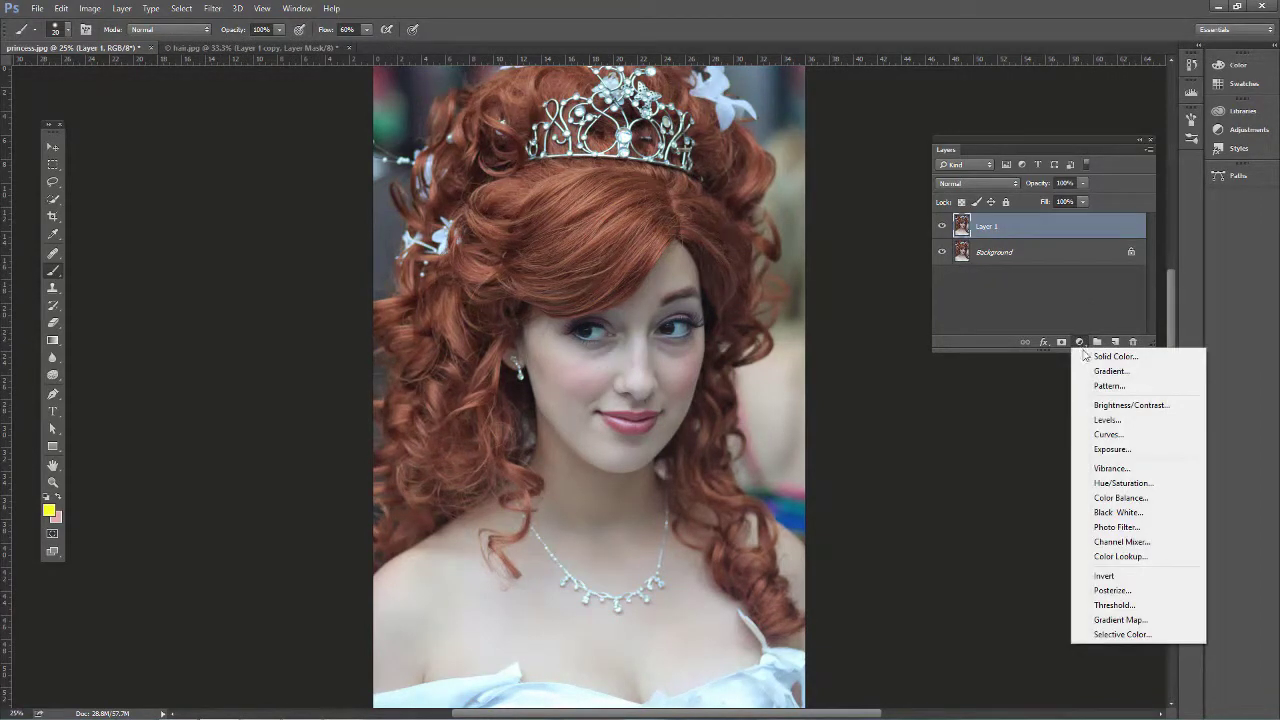
left_click(1118, 636)
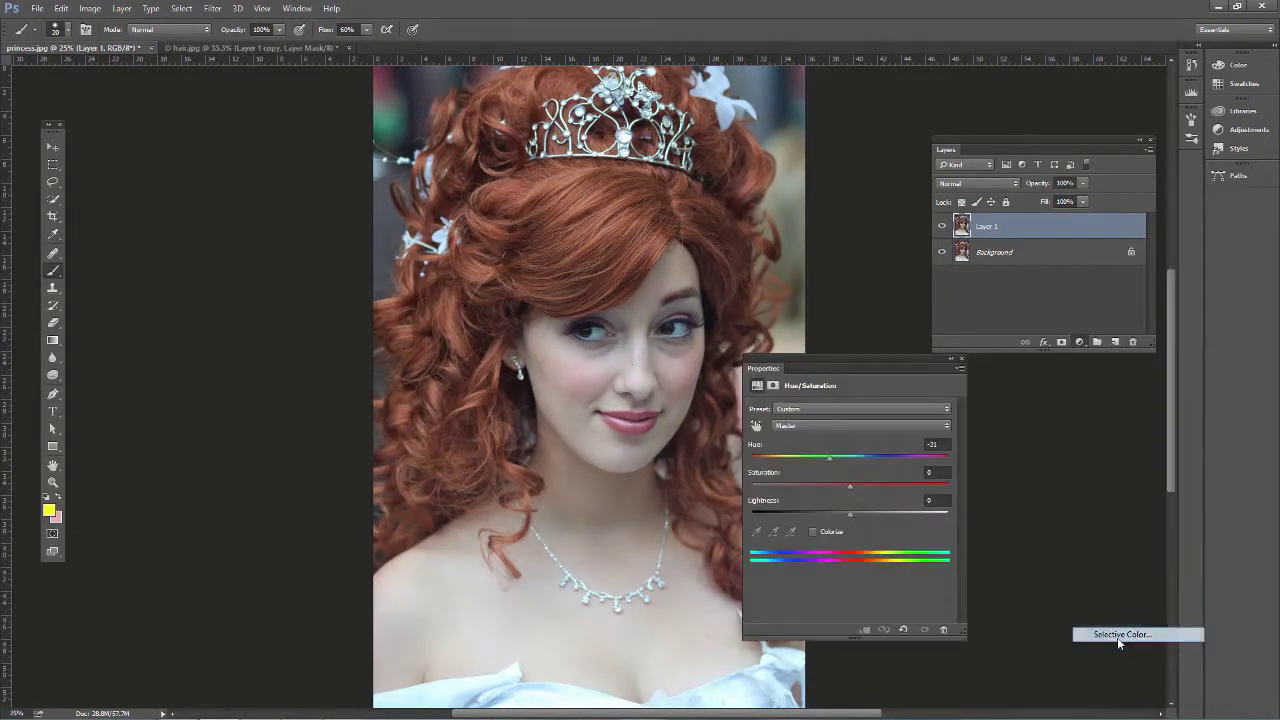
left_click_drag(823, 366, 212, 128)
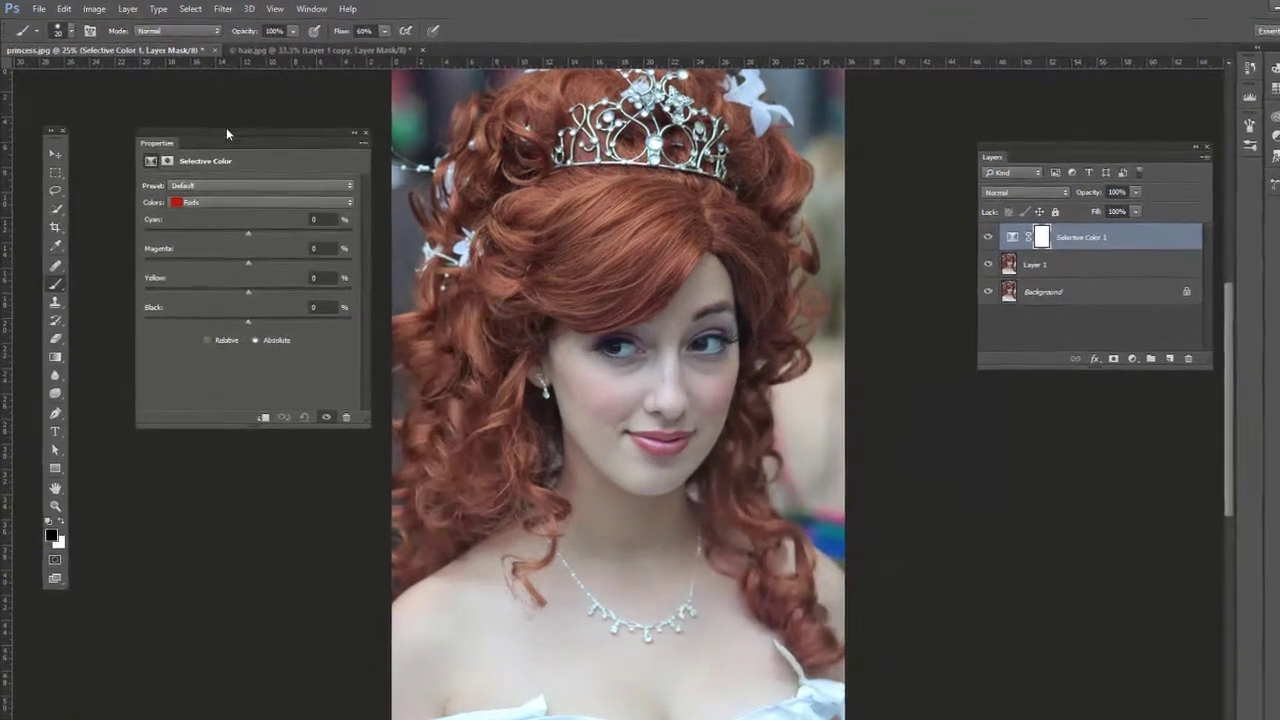
left_click(167, 194)
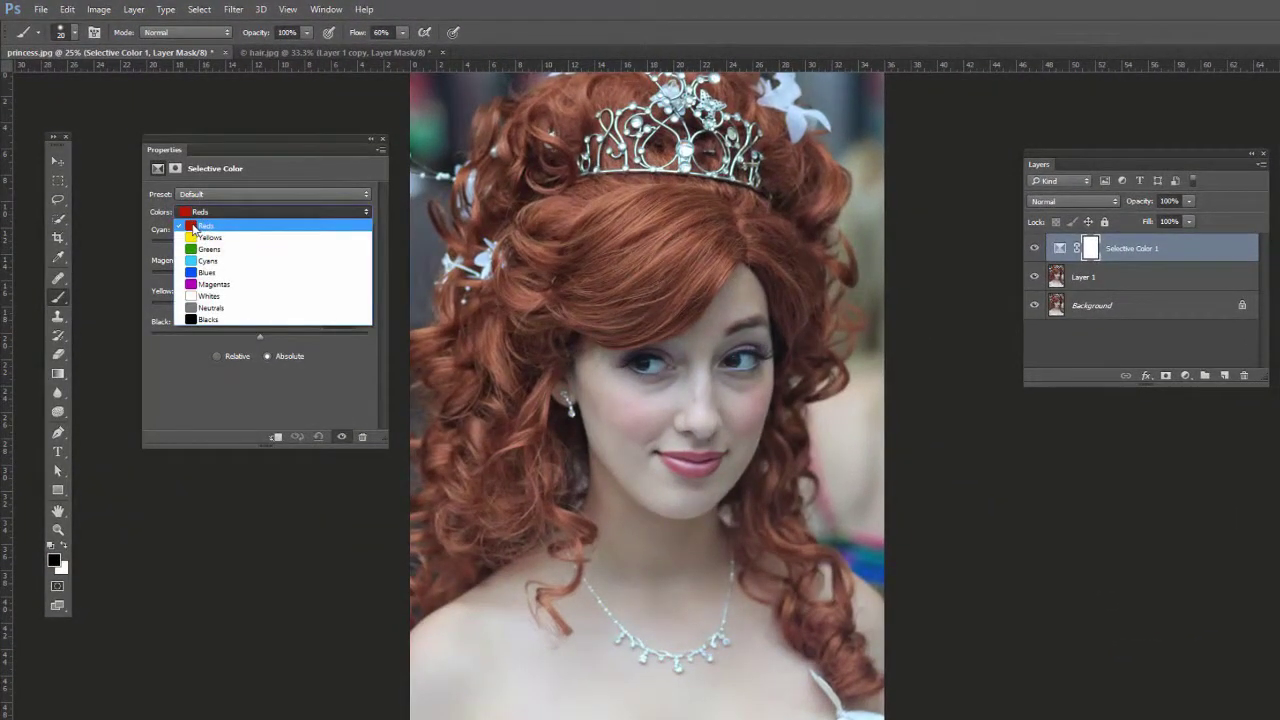
left_click(191, 226)
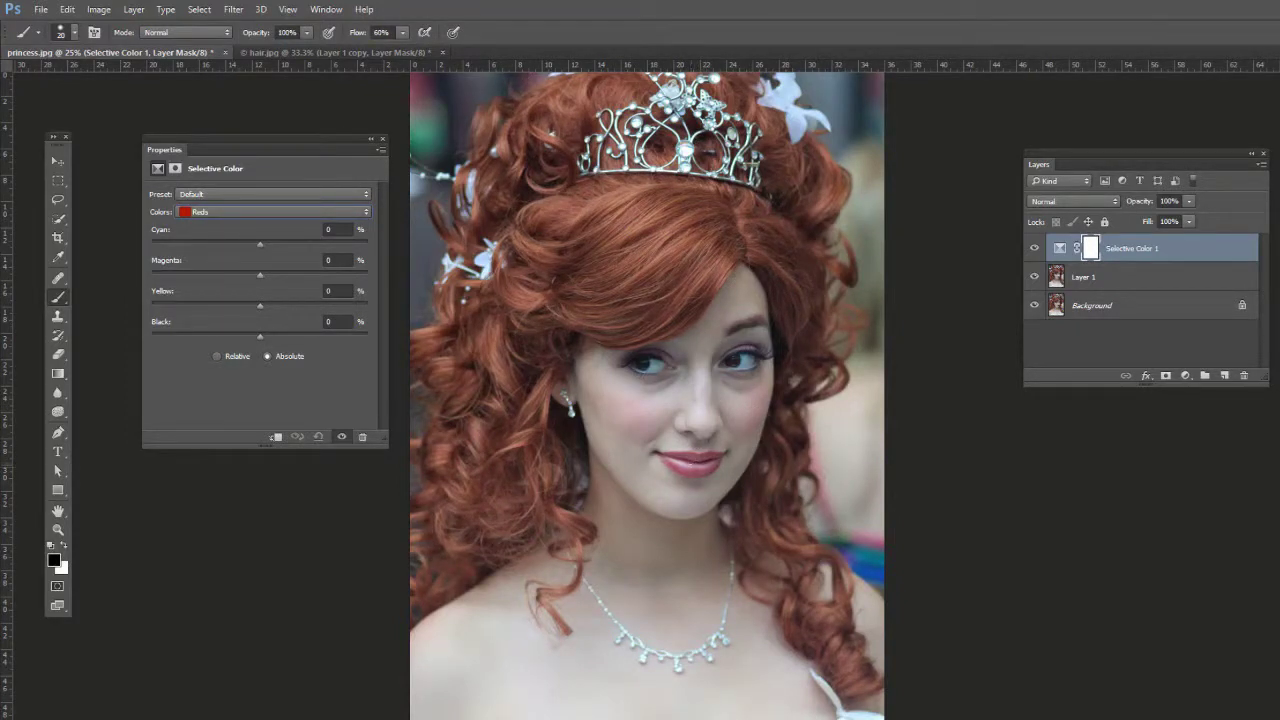
Step: Adjust the cyan, magenta, yellow and black amounts of the Reds to turn the red hair brown, and compare before and after
left_click_drag(260, 242, 236, 243)
left_click_drag(238, 246, 284, 250)
left_click_drag(263, 279, 241, 280)
left_click_drag(260, 308, 236, 313)
left_click_drag(262, 333, 276, 334)
left_click_drag(214, 284, 222, 311)
left_click(1059, 248)
left_click(1036, 249)
left_click(1035, 248)
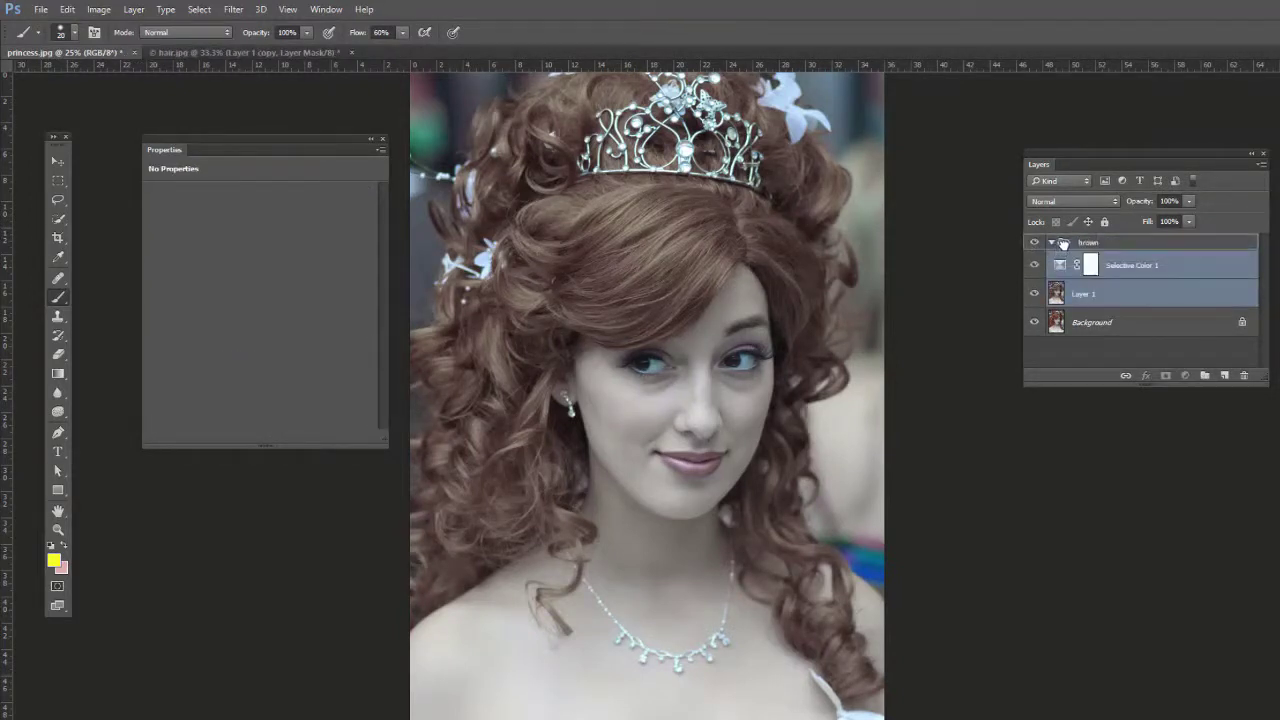
Step: Collapse and hide the brown layer group, and duplicate the Background layer
left_click(1056, 243)
left_click(1051, 243)
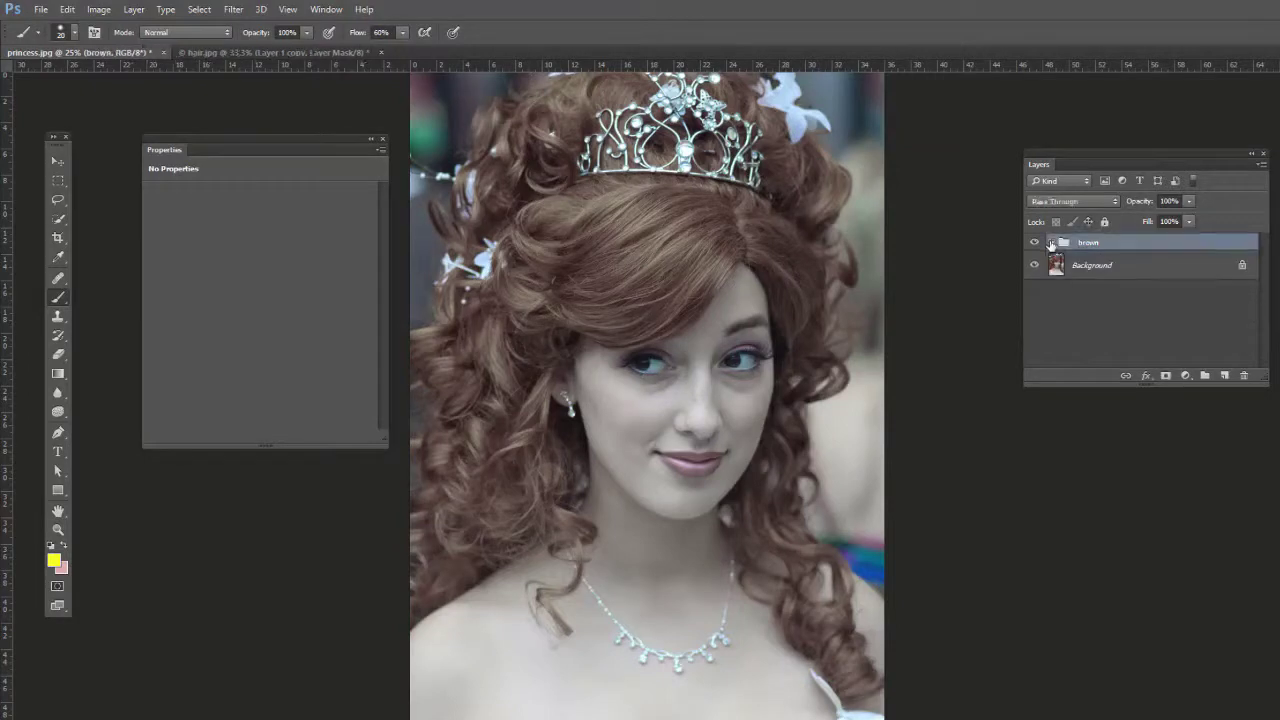
left_click(1035, 244)
left_click(1079, 268)
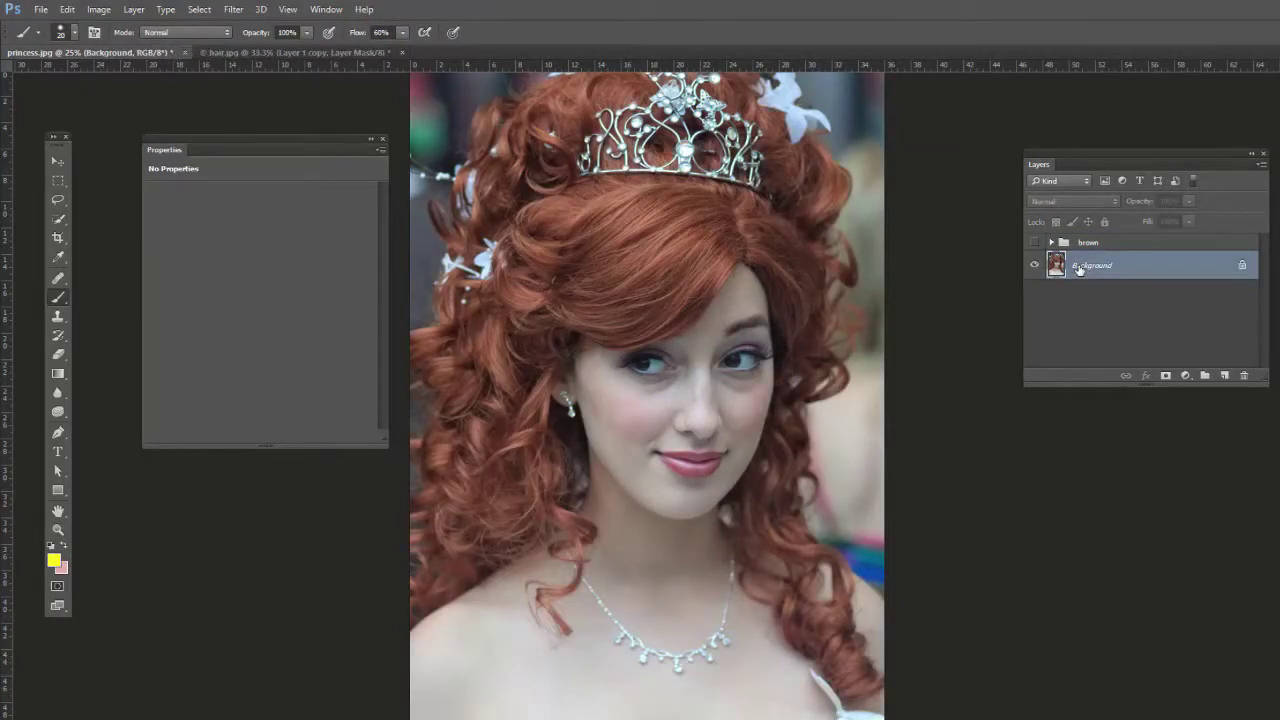
key("ctrl+j")
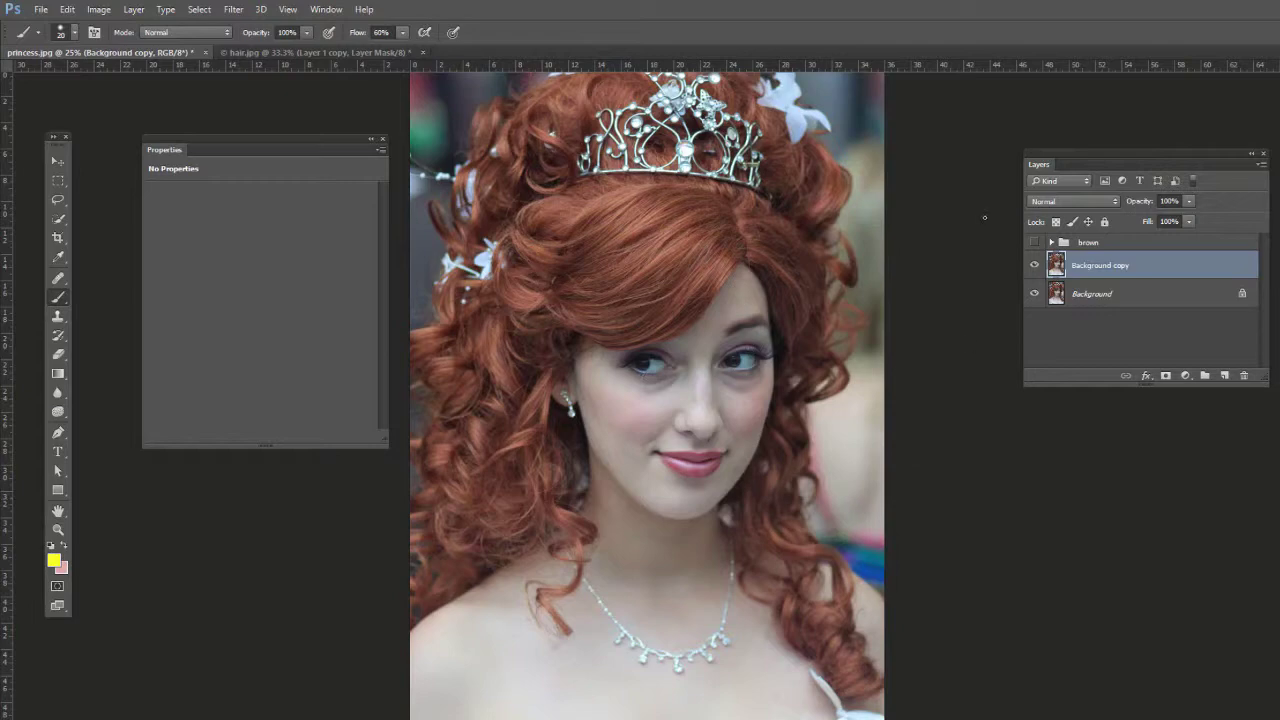
left_click(1051, 242)
left_click(1051, 242)
left_click(1051, 242)
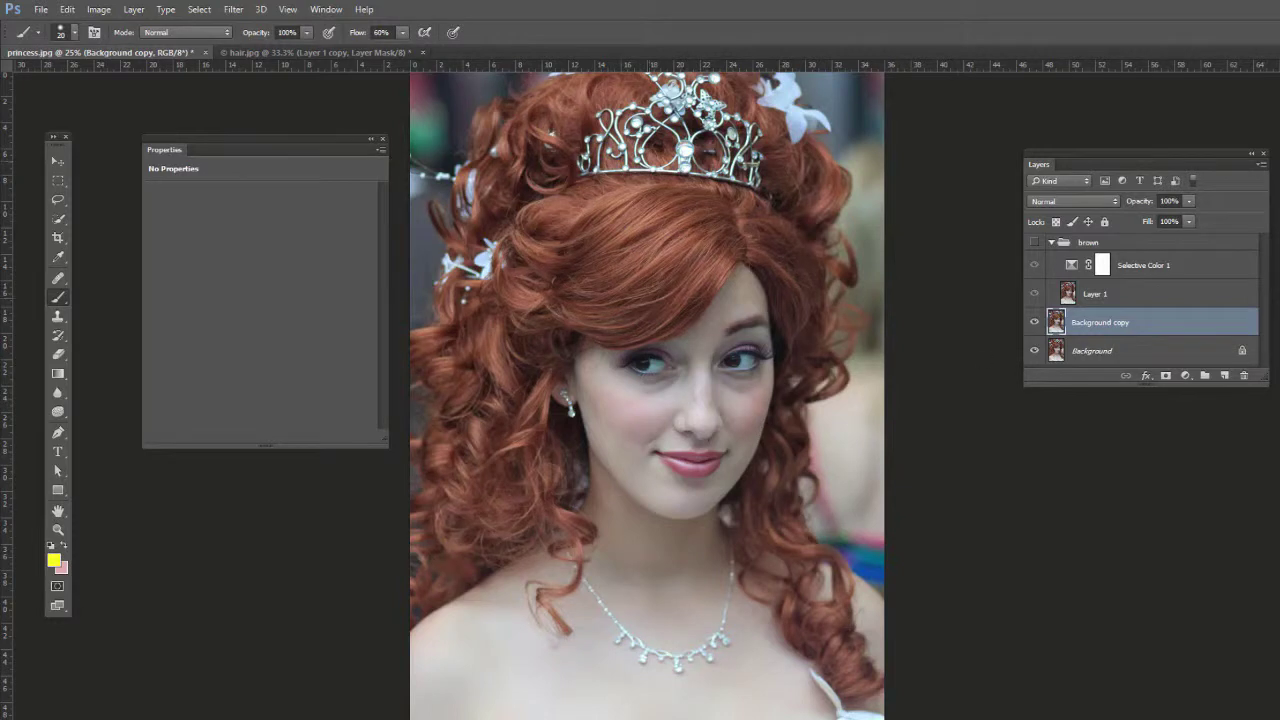
left_click(1051, 243)
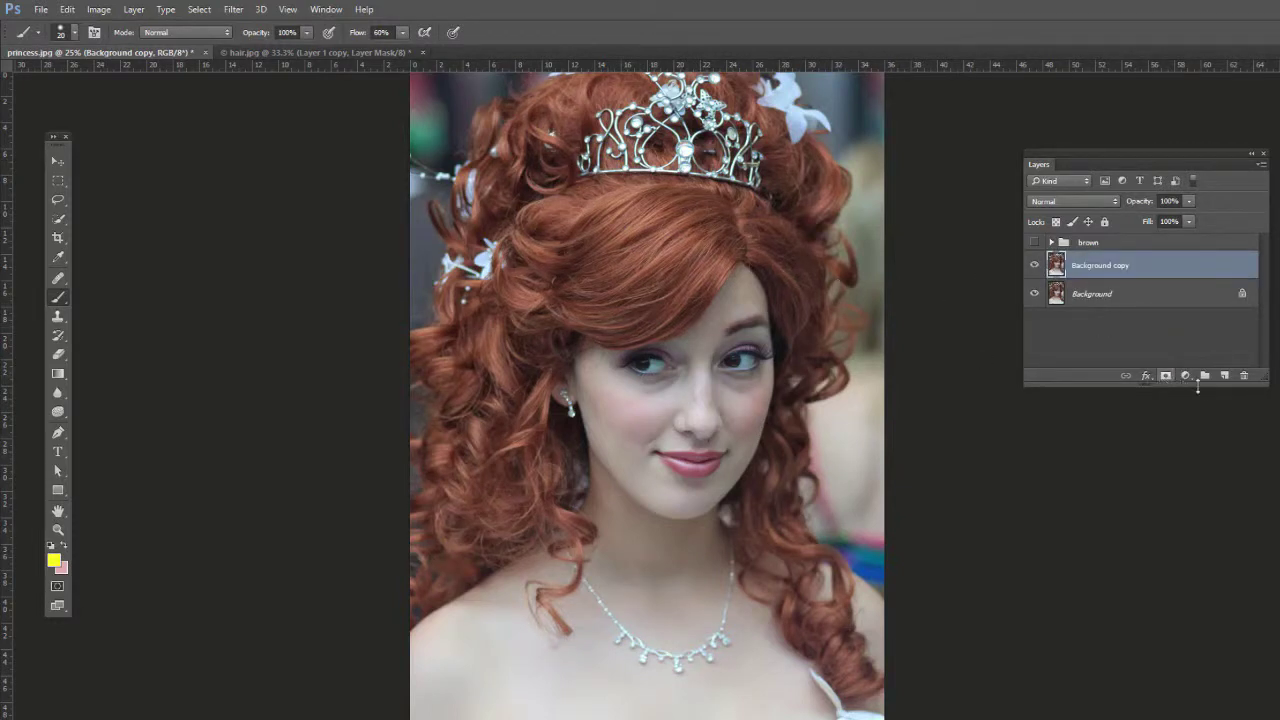
Step: Add a Hue/Saturation adjustment layer above Background copy and set the Reds saturation to -100
left_click(1186, 375)
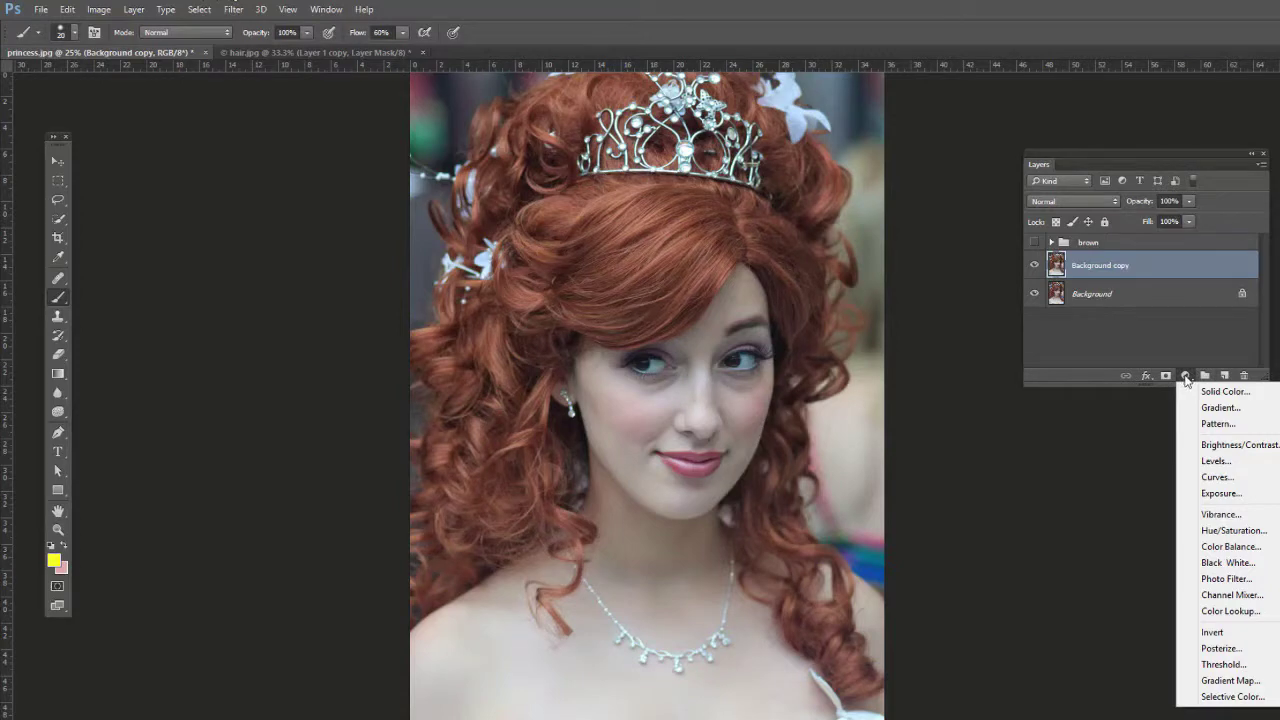
left_click(1240, 530)
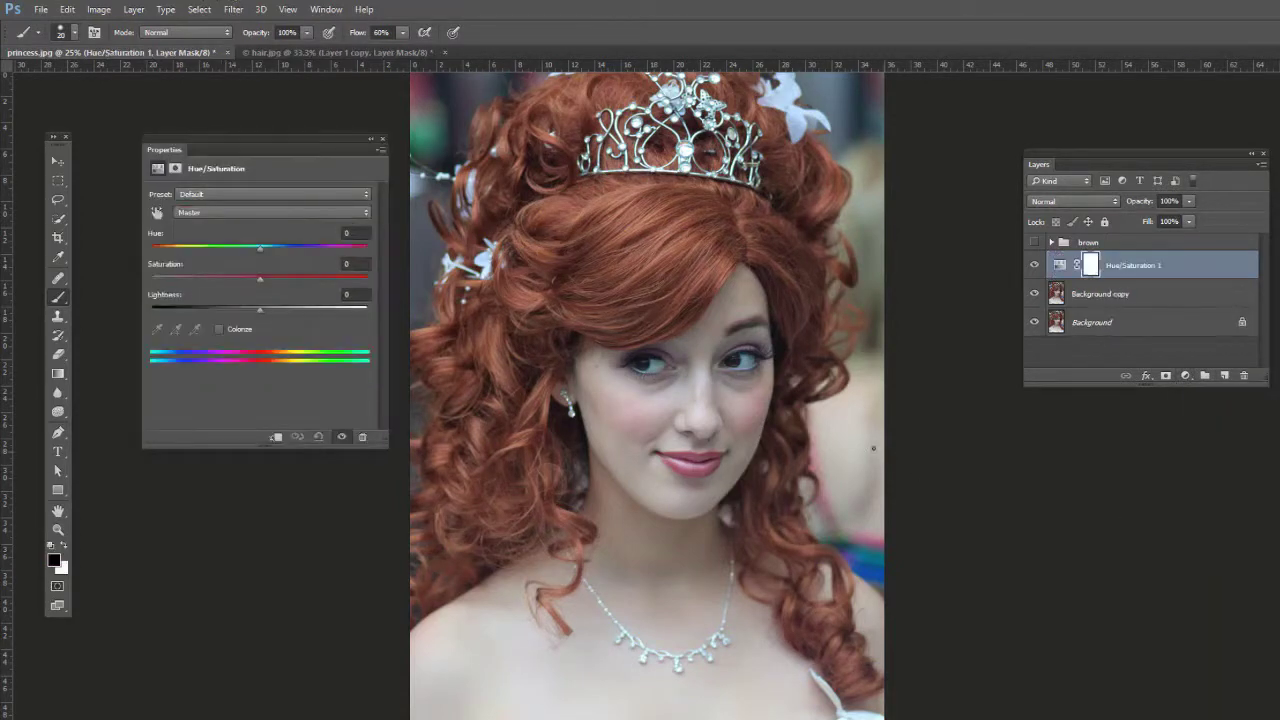
left_click(193, 210)
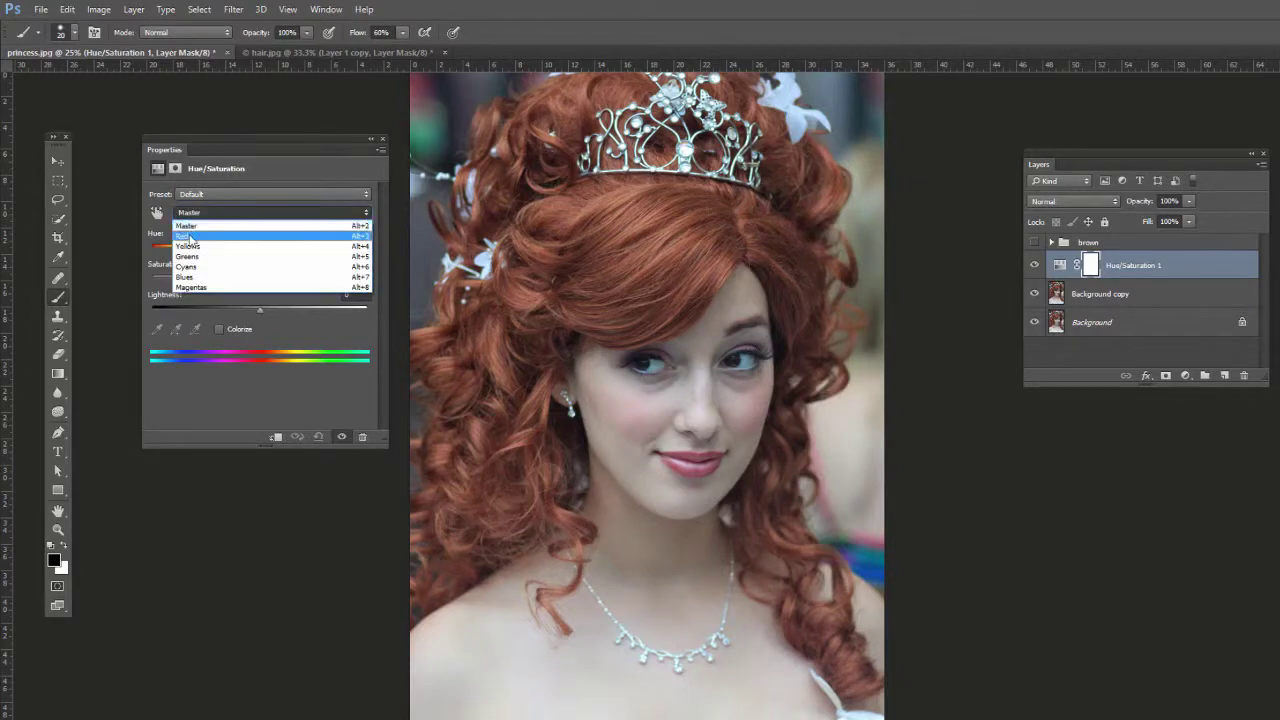
left_click(190, 225)
left_click_drag(257, 281, 145, 281)
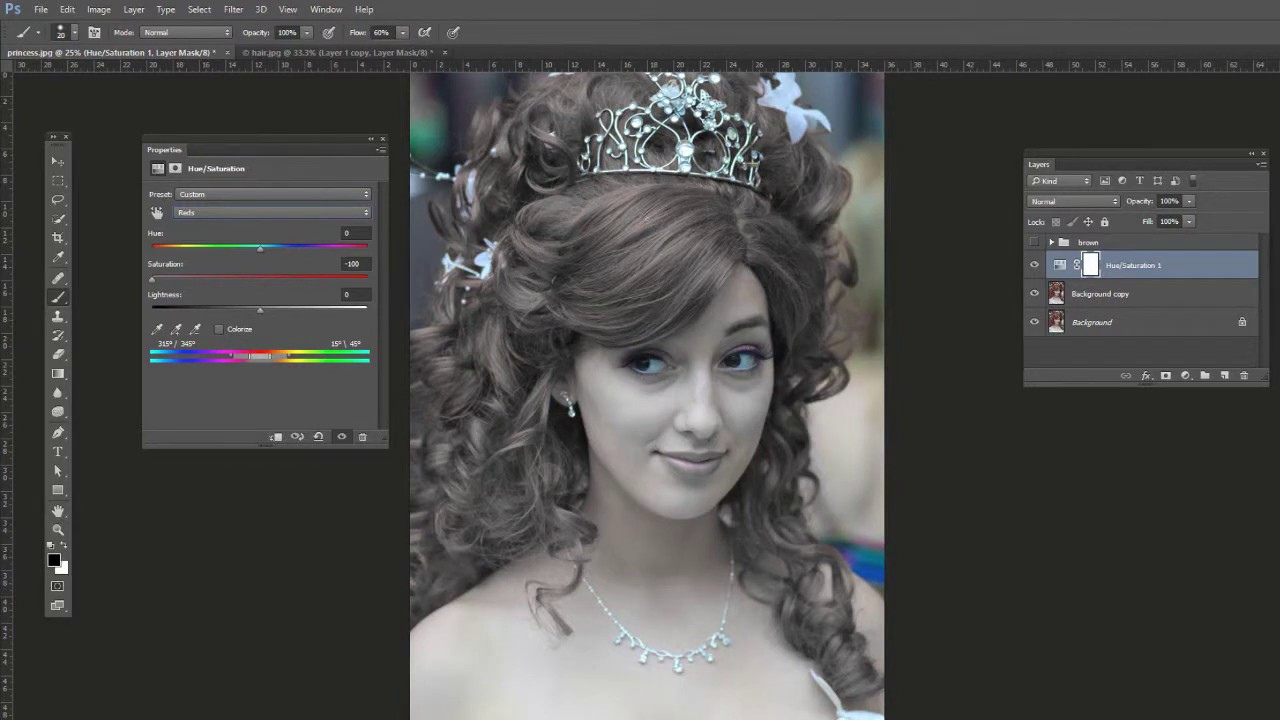
Step: Refine the Reds range with the add and subtract eyedroppers, sampling the hair to include it and the facial skin to exclude it
left_click(175, 329)
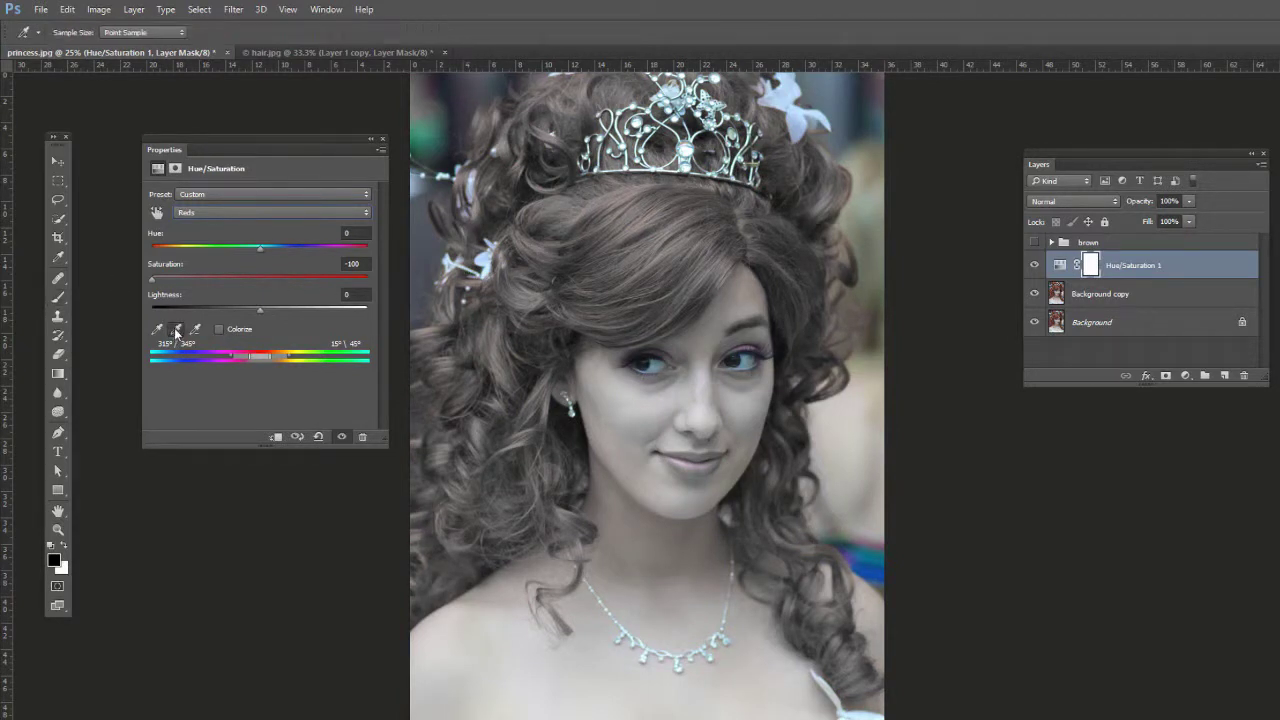
left_click(628, 197)
left_click(196, 328)
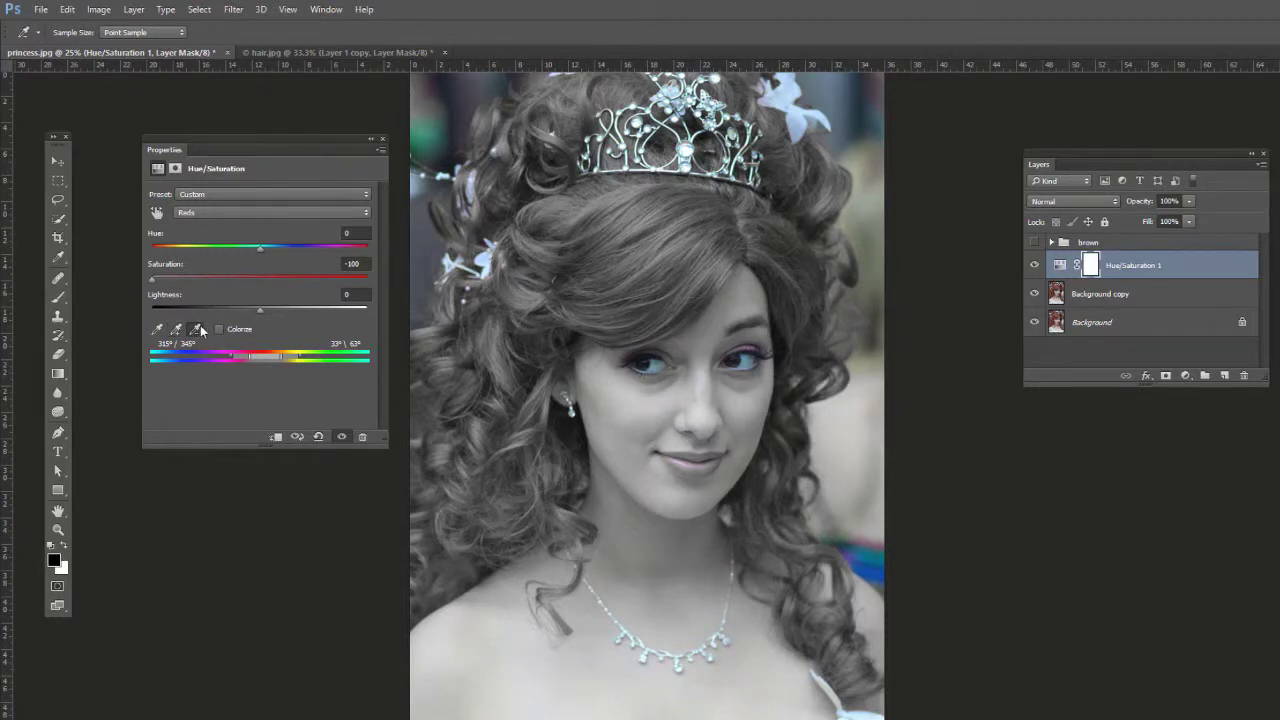
left_click(650, 396)
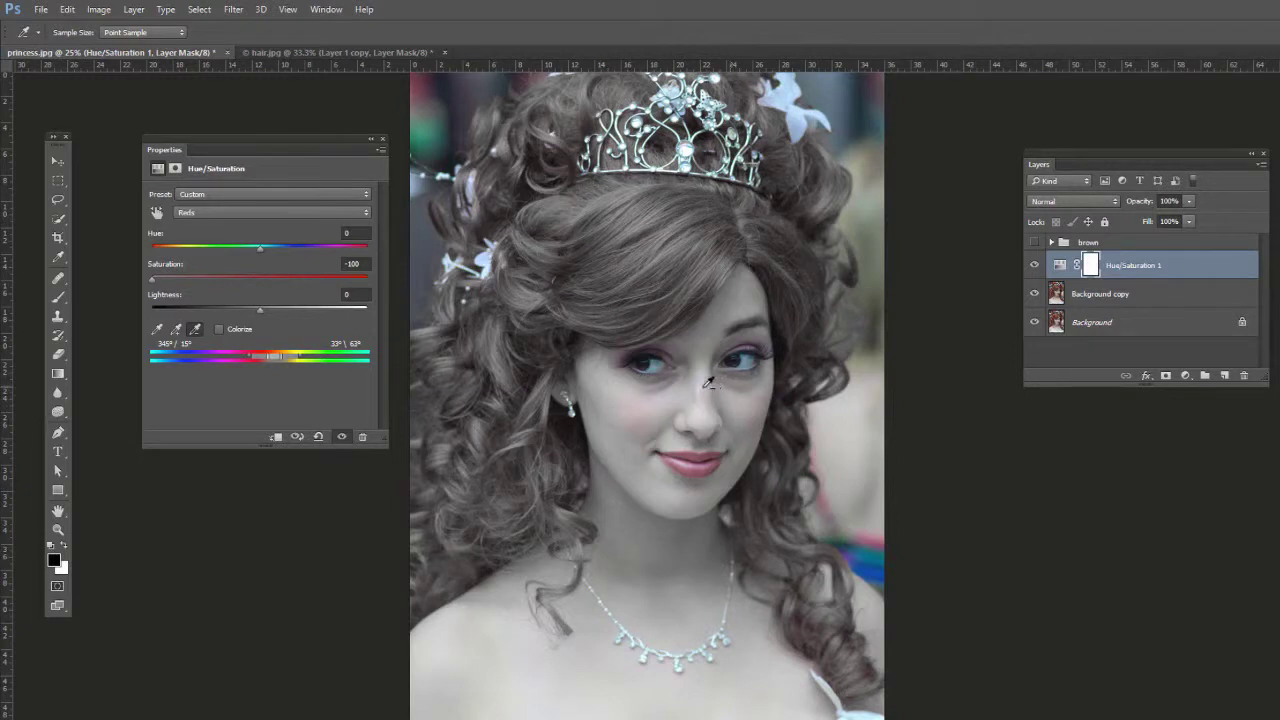
left_click(625, 436)
left_click(176, 329)
left_click(663, 244)
left_click(638, 205)
Step: Add a Curves adjustment layer that pulls the midtones darker, and place it above the Hue/Saturation 1 layer
left_click(1060, 298)
key("b")
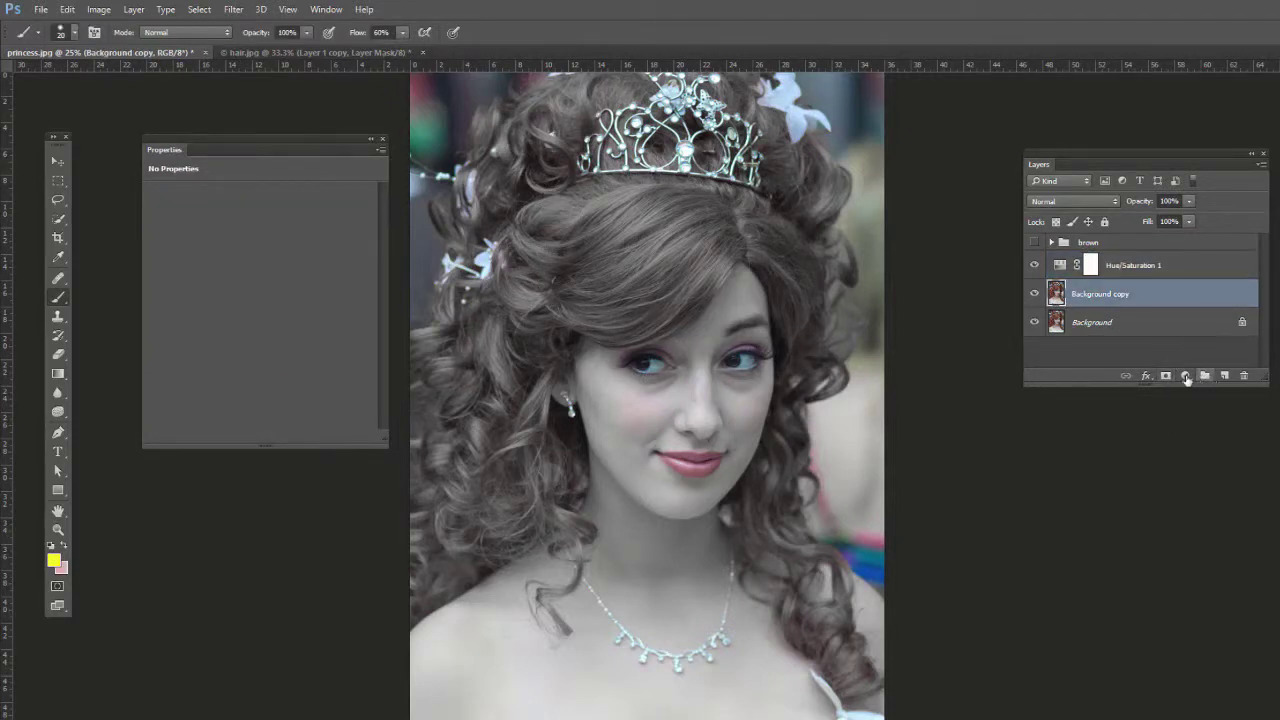
left_click(1185, 376)
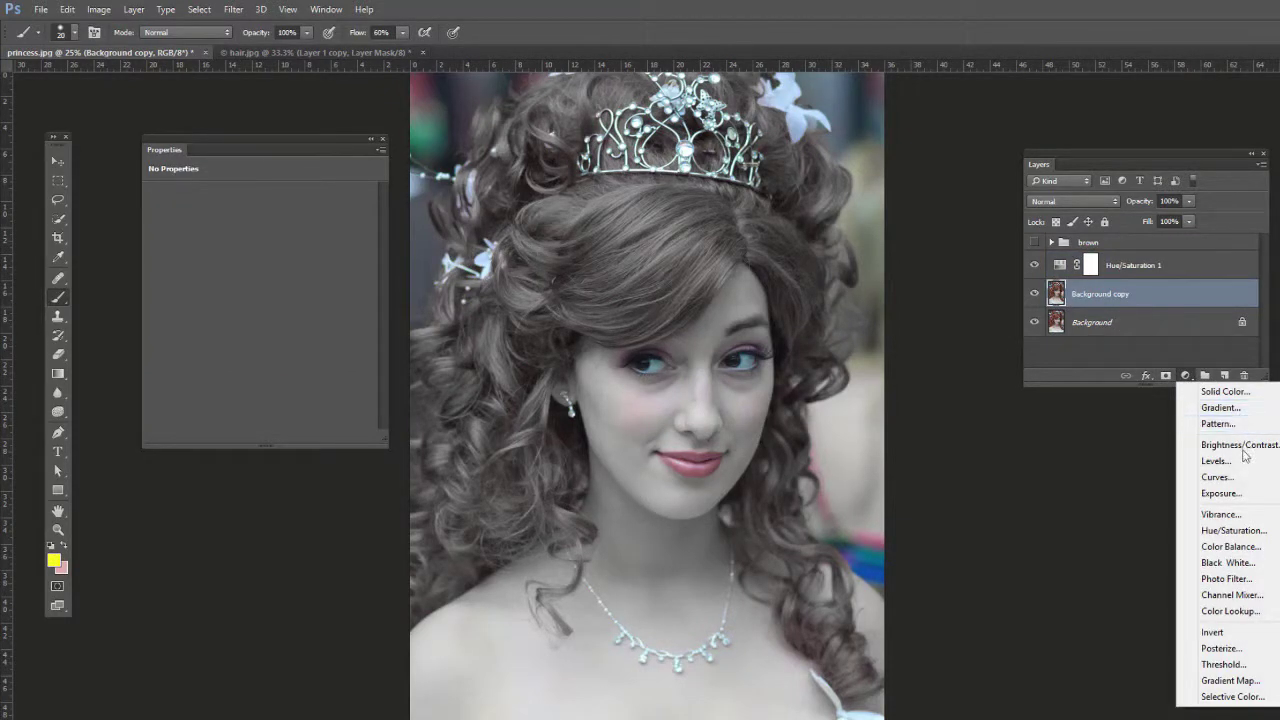
left_click(1216, 477)
left_click_drag(265, 322, 266, 351)
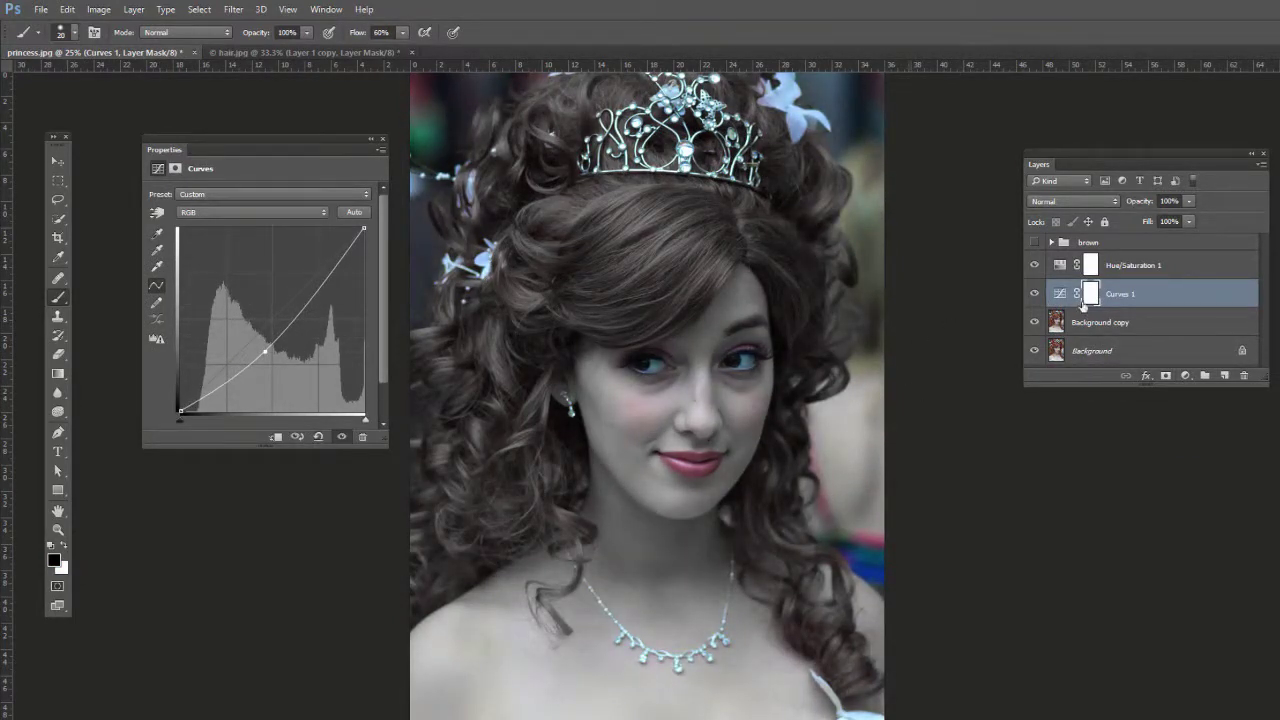
left_click(1063, 272)
left_click(1058, 302)
left_click_drag(1058, 302, 1062, 263)
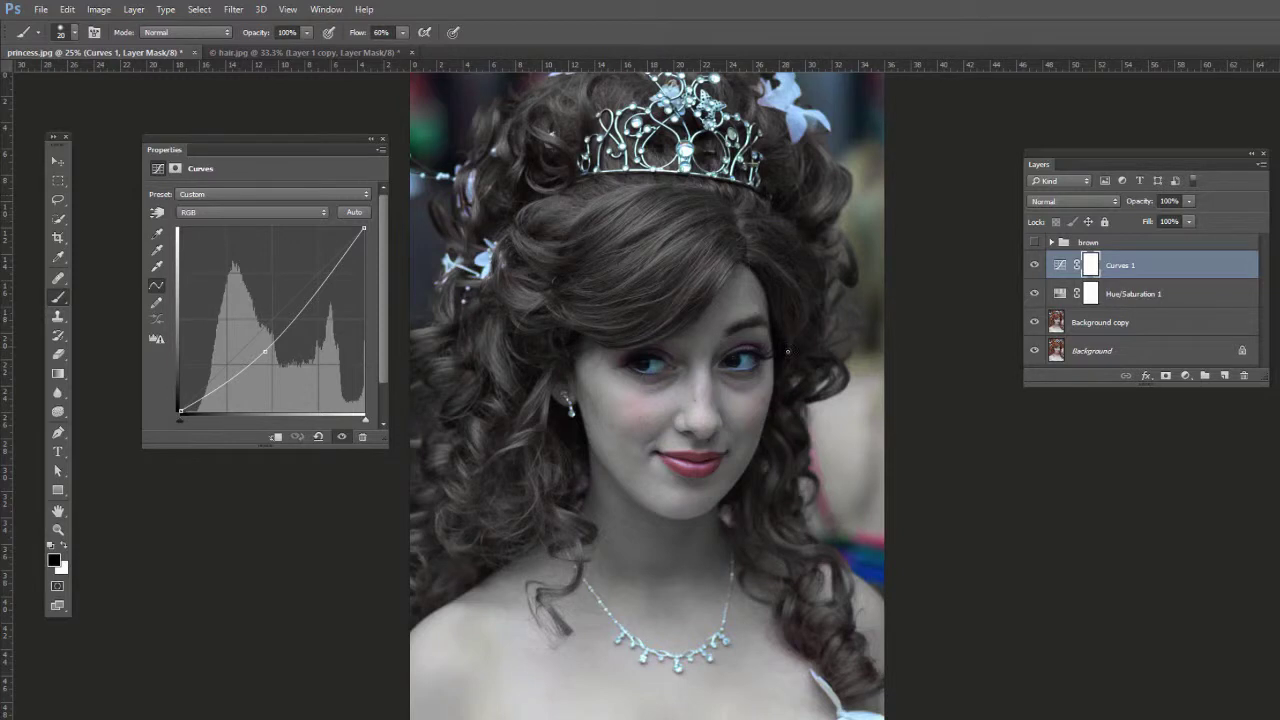
Step: Target the Hue/Saturation 1 layer mask and lower the brush hardness to its minimum for soft-edged masking
left_click(1092, 300)
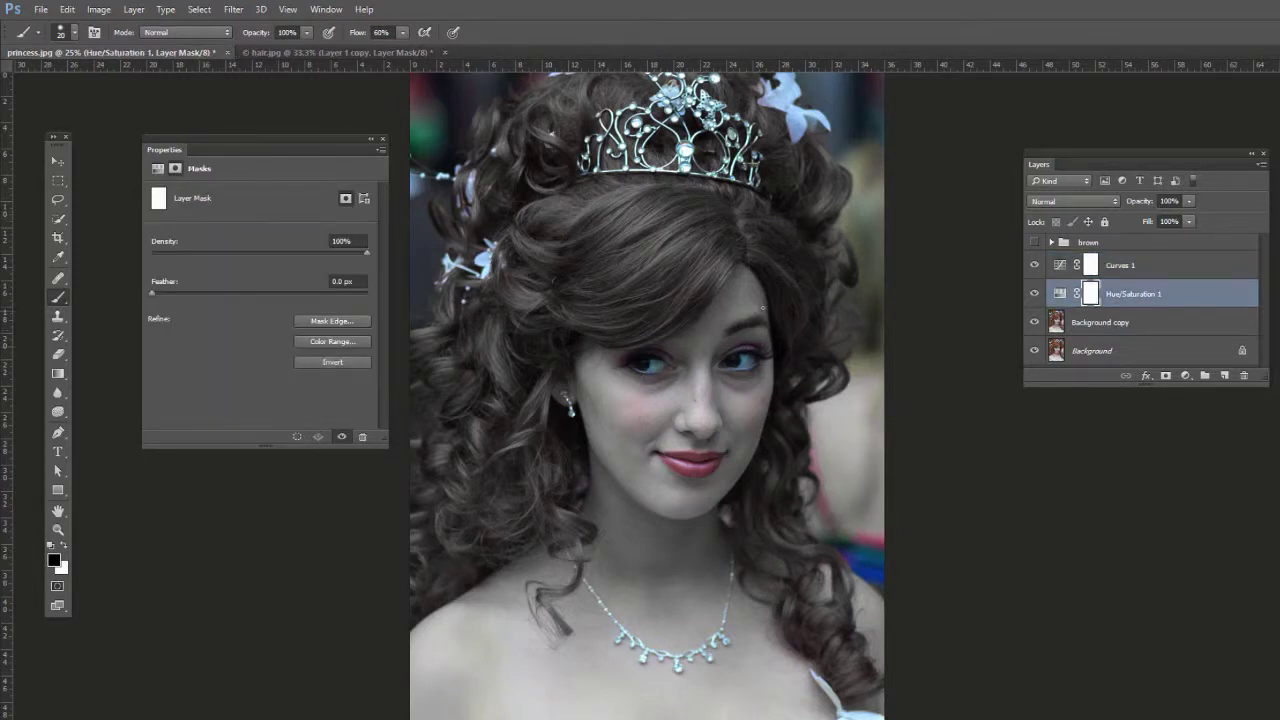
left_click(1048, 244)
left_click(1092, 296)
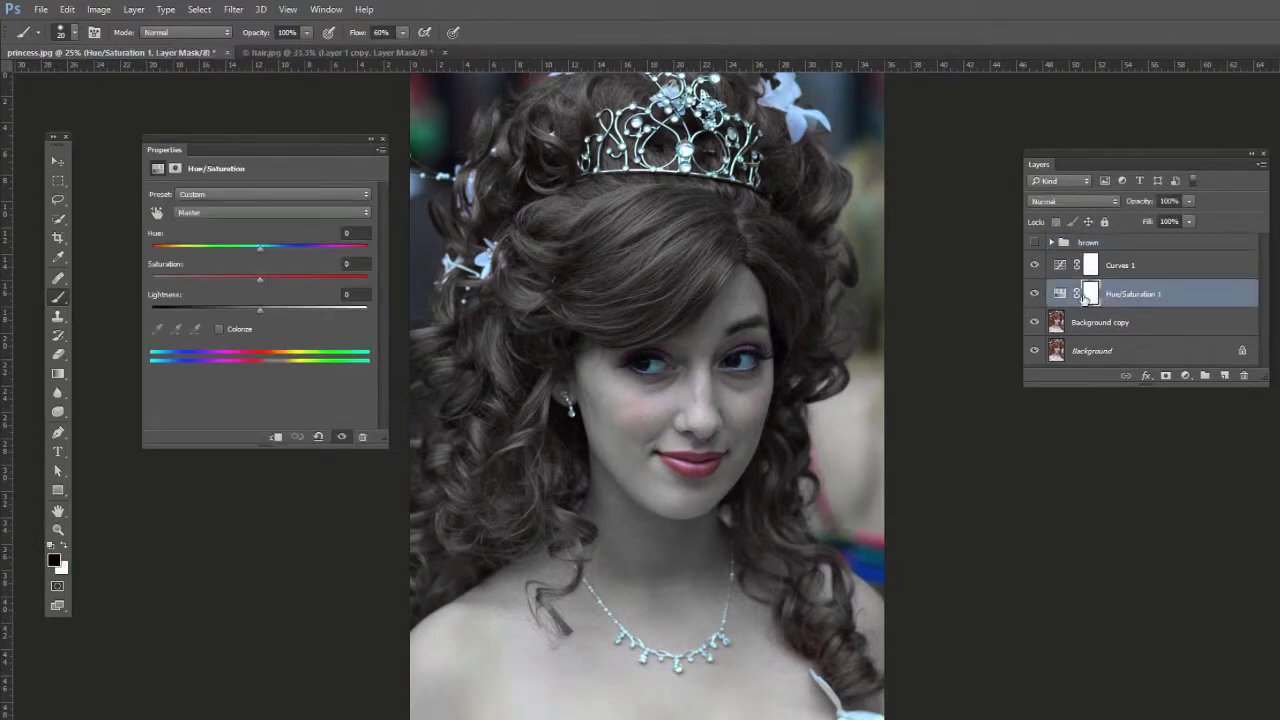
left_click_drag(57, 297, 100, 297)
left_click(74, 33)
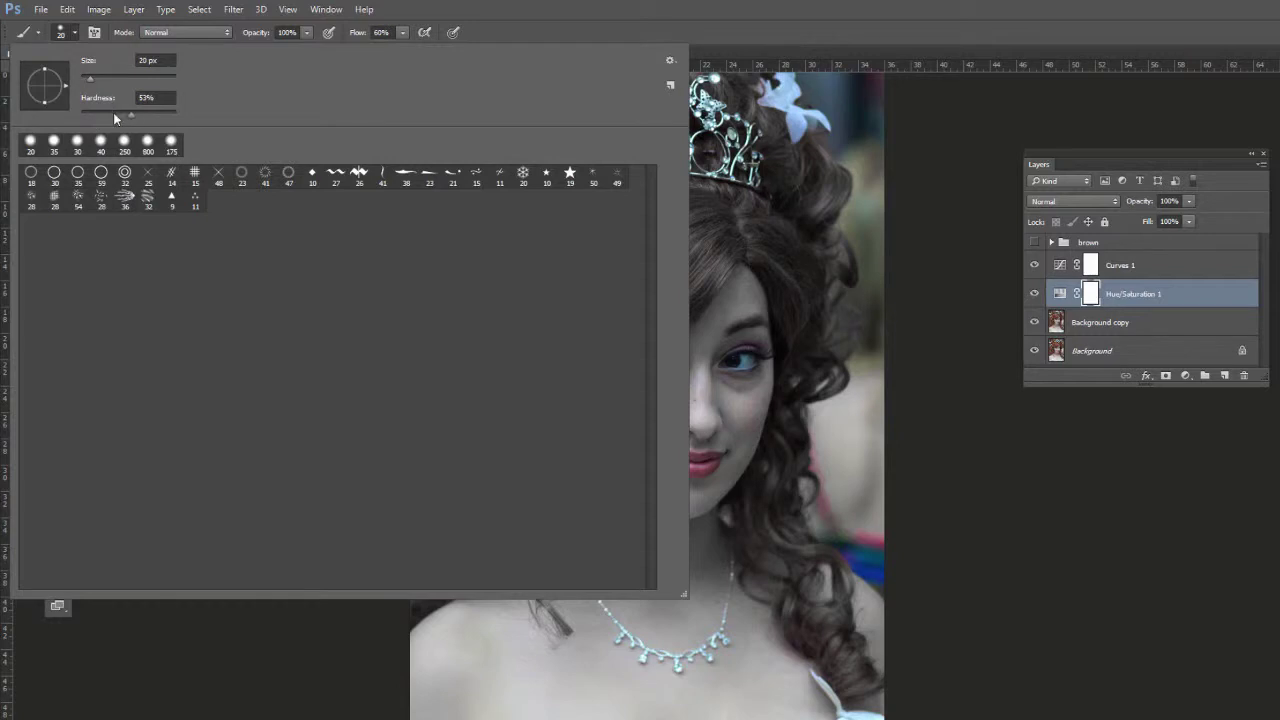
left_click_drag(130, 113, 81, 114)
left_click(74, 33)
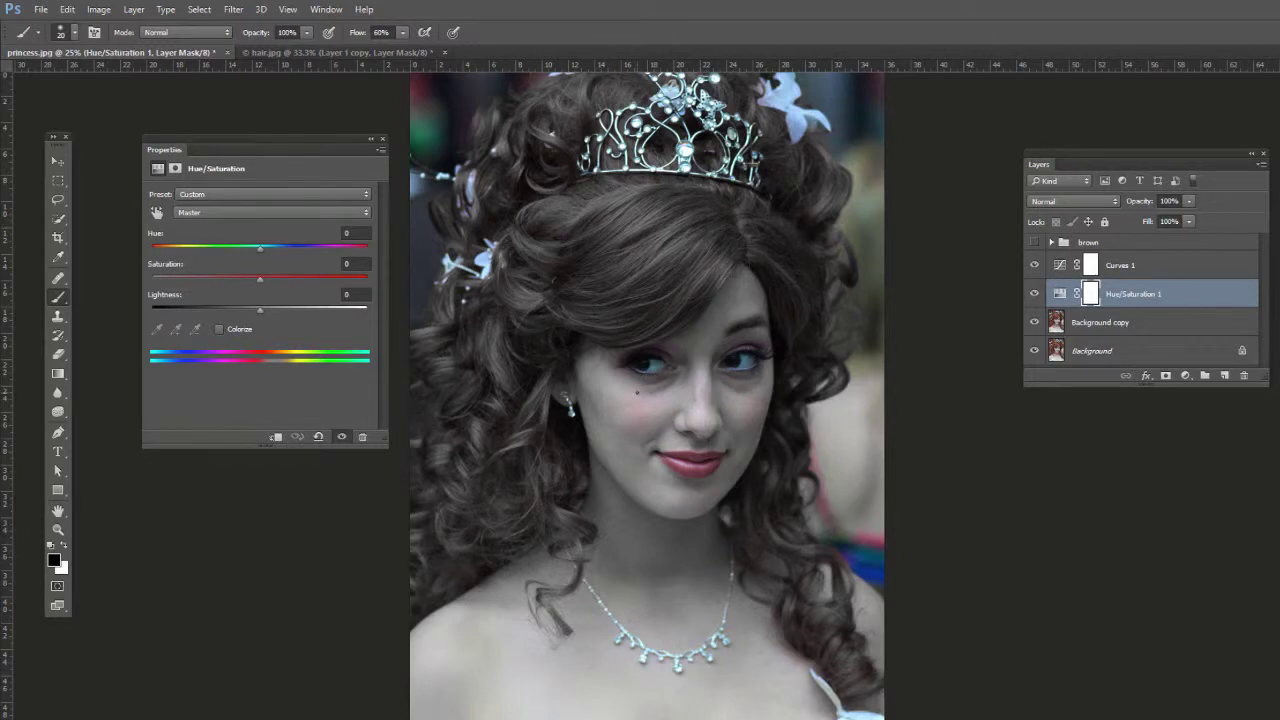
Step: Hide Curves 1 and paint black over the face, neck and shoulders on the Hue/Saturation 1 mask with a 400 px brush
key("bracketright")
key("bracketright")
key("bracketright")
key("bracketright")
key("bracketright")
key("bracketright")
key("bracketright")
key("bracketright")
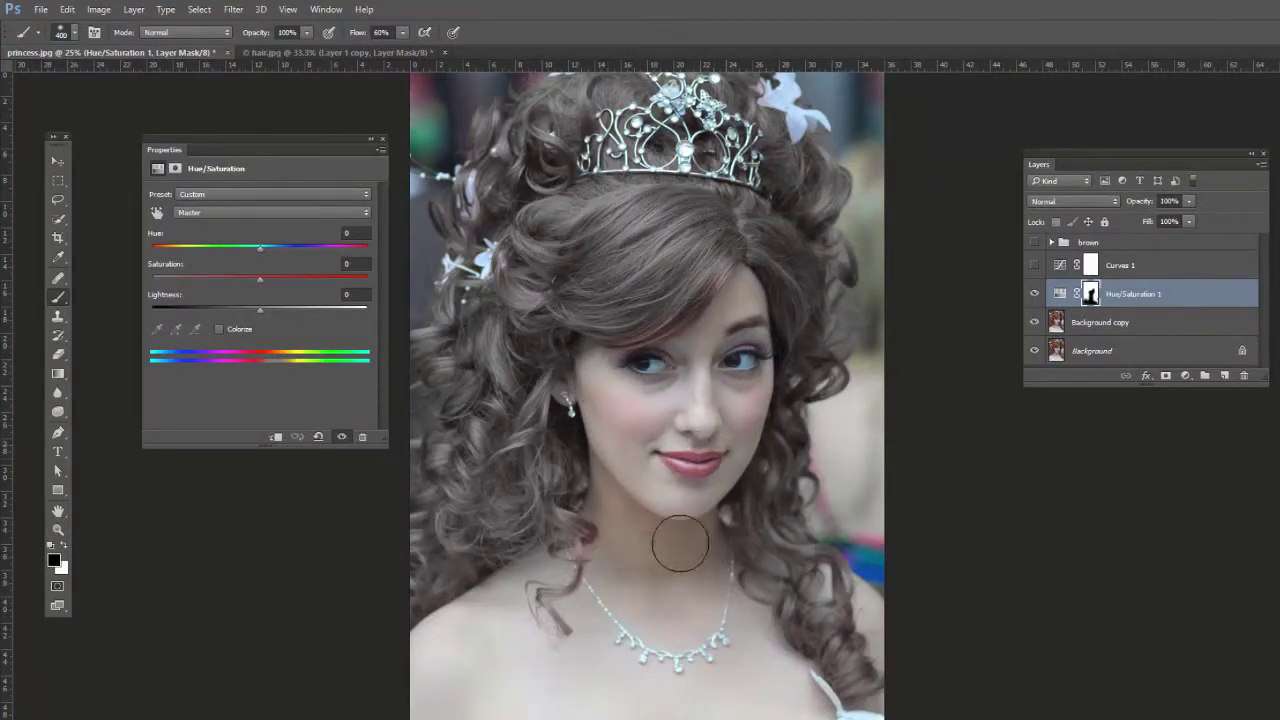
Step: Paint white over the curls beside the neck on the Hue/Saturation 1 mask with the brush reduced to 100 px
key("x")
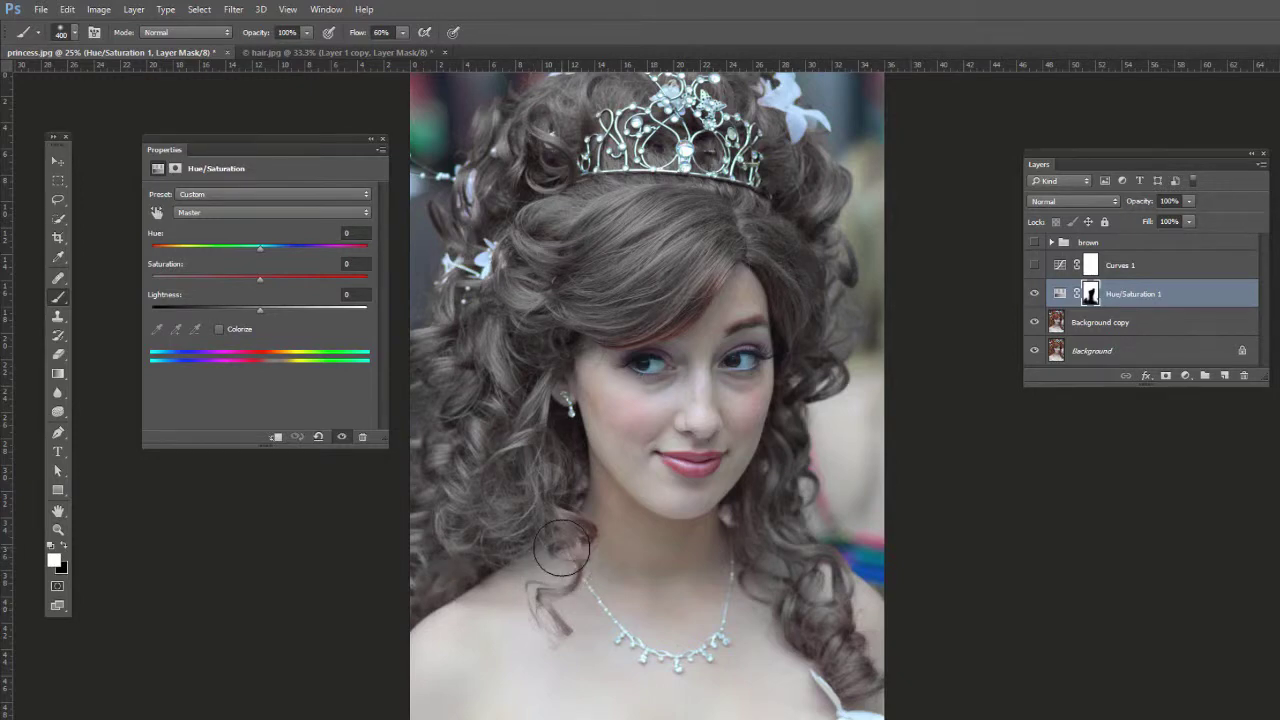
key("bracketleft")
key("bracketleft")
key("bracketleft")
key("bracketleft")
Step: Touch up the neck and skin in black on the mask, enlarging the brush to 250 px, and inspect the mask by itself
key("x")
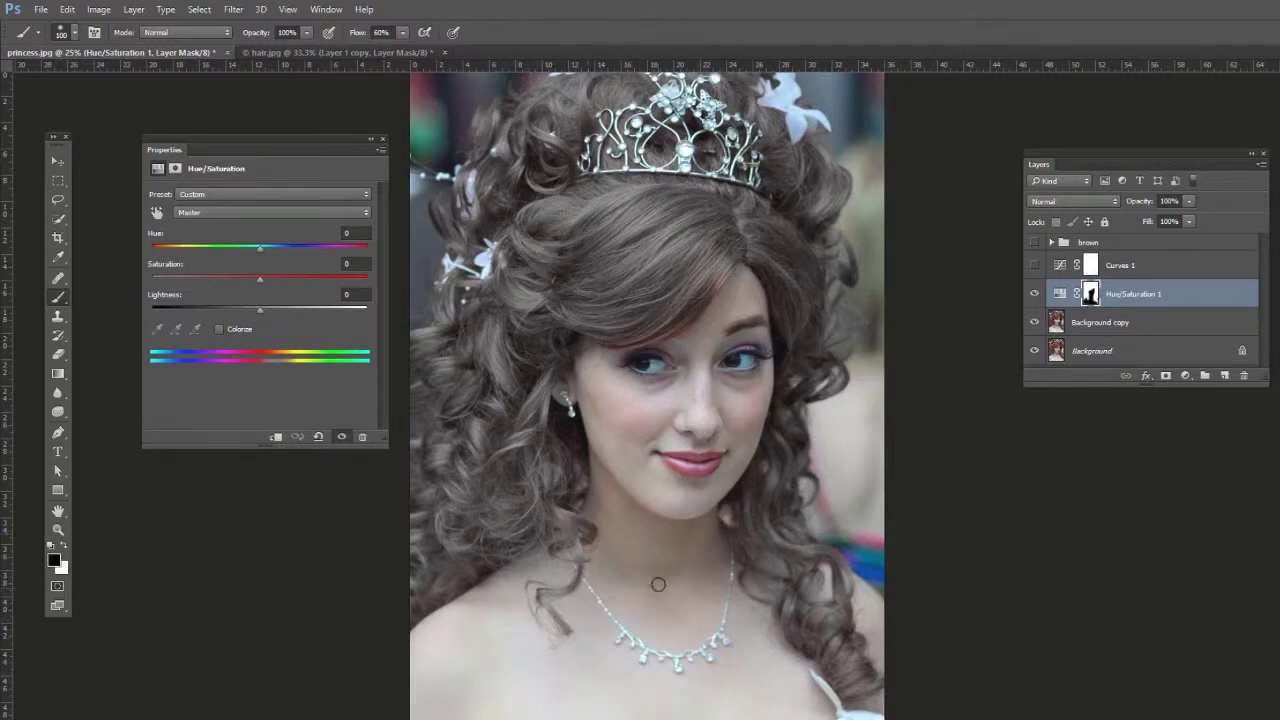
key("bracketright")
key("bracketright")
key("bracketright")
key("bracketright")
key("bracketright")
left_click(1091, 296, "alt")
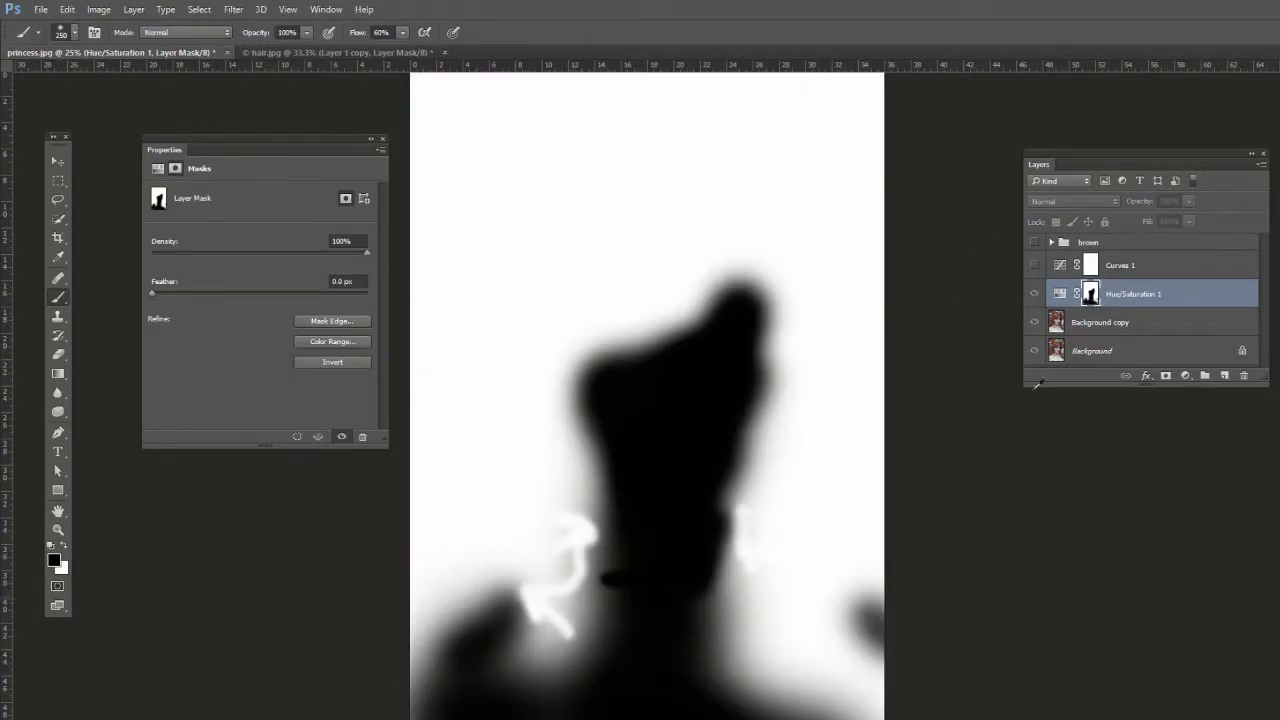
left_click(1090, 296, "alt")
left_click(1090, 296, "alt")
left_click(1090, 296, "alt")
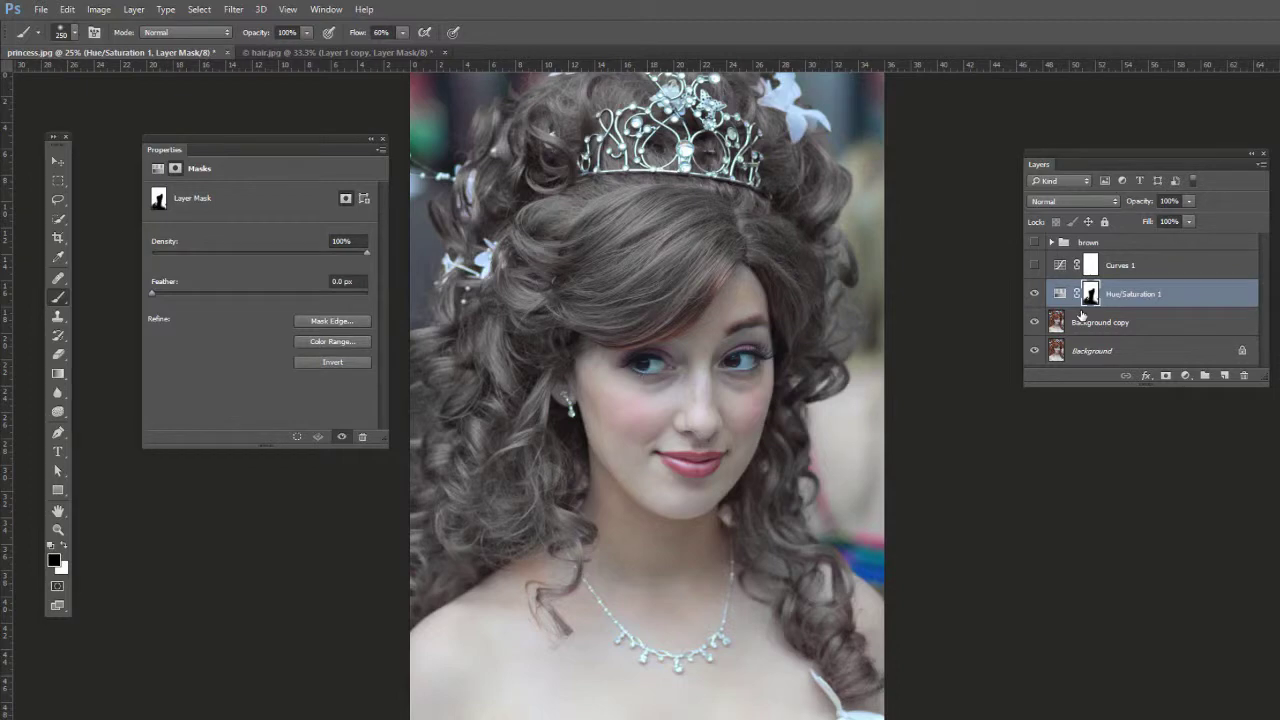
Step: Try deepening the hair with a duplicate of Hue/Saturation 1 set to Multiply, and delete the duplicate
key("ctrl+j")
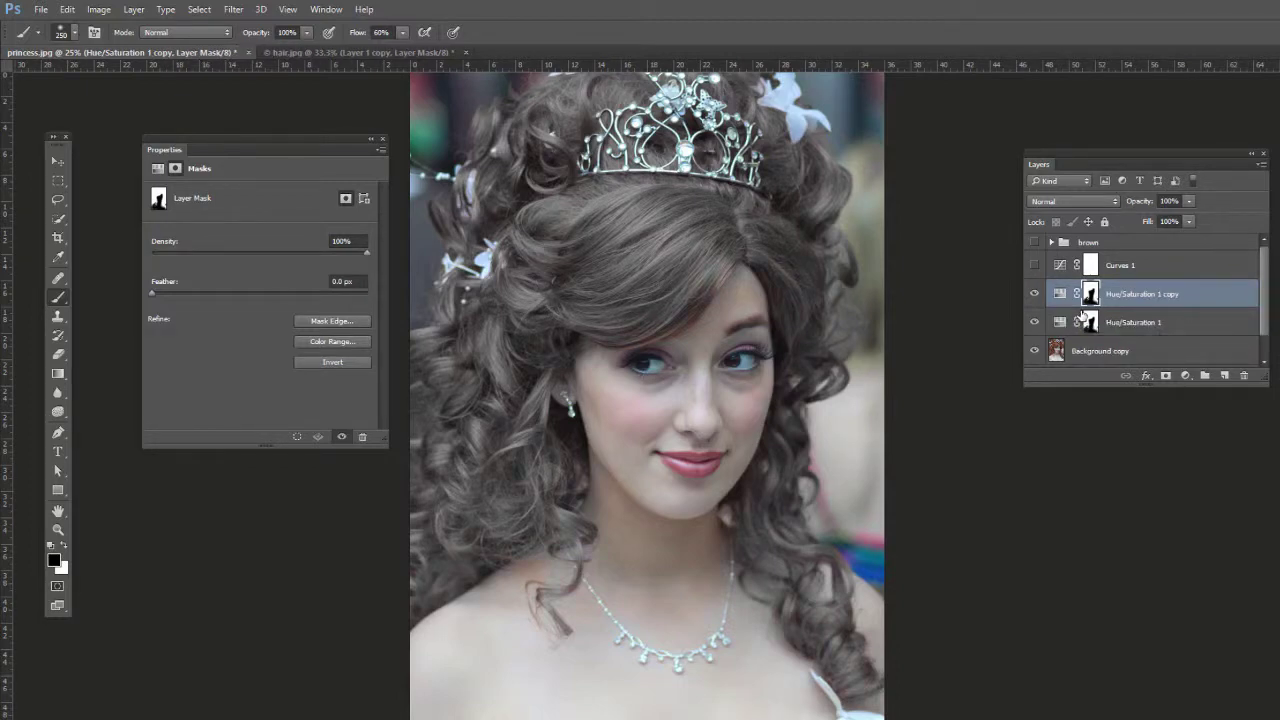
left_click(1065, 201)
left_click(1045, 249)
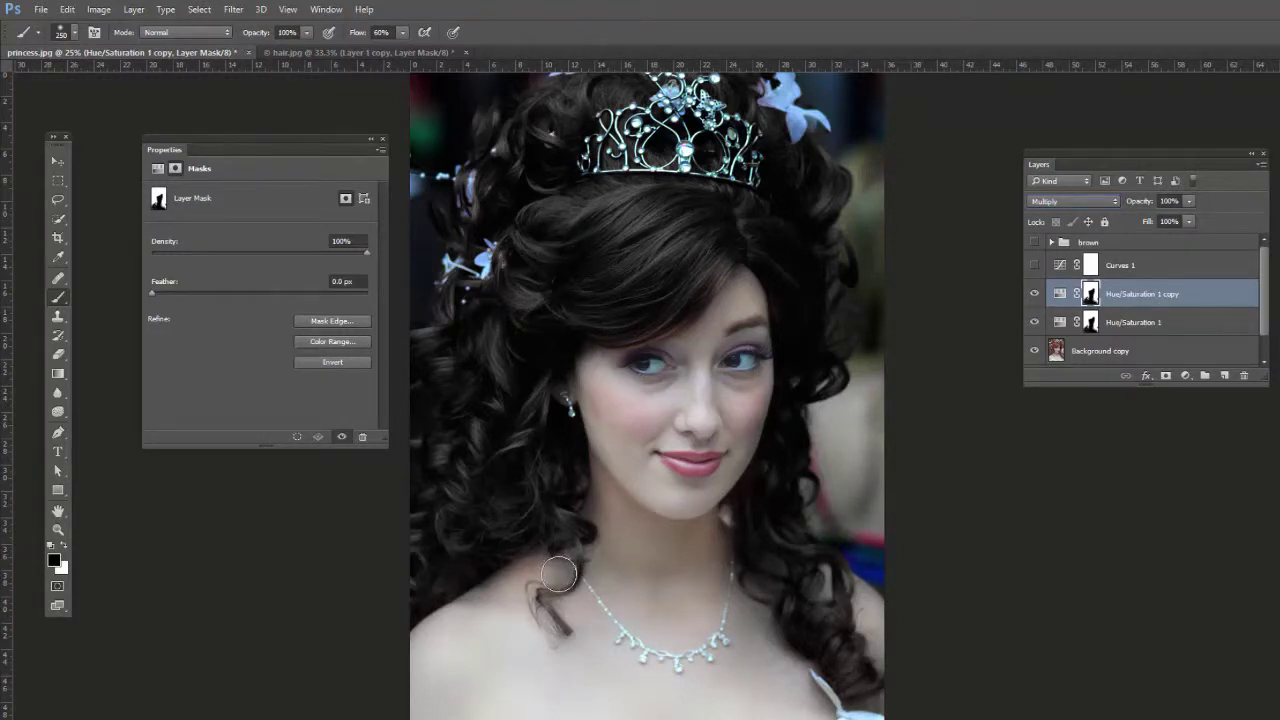
left_click(1092, 297)
left_click(1091, 296)
left_click(1088, 326)
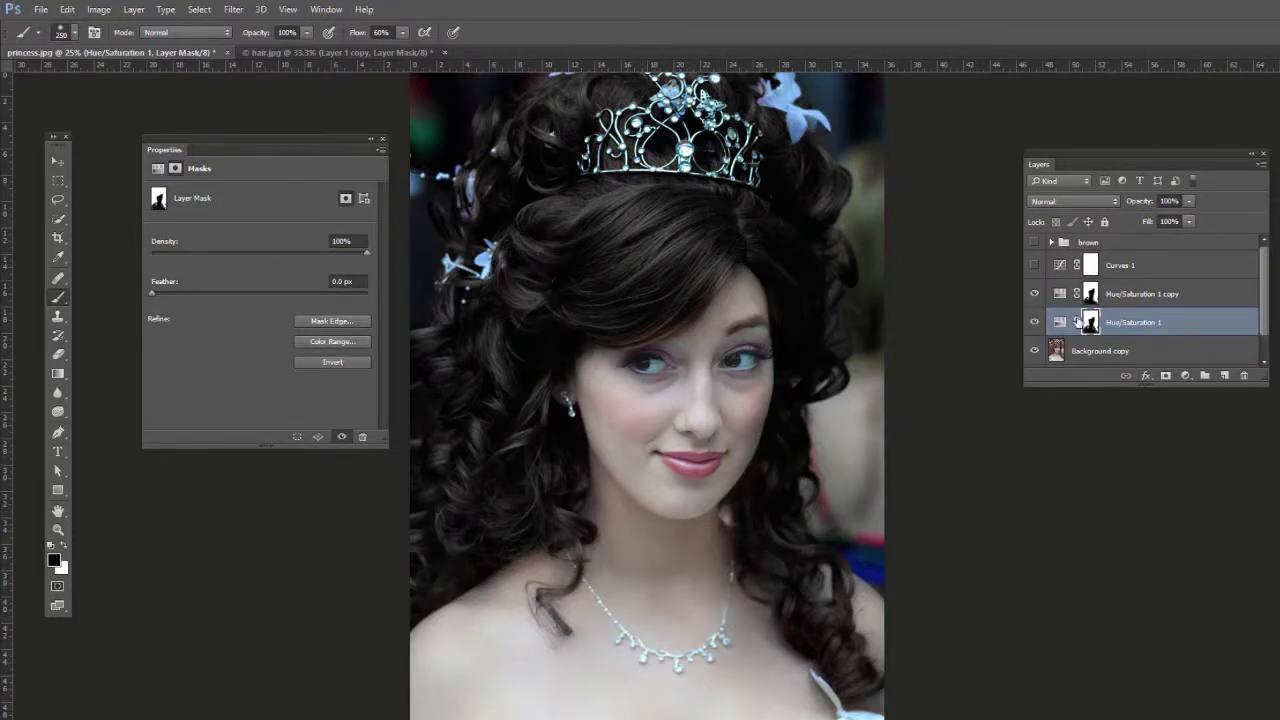
left_click_drag(1066, 292, 1245, 373)
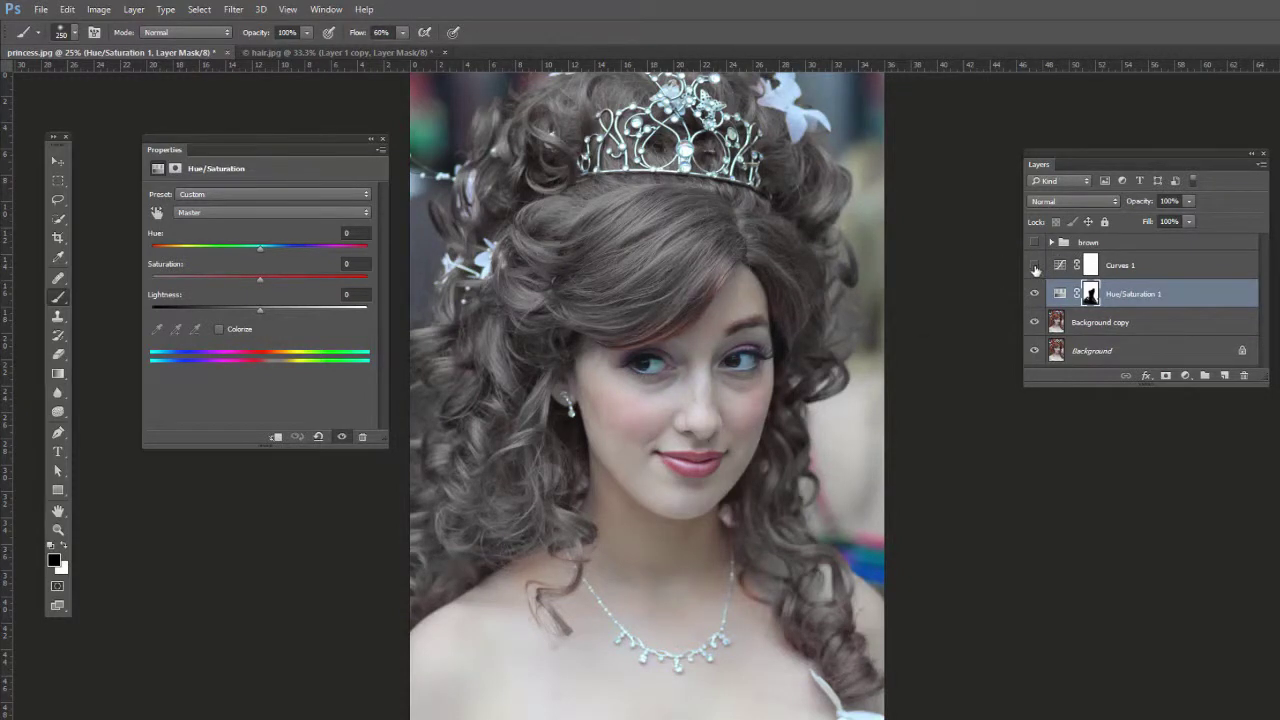
Step: Paint white along the forehead hairline on the Hue/Saturation 1 mask with a 200 px brush, and show Curves 1 again
key("x")
key("bracketleft")
left_click(1034, 265)
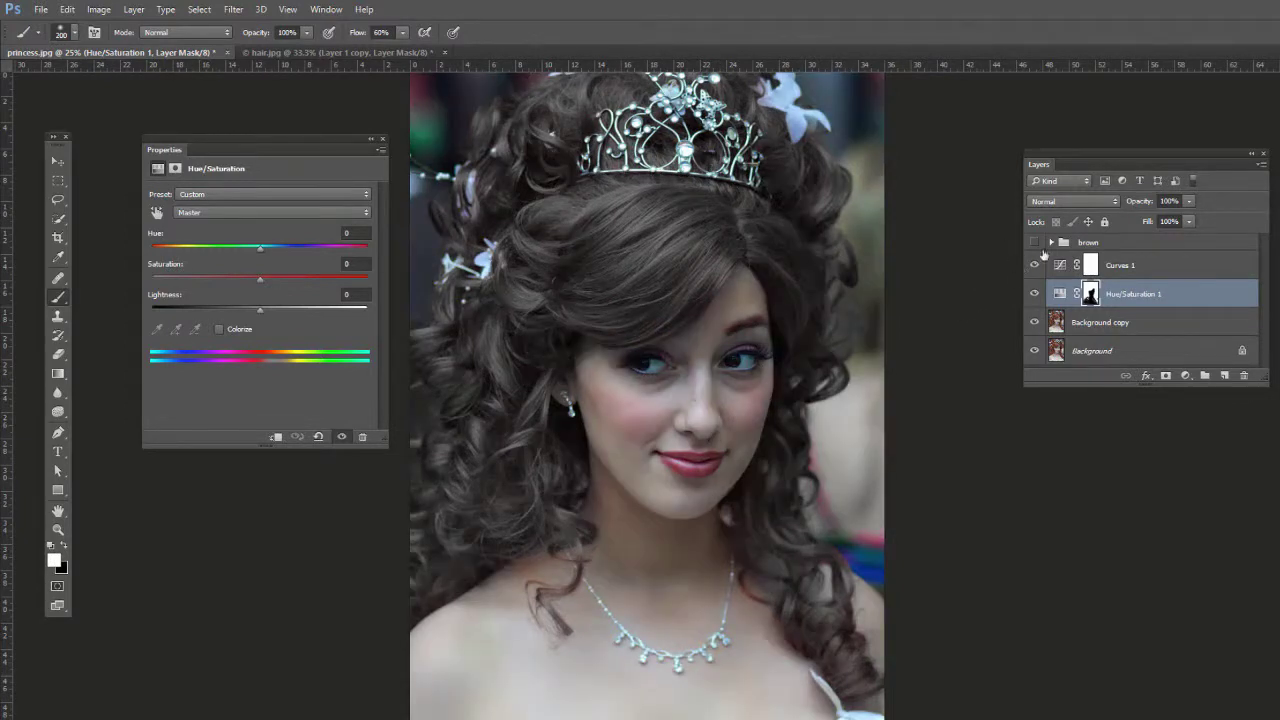
Step: Copy the Hue/Saturation 1 layer mask onto Curves 1, replacing its blank mask
left_click(1090, 293)
left_click(1090, 265)
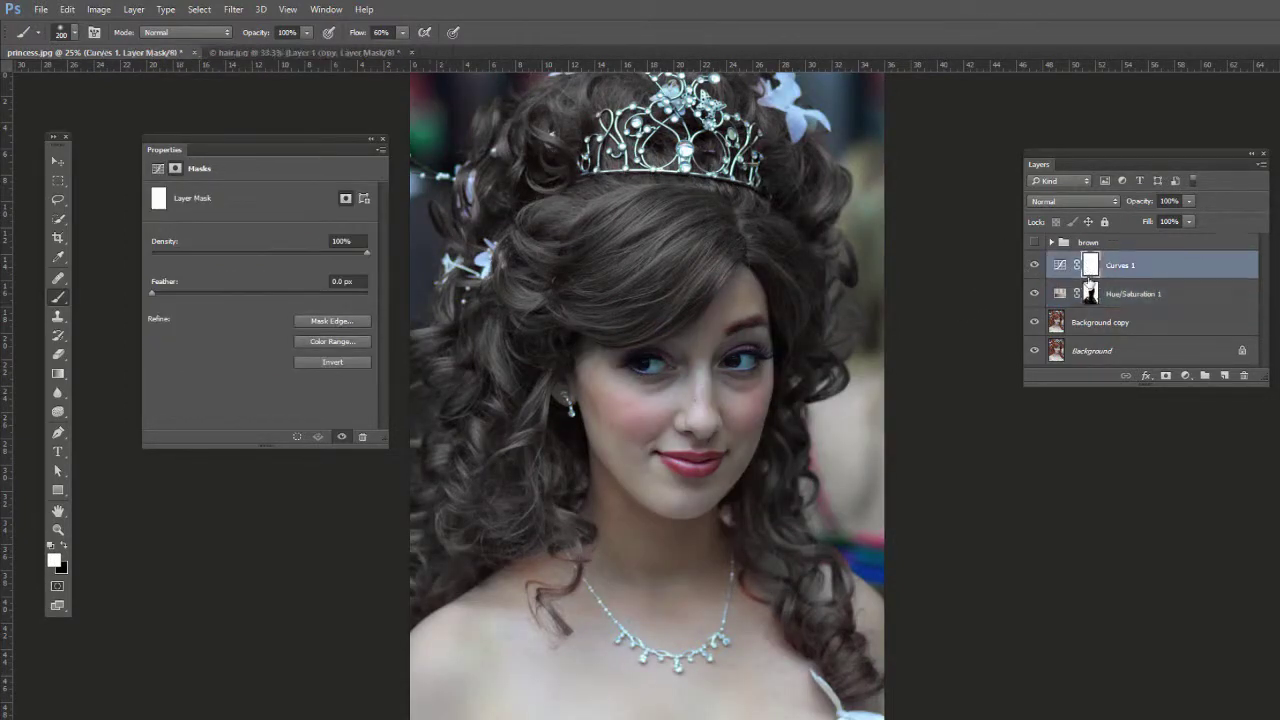
left_click(1090, 293)
left_click(1091, 264)
left_click(1092, 294)
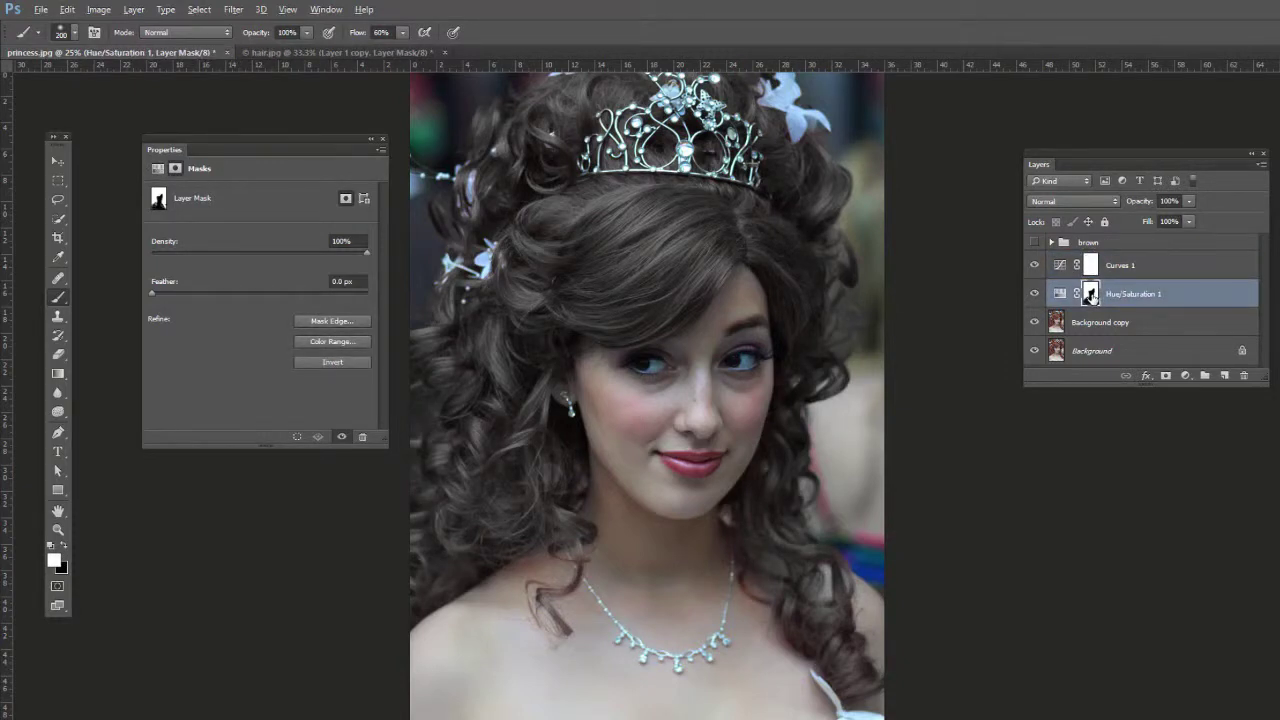
left_click_drag(1090, 293, 1090, 265)
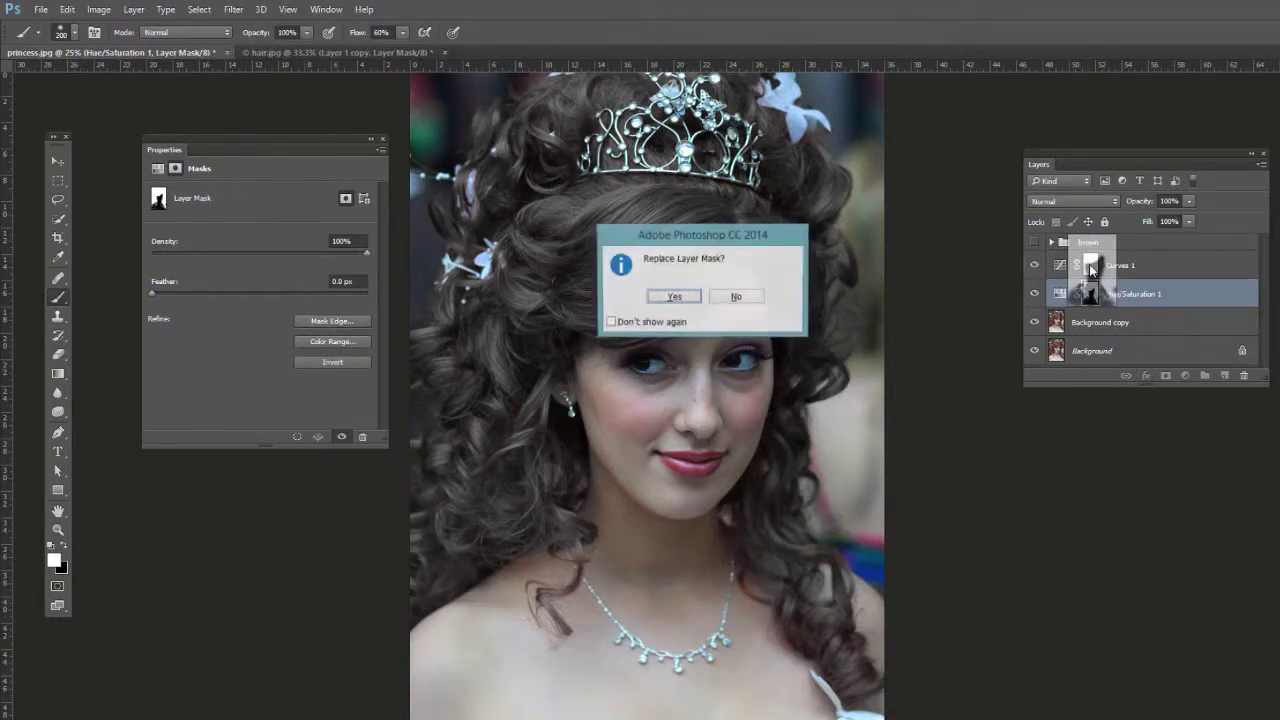
left_click(675, 297)
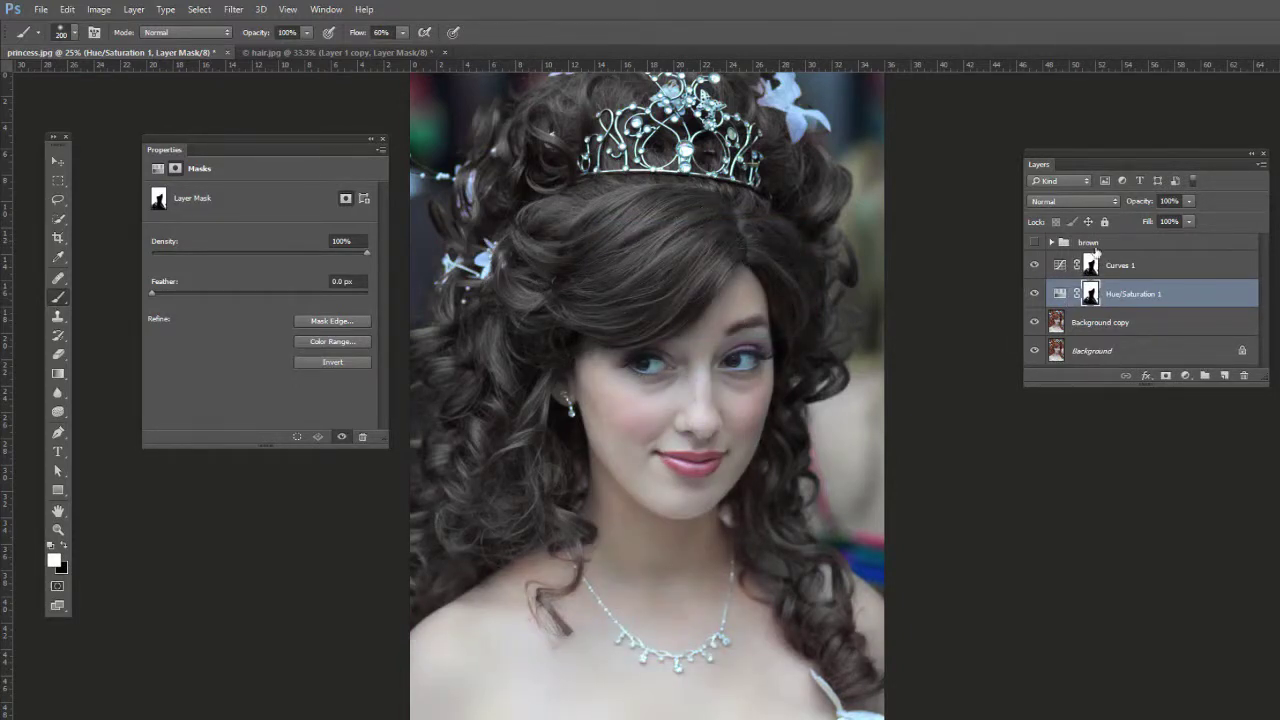
Step: Compare the hair with and without Curves 1, leave that layer hidden, and open the Hue/Saturation 1 settings
left_click(1035, 266)
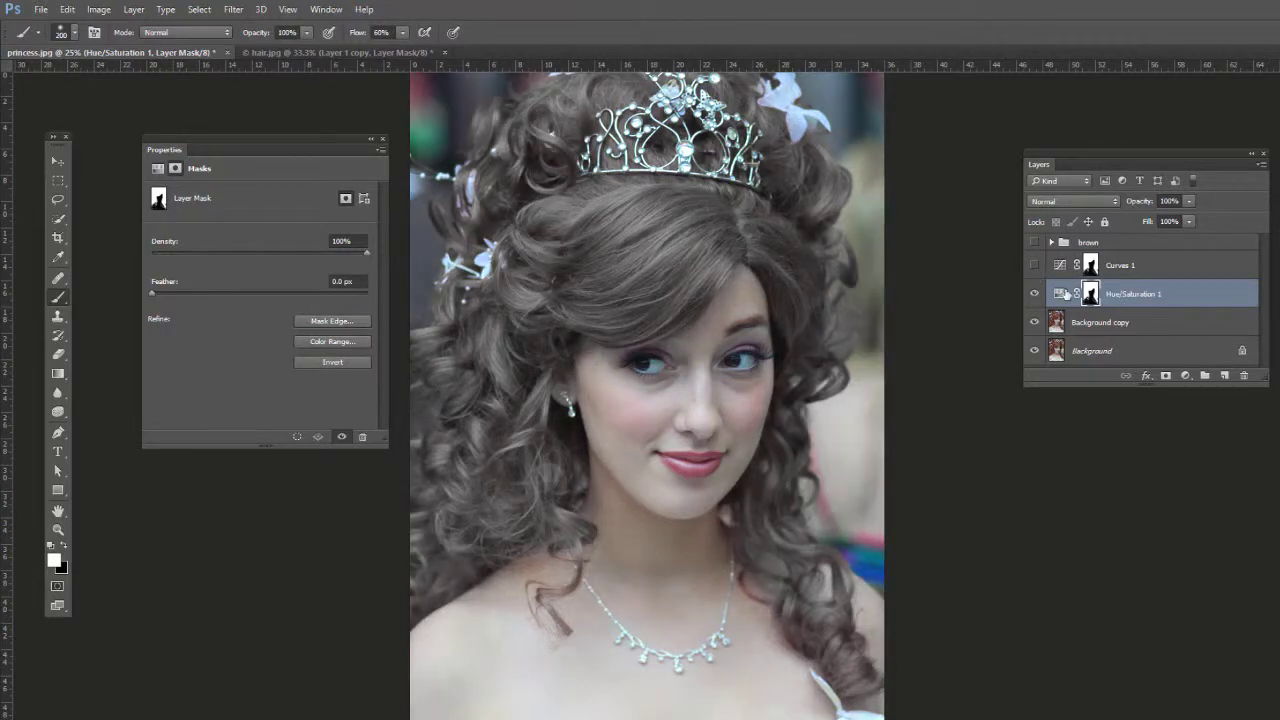
left_click(1034, 265)
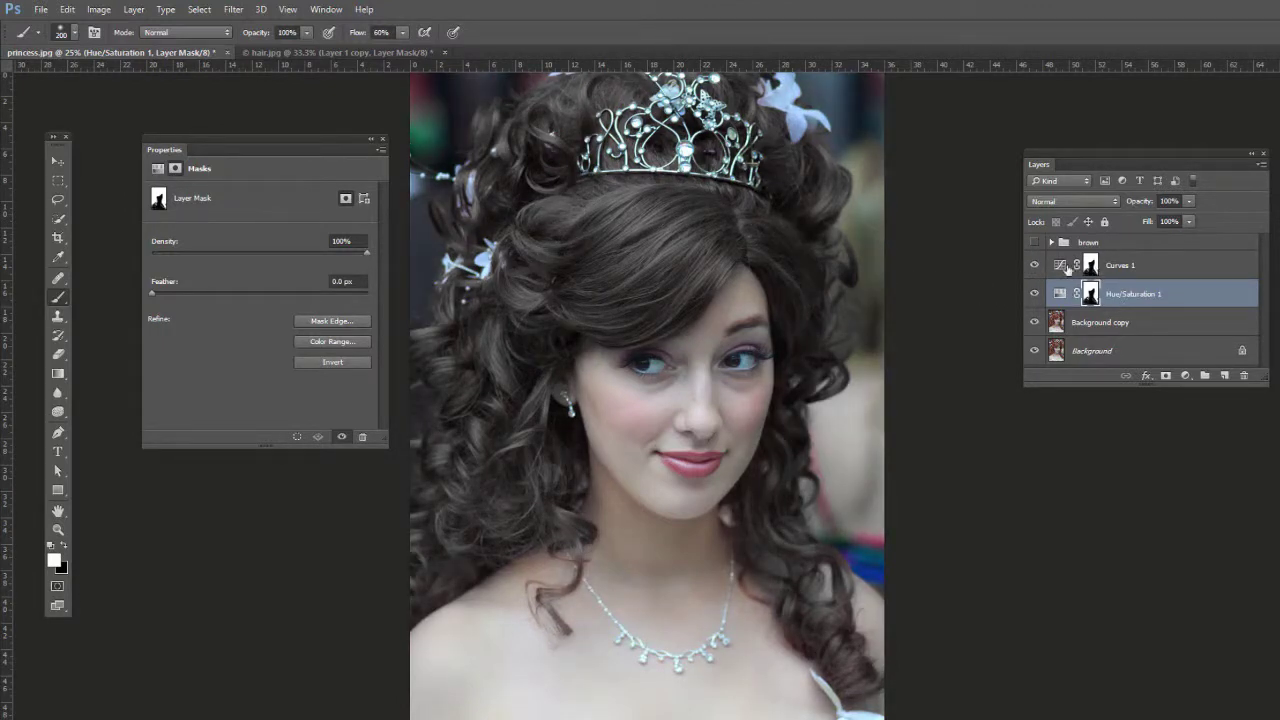
left_click(1034, 265)
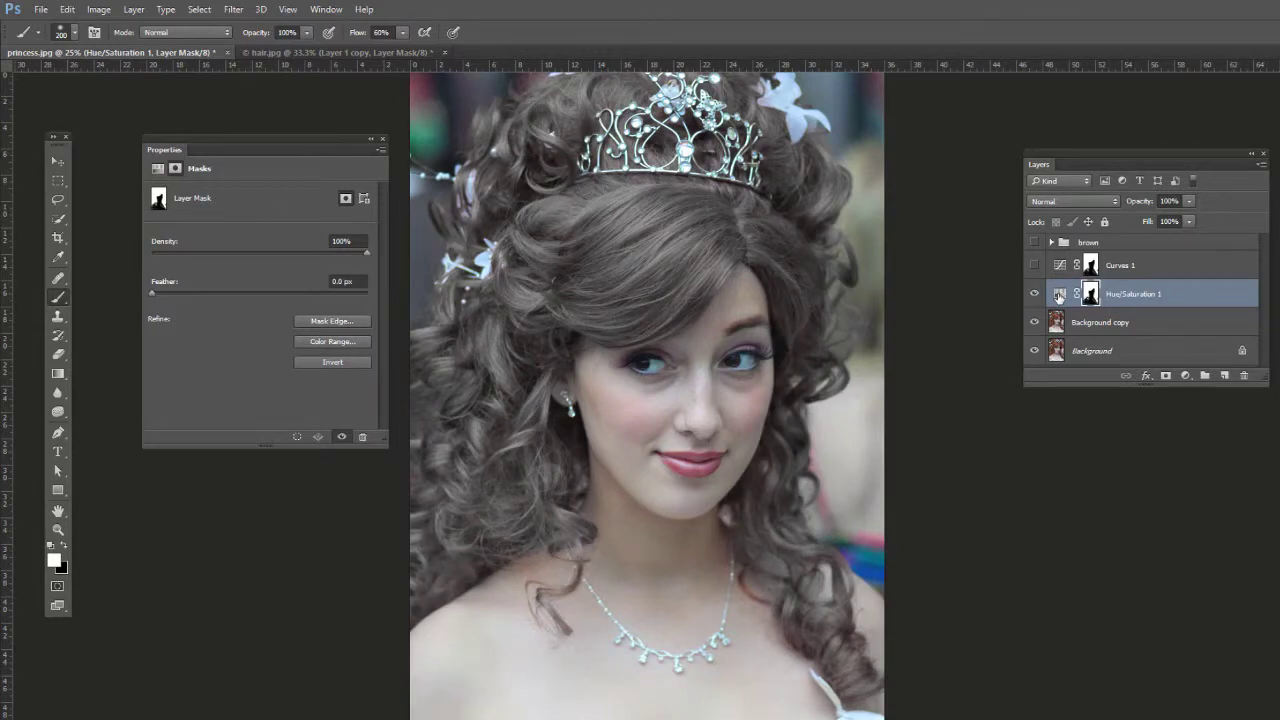
left_click(1059, 294)
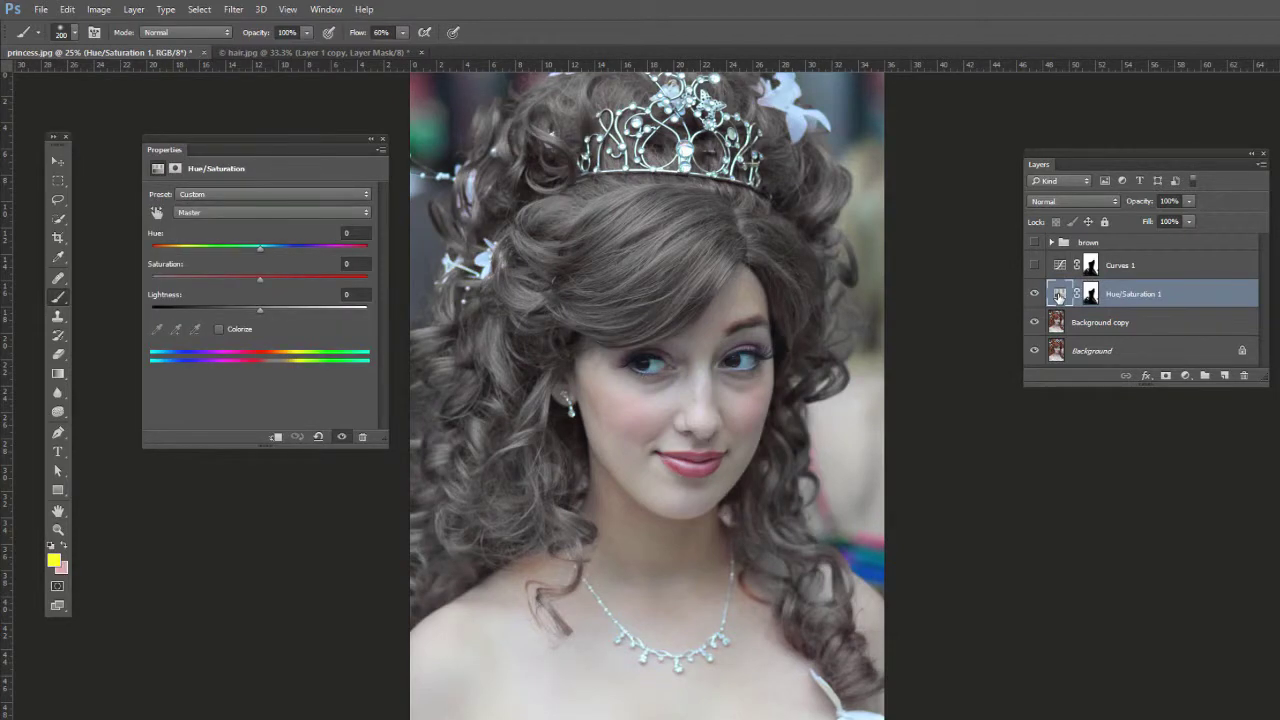
Step: Try darkening the hair again with a Multiply duplicate of Hue/Saturation 1, and remove that duplicate
key("ctrl+j")
left_click(1073, 201)
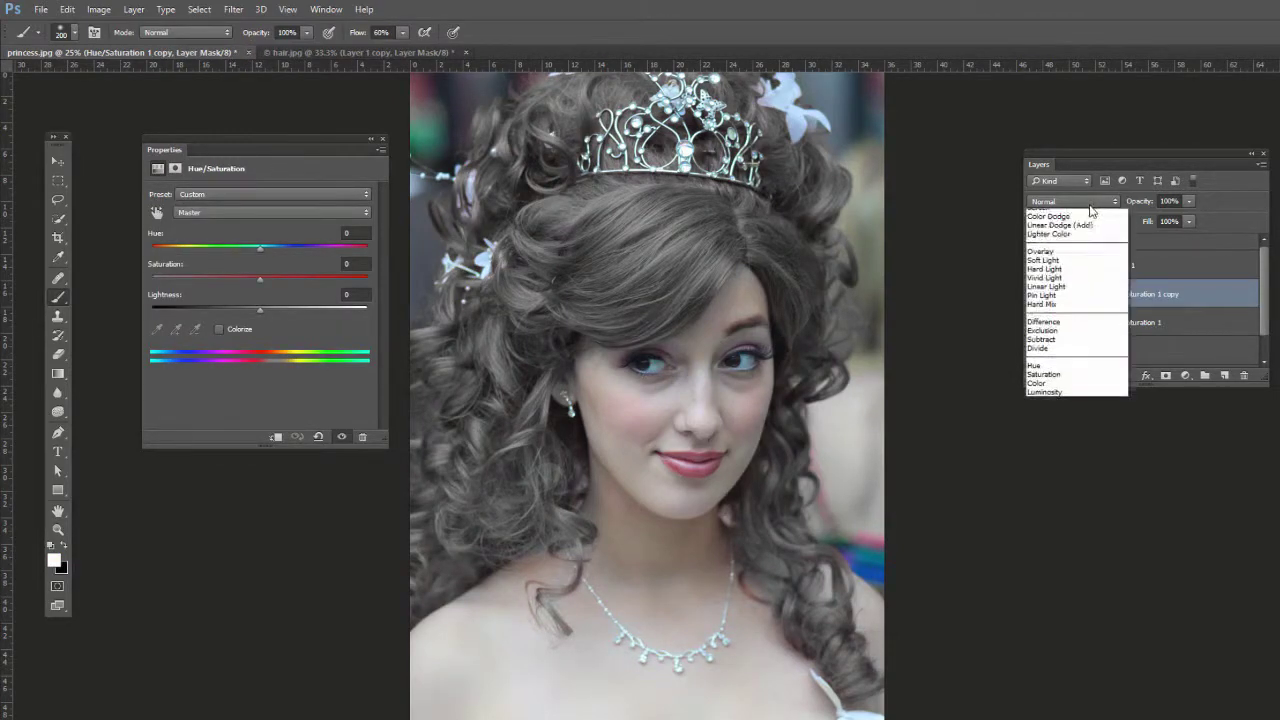
left_click(1060, 252)
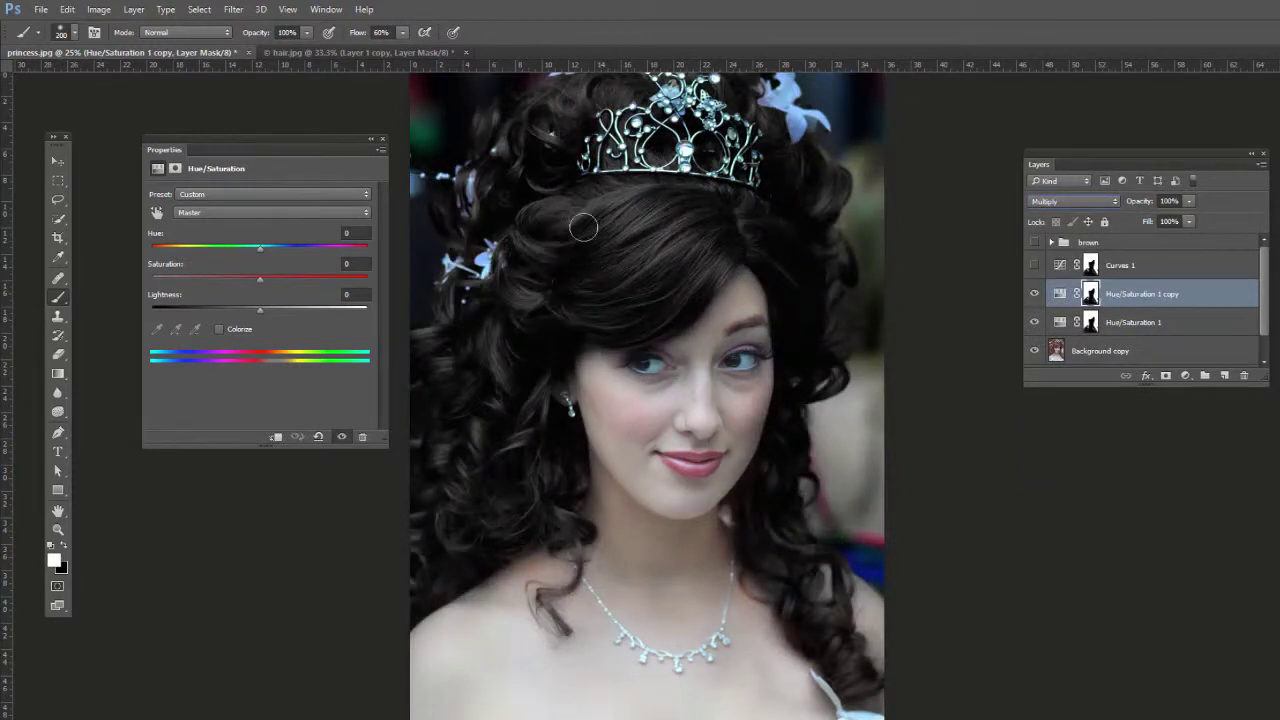
left_click_drag(1075, 298, 1047, 262)
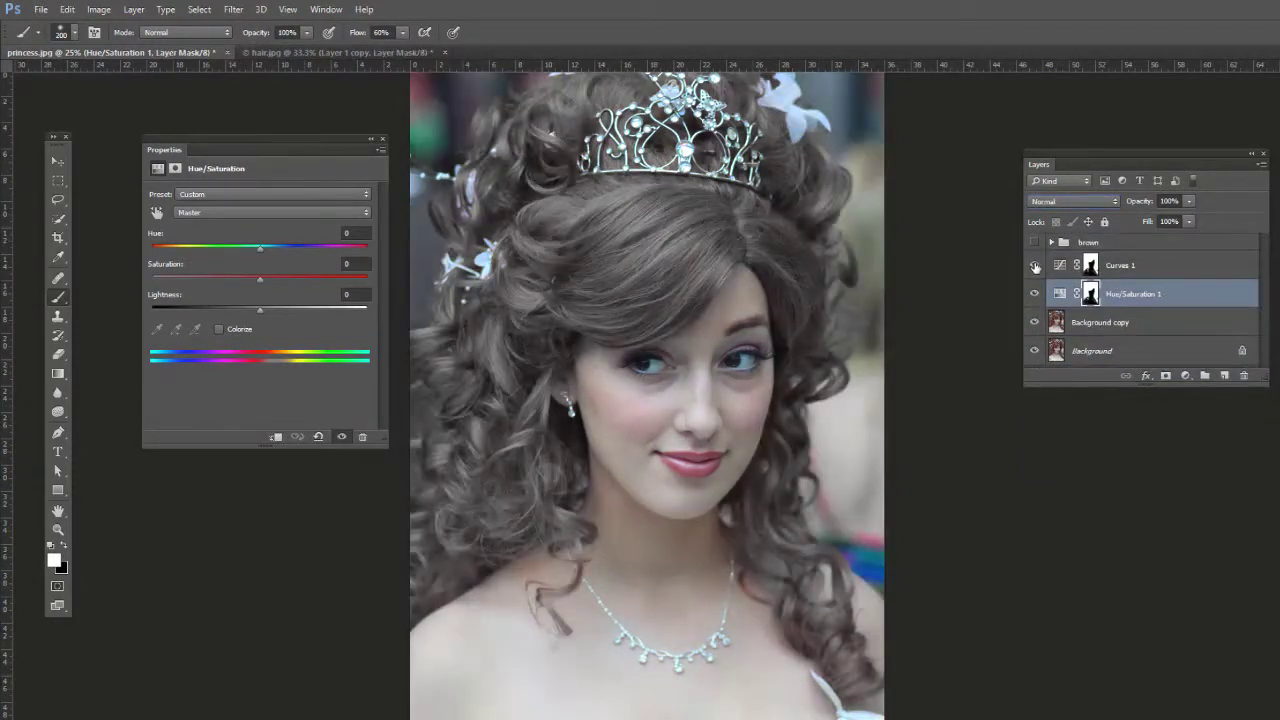
Step: Show Curves 1 and pull the midpoint of its RGB curve slightly lower to darken the hair
left_click(1035, 265)
left_click(1062, 268)
left_click(1090, 265)
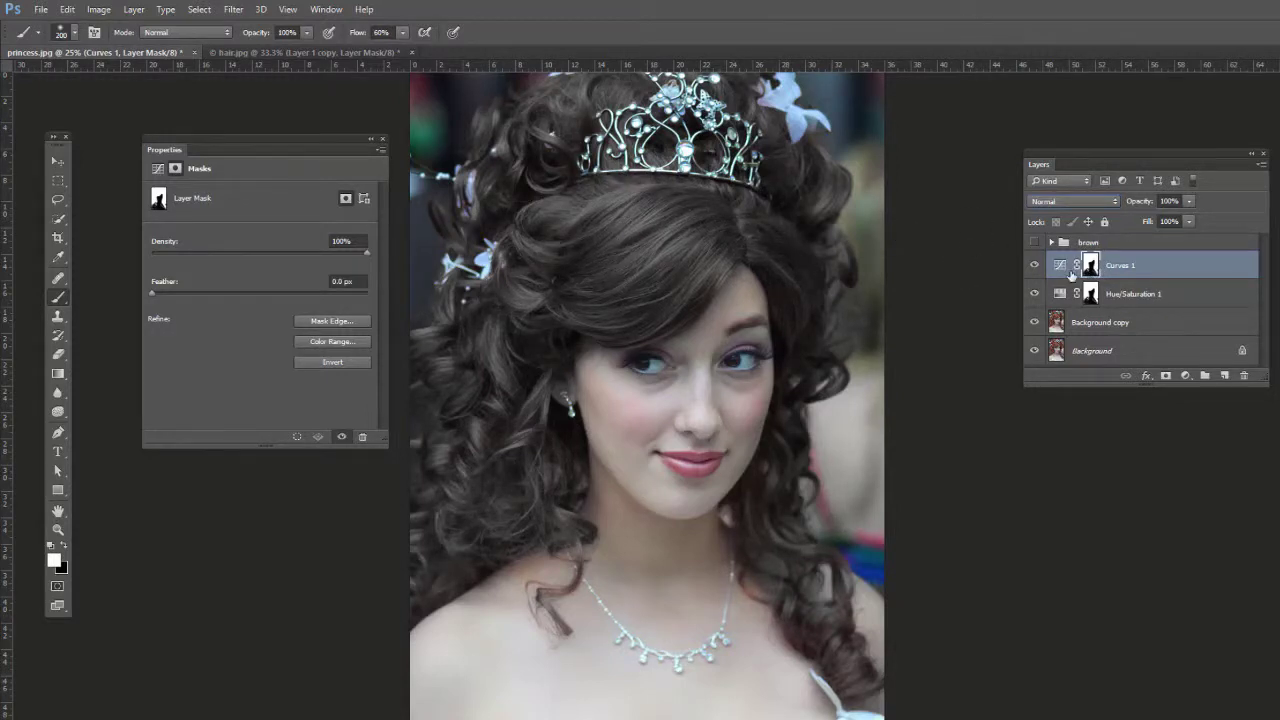
left_click(1060, 268)
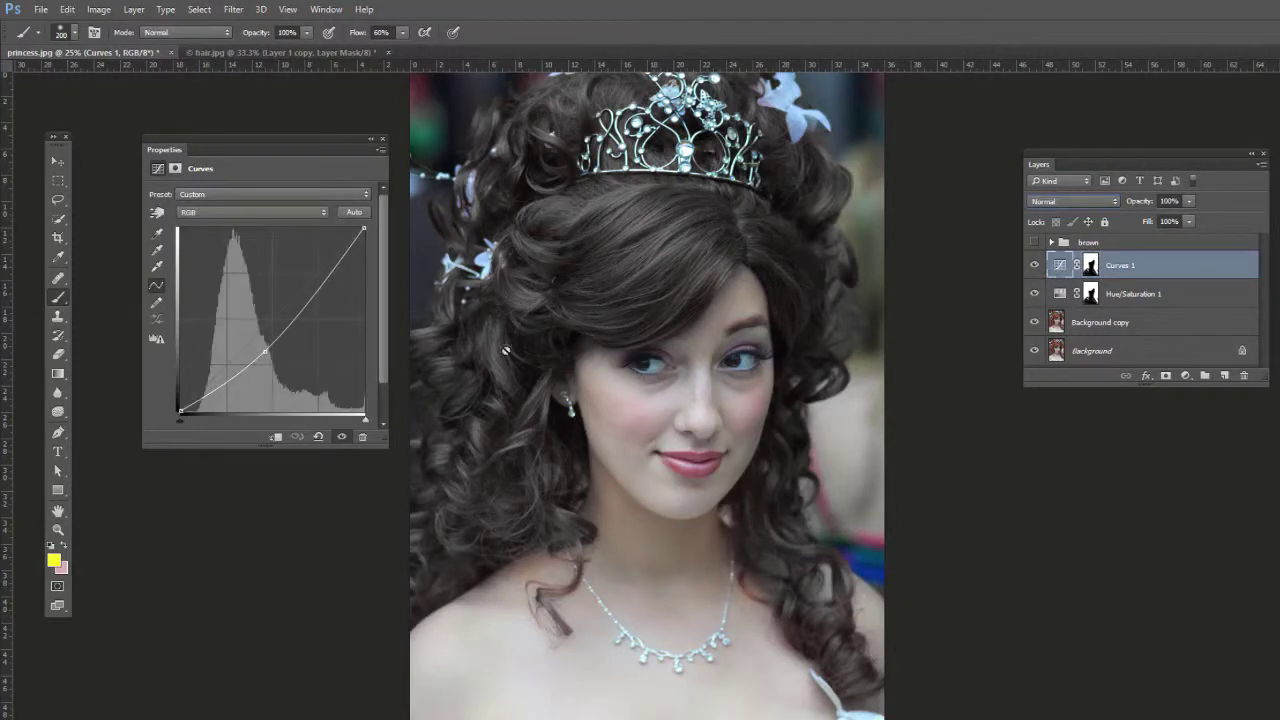
mouse_move(265, 355)
left_mouse_down()
mouse_move(279, 372)
mouse_move(268, 349)
left_mouse_up()
left_click_drag(268, 351, 261, 357)
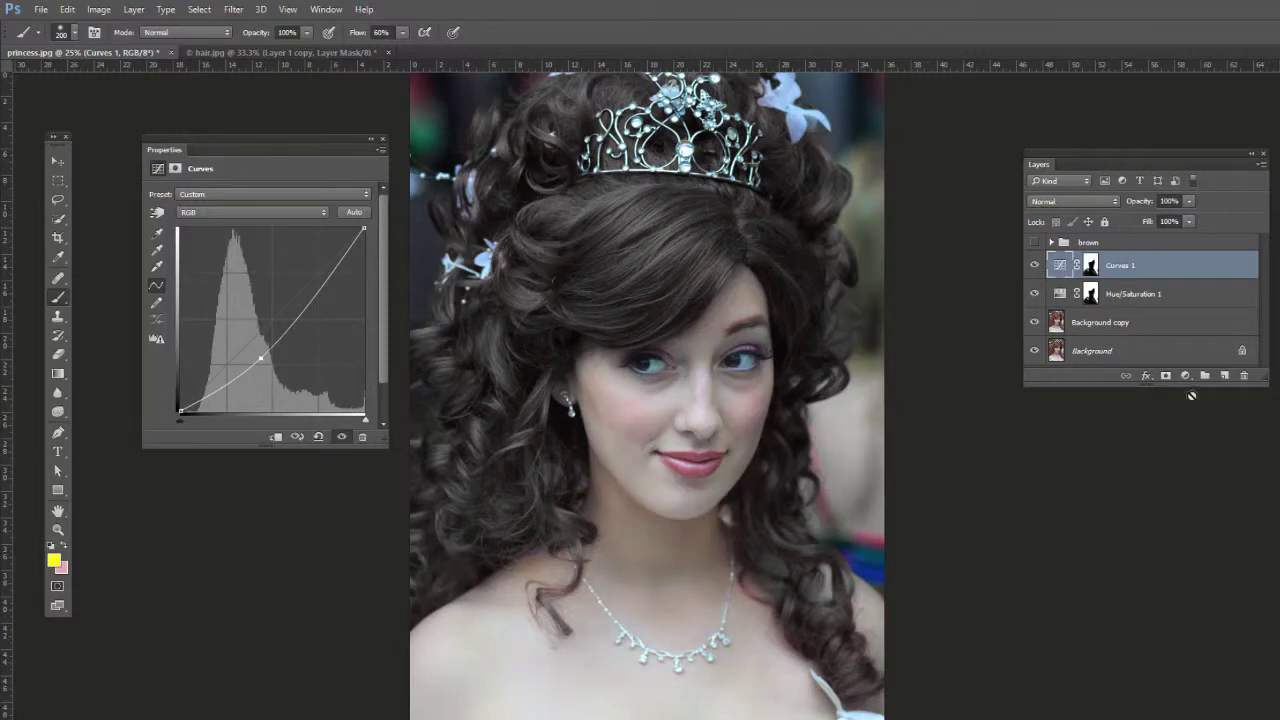
Step: Add a new layer above Curves 1 and set the foreground colour to white for the brush
left_click(1220, 376)
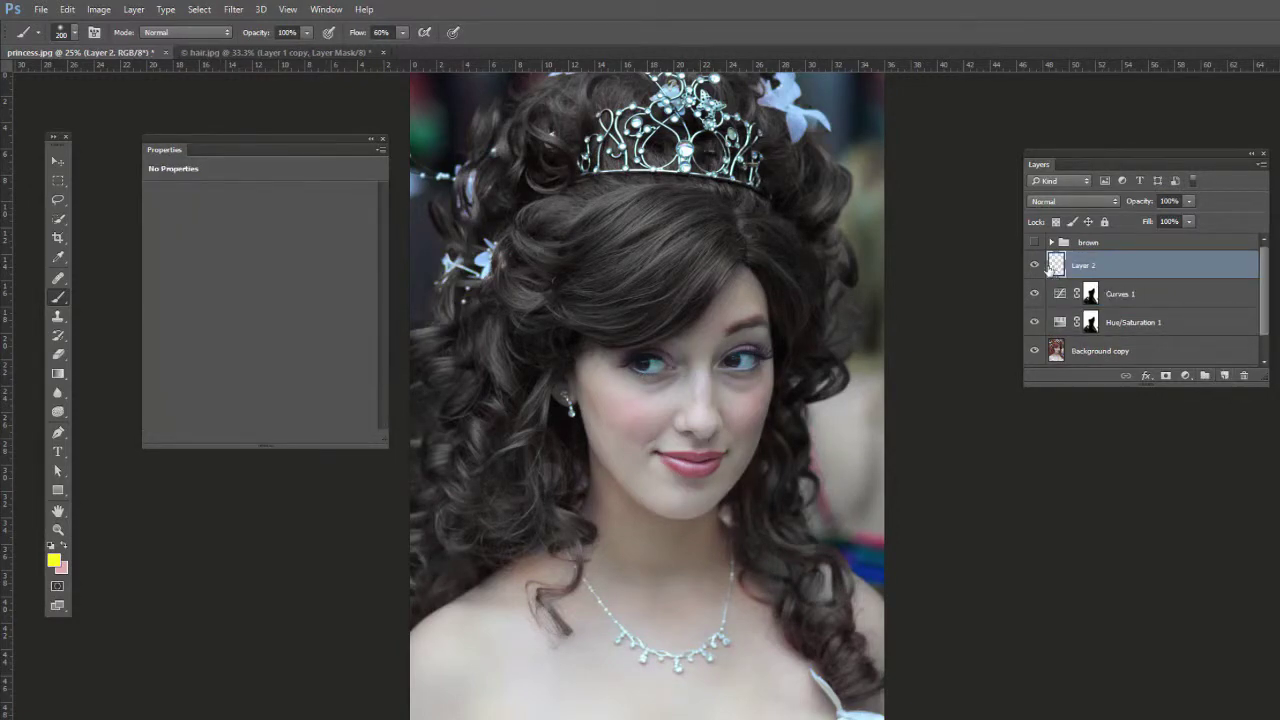
left_click(53, 560)
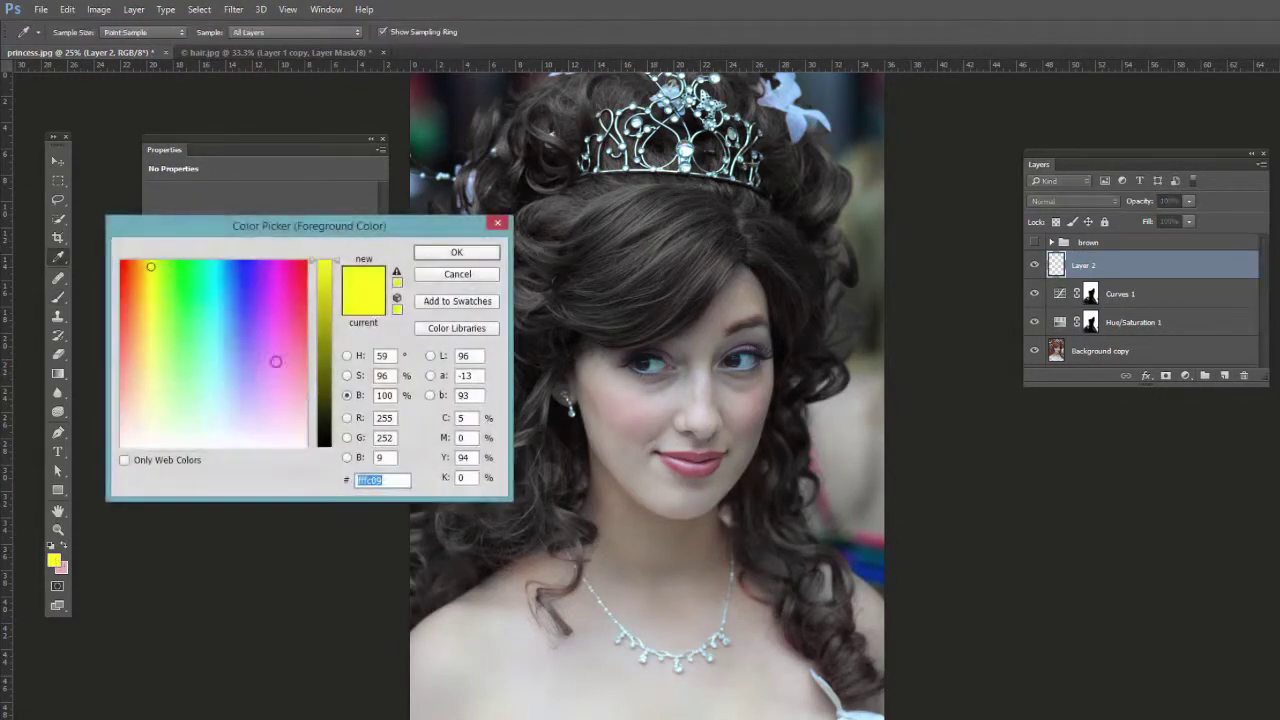
left_click(456, 252)
key("b")
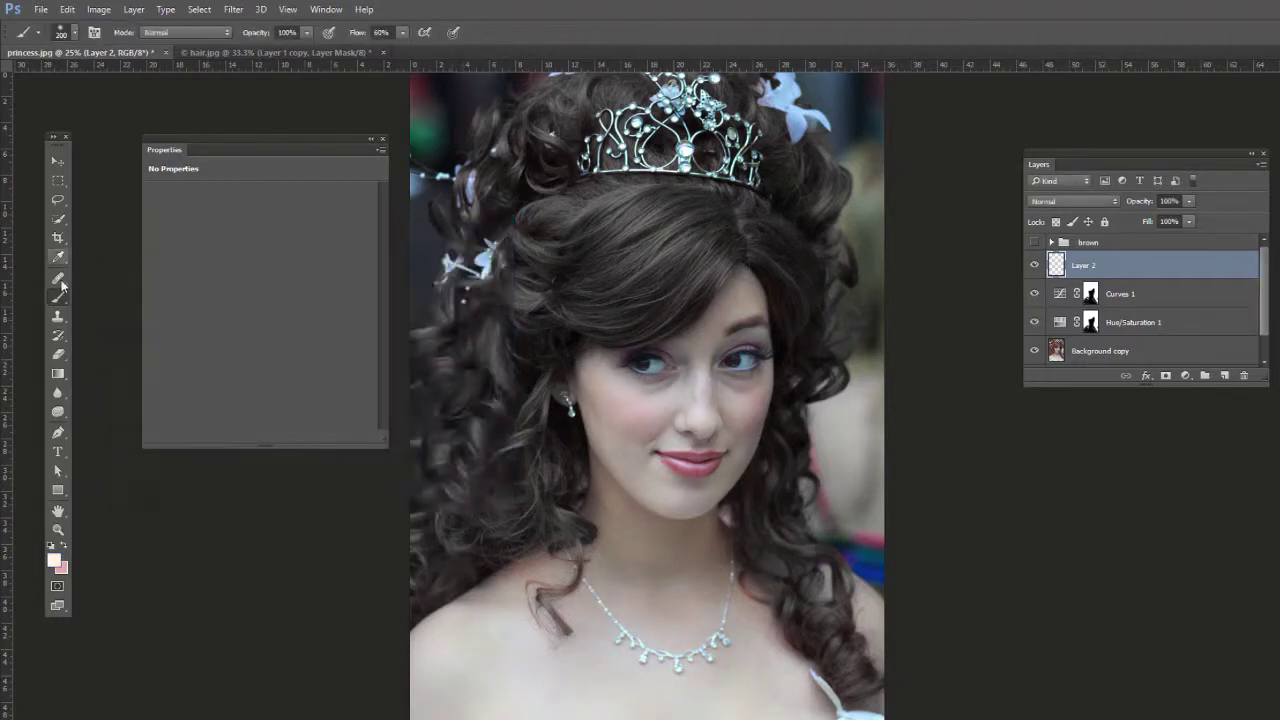
Step: Paint soft white highlight patches over the fringe, crown and side curls on Layer 2 with a 200 px brush
left_click(75, 32)
mouse_move(714, 240)
left_mouse_down()
mouse_move(661, 287)
mouse_move(615, 296)
mouse_move(677, 227)
mouse_move(611, 269)
mouse_move(578, 239)
mouse_move(585, 215)
mouse_move(556, 257)
mouse_move(531, 260)
mouse_move(533, 292)
mouse_move(463, 340)
mouse_move(489, 357)
mouse_move(459, 507)
mouse_move(527, 495)
left_mouse_up()
left_click_drag(776, 236, 795, 265)
left_click_drag(795, 210, 805, 190)
left_click_drag(535, 130, 520, 115)
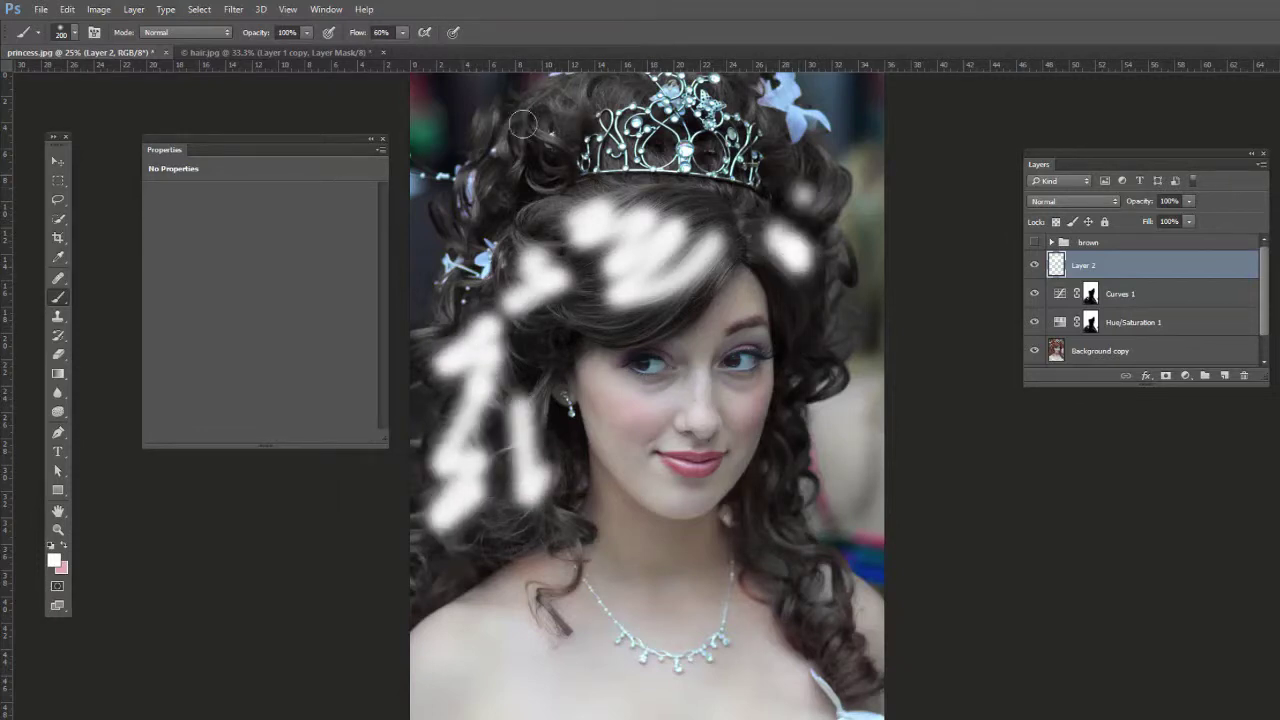
left_click_drag(800, 330, 840, 670)
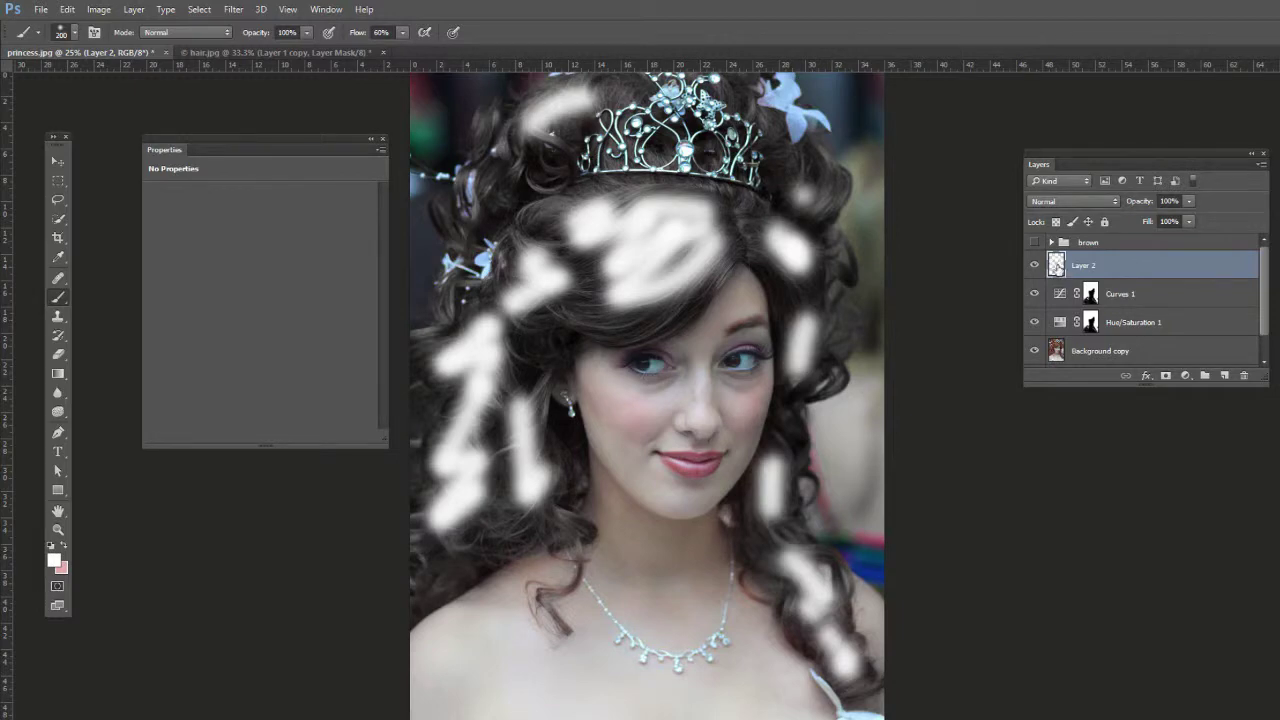
Step: Blend Layer 2 into the hair by splitting the Underlying Layer black slider of its Blend If range to 62 / 175
double_click(1057, 265)
left_click(1252, 245)
left_click(142, 10)
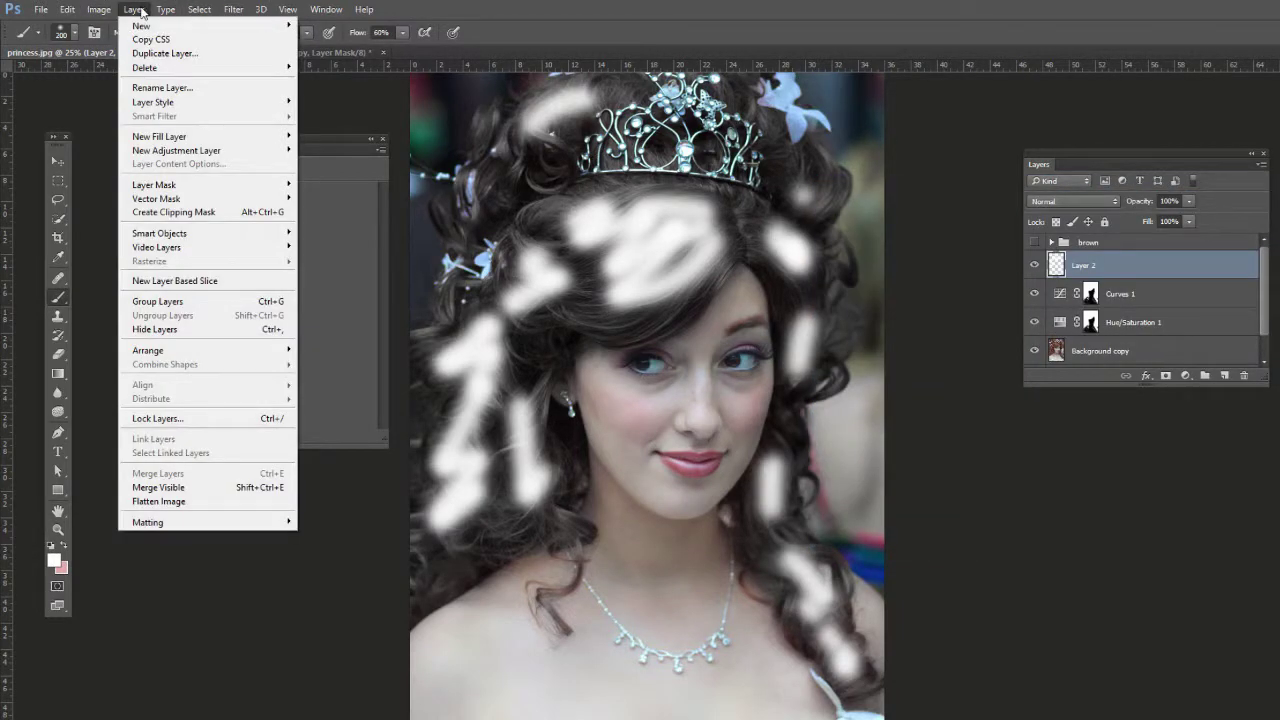
mouse_move(215, 106)
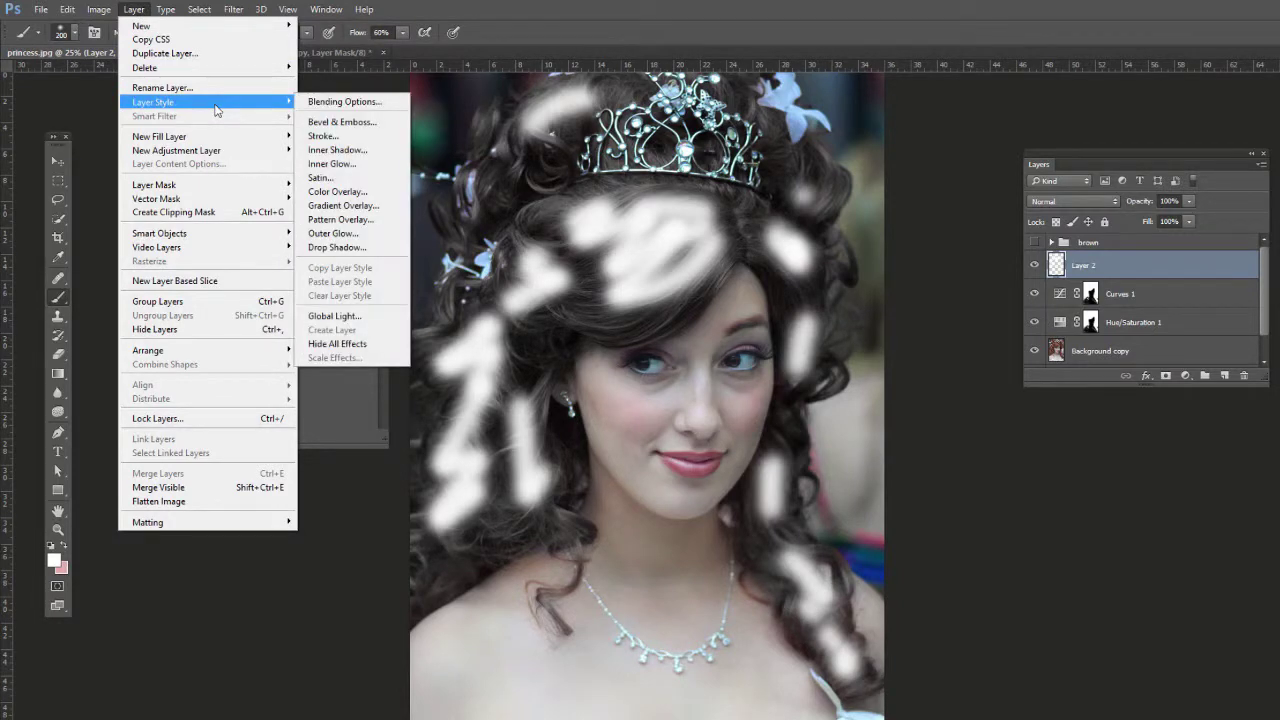
left_click(340, 101)
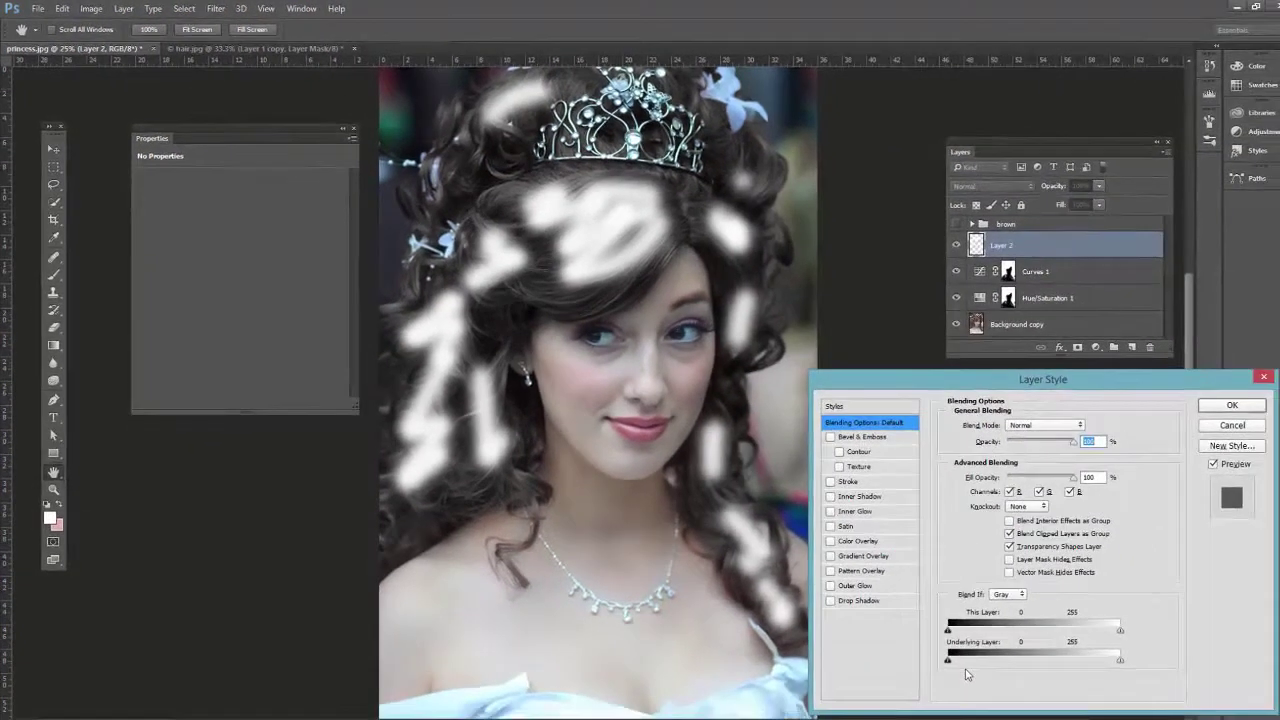
key("alt")
left_click_drag(952, 665, 1041, 669)
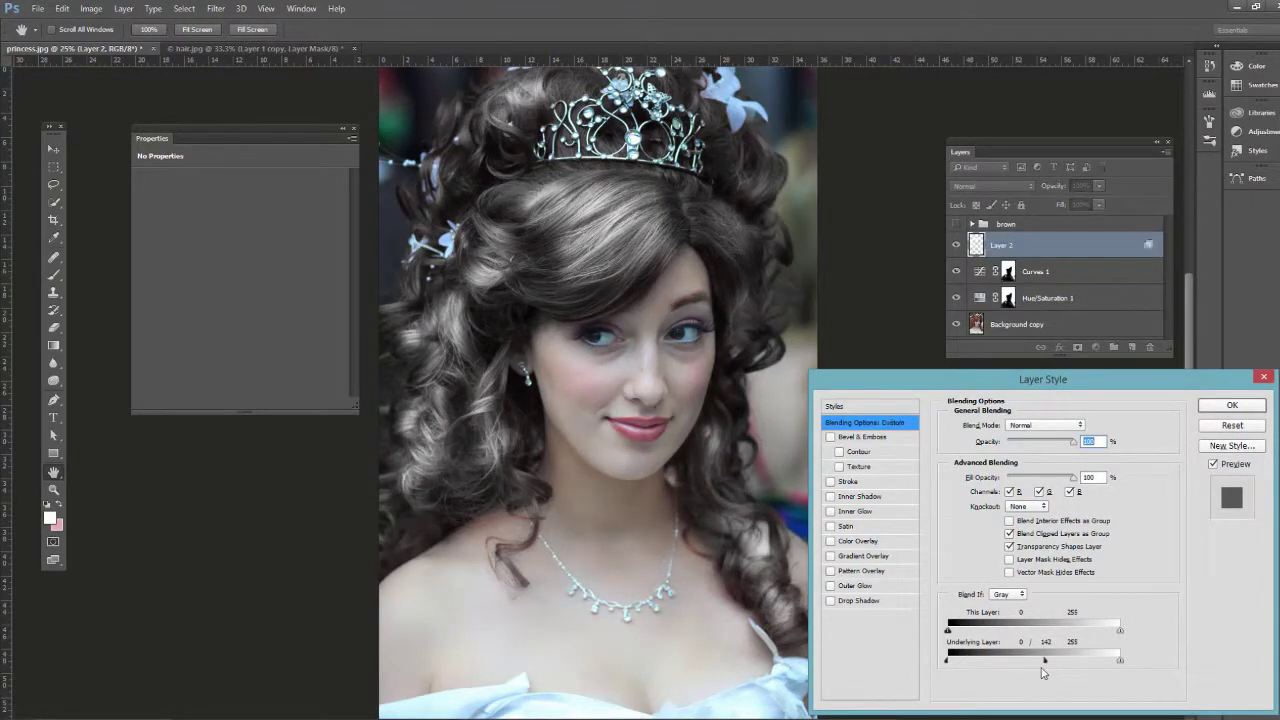
key("alt")
left_click_drag(952, 665, 1058, 666)
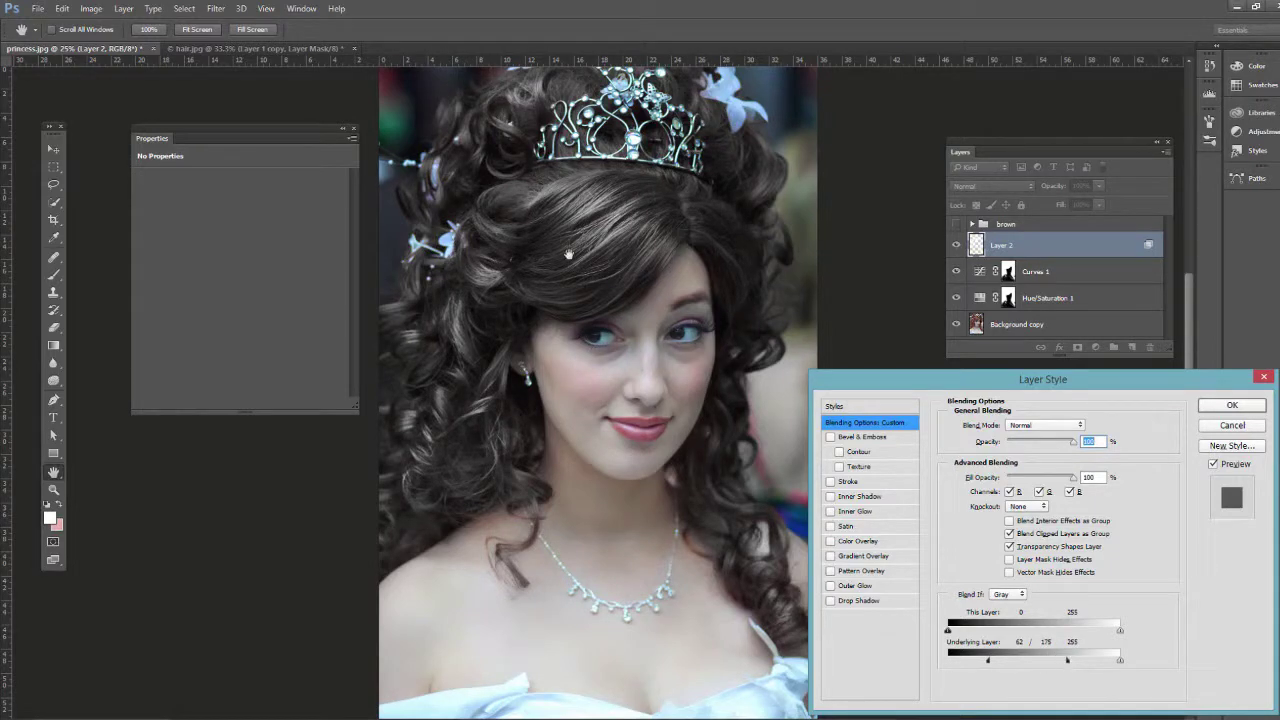
left_click(1218, 410)
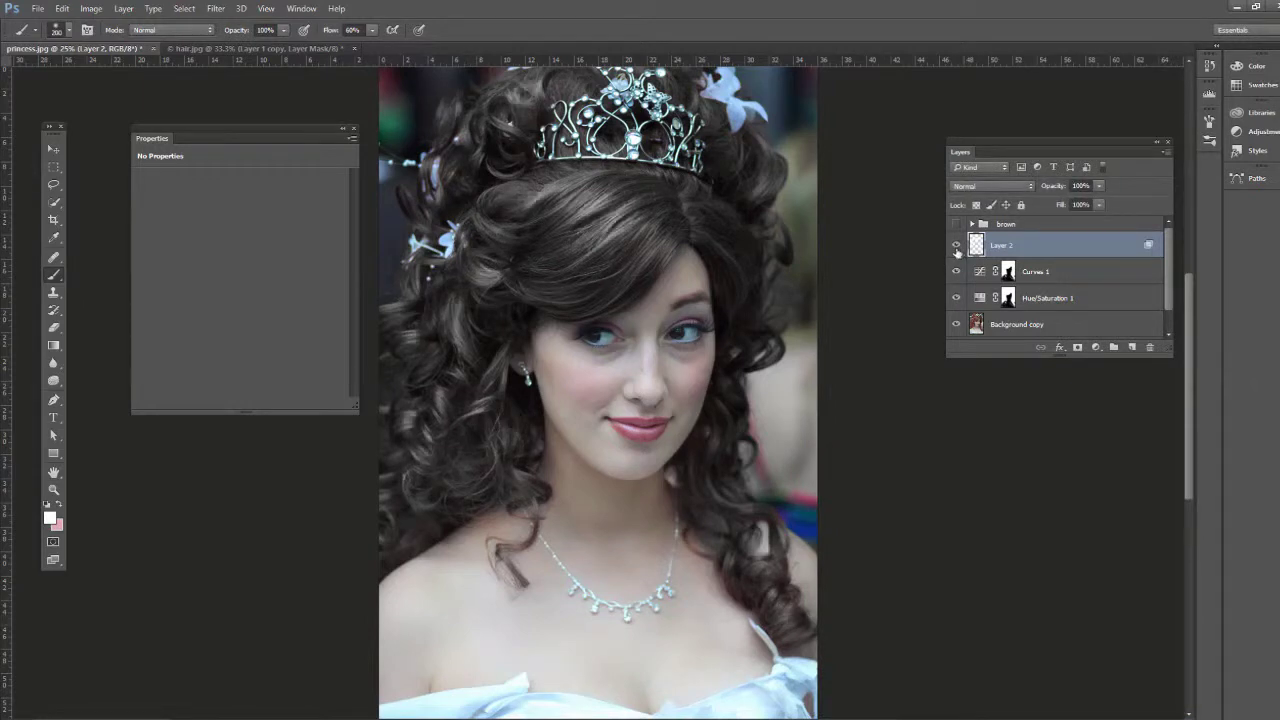
Step: Lower Layer 2's opacity to 59% and compare the hair with and without the highlights
left_click(1099, 187)
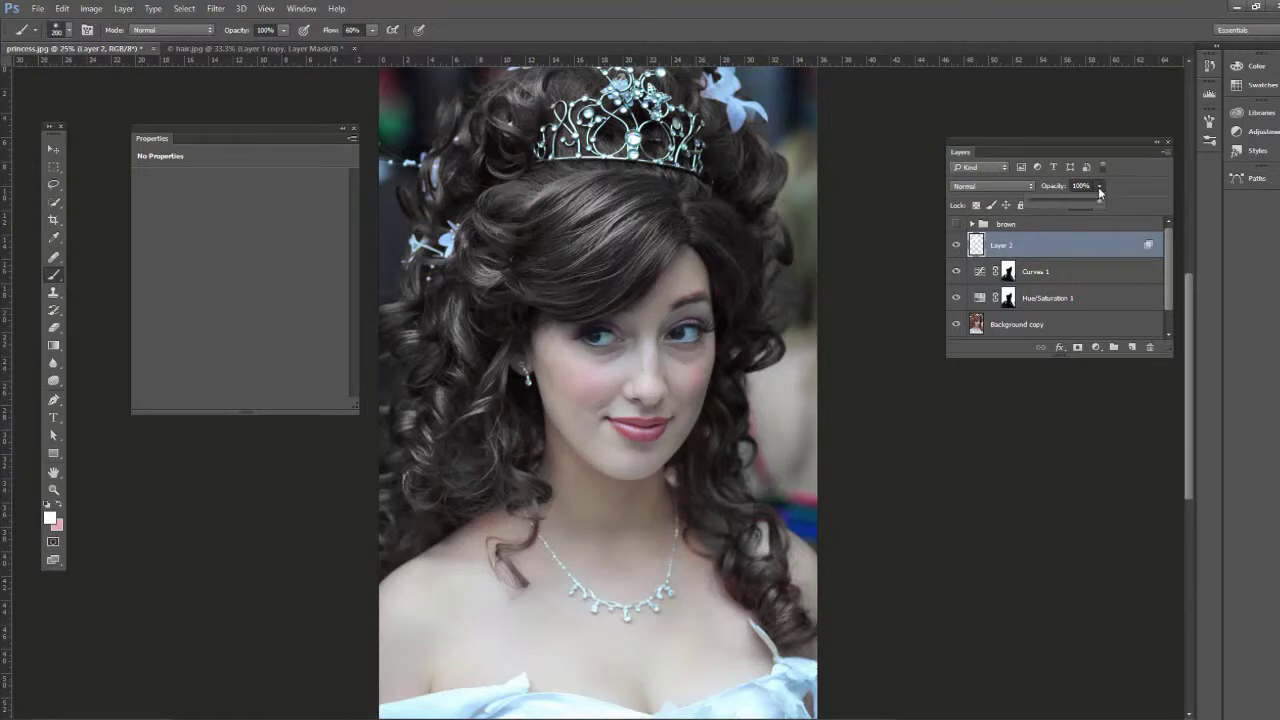
left_click_drag(1089, 203, 1068, 203)
left_click(956, 250)
left_click(956, 250)
left_click(956, 250)
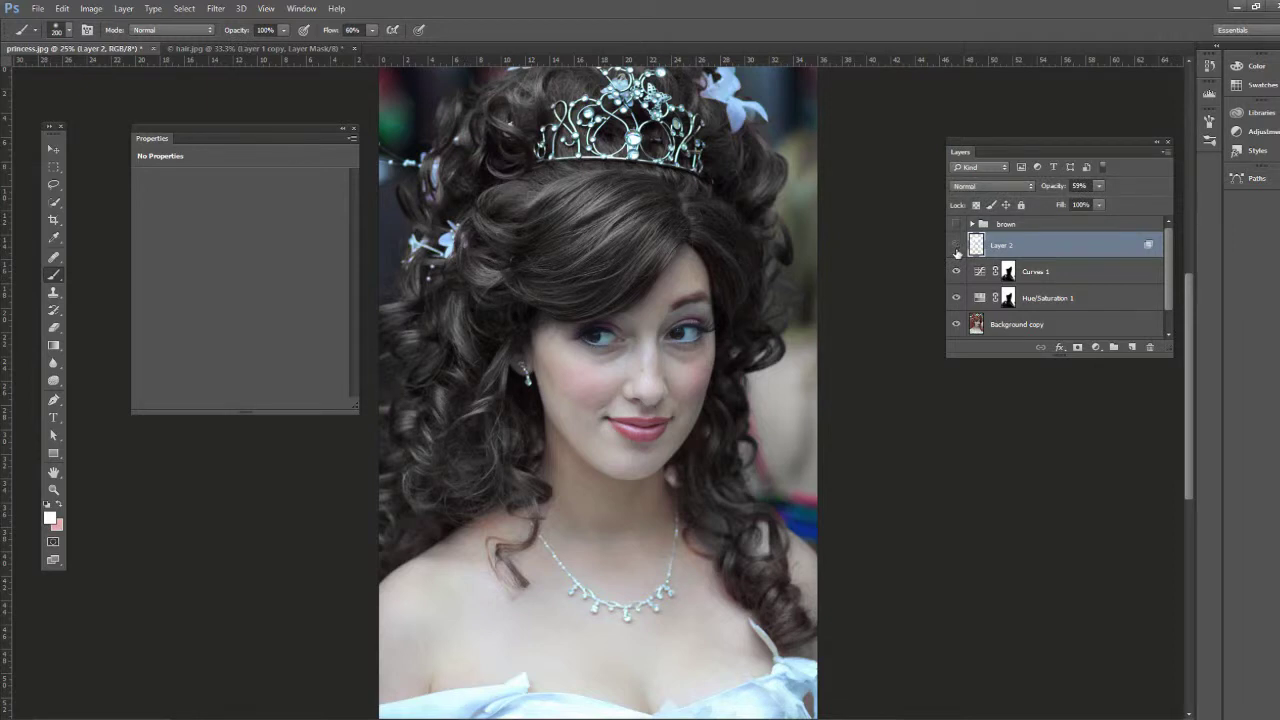
Step: Group Layer 2, Curves 1, Hue/Saturation 1 and Background copy as "black", and collapse the group
key("ctrl+g")
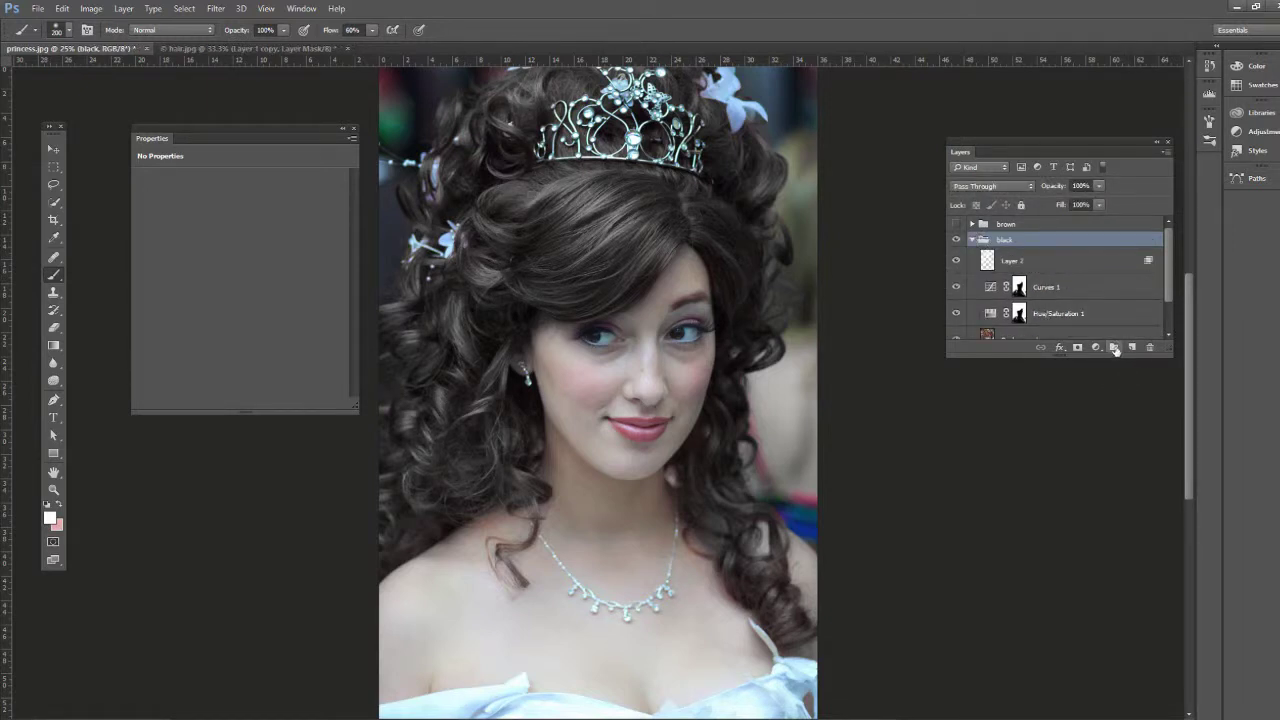
left_click(973, 240)
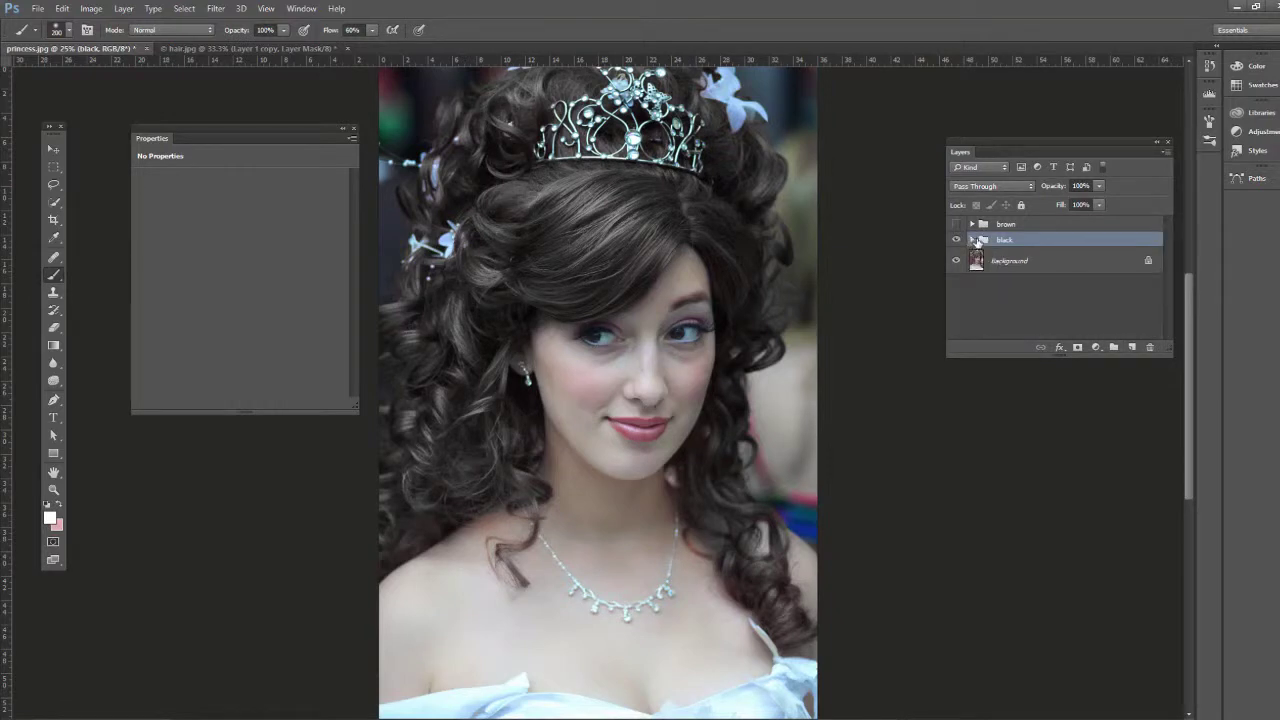
Step: Compare the brown and black hair groups with the original image, and leave both groups hidden
left_click(955, 224)
left_click(955, 225)
left_click(955, 224)
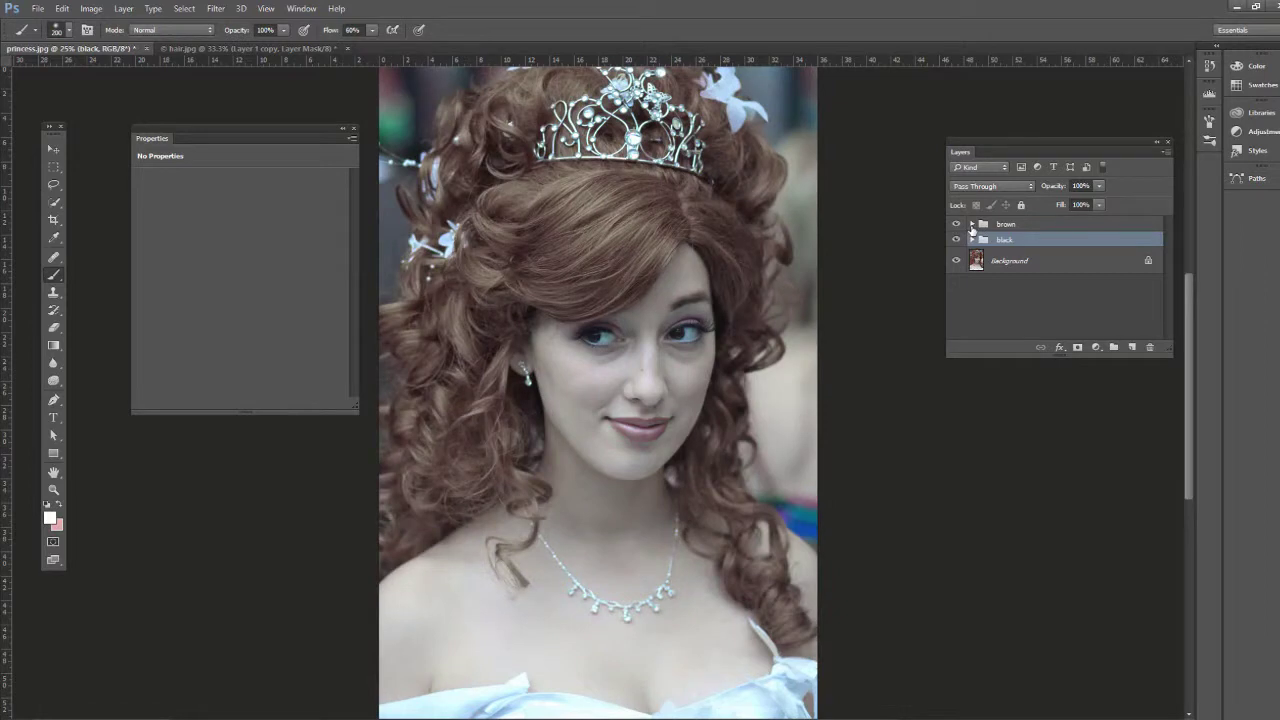
left_click(971, 224)
left_click(971, 224)
left_click(955, 224)
left_click(971, 240)
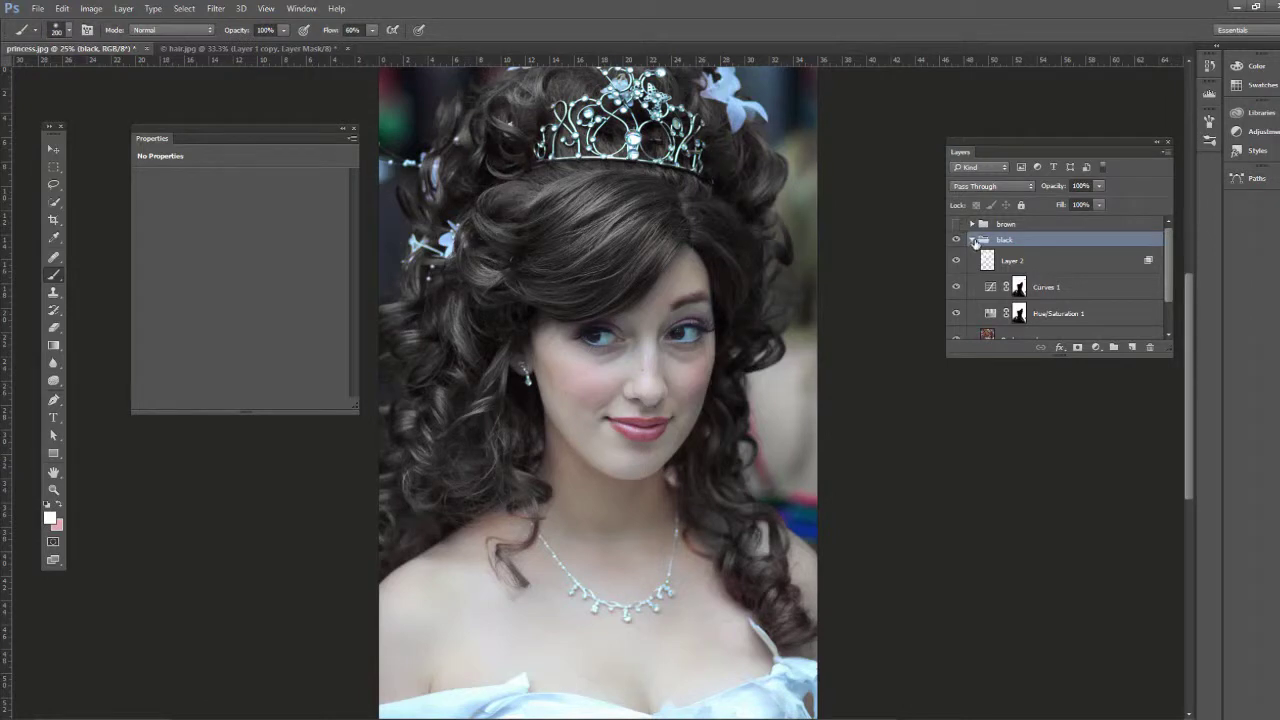
left_click(971, 240)
left_click(955, 240)
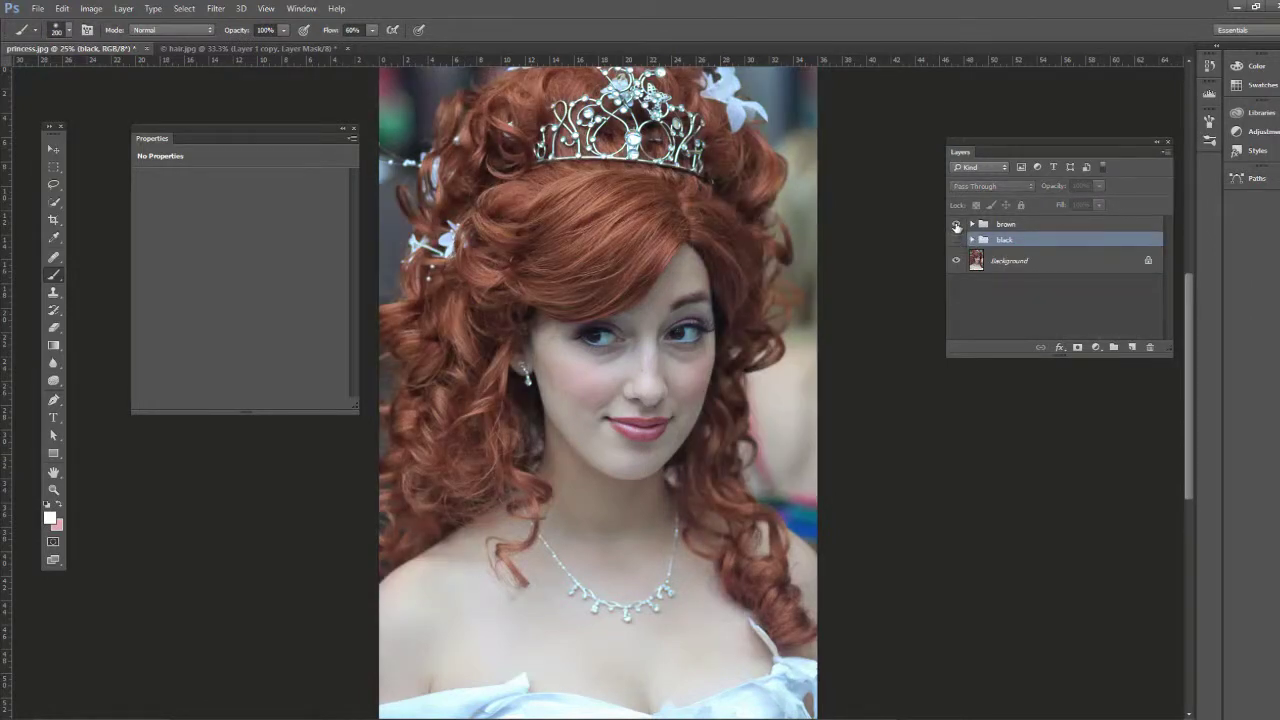
left_click(972, 224)
left_click(971, 224)
left_click(971, 224)
left_click(971, 224)
left_click(971, 224)
left_click(955, 224)
left_click(955, 240)
left_click(955, 240)
Step: Duplicate the Background layer and add a Selective Color adjustment above the copy
left_click(983, 262)
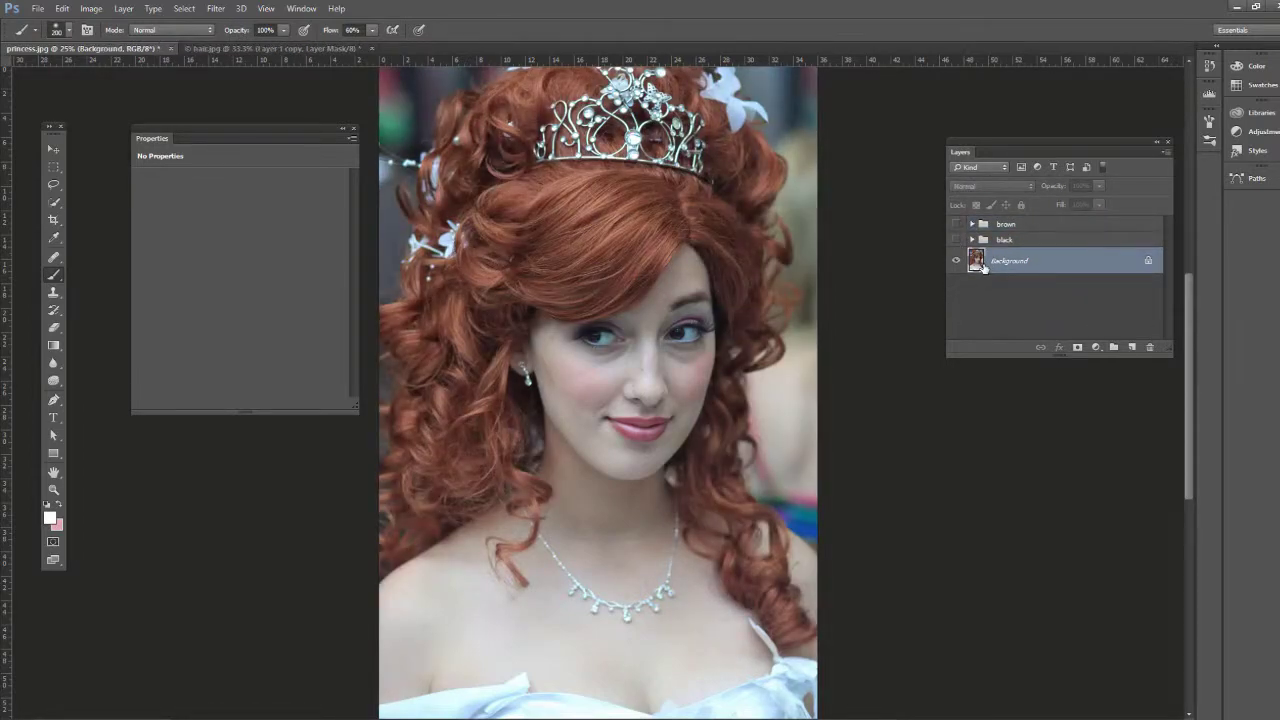
key("ctrl+j")
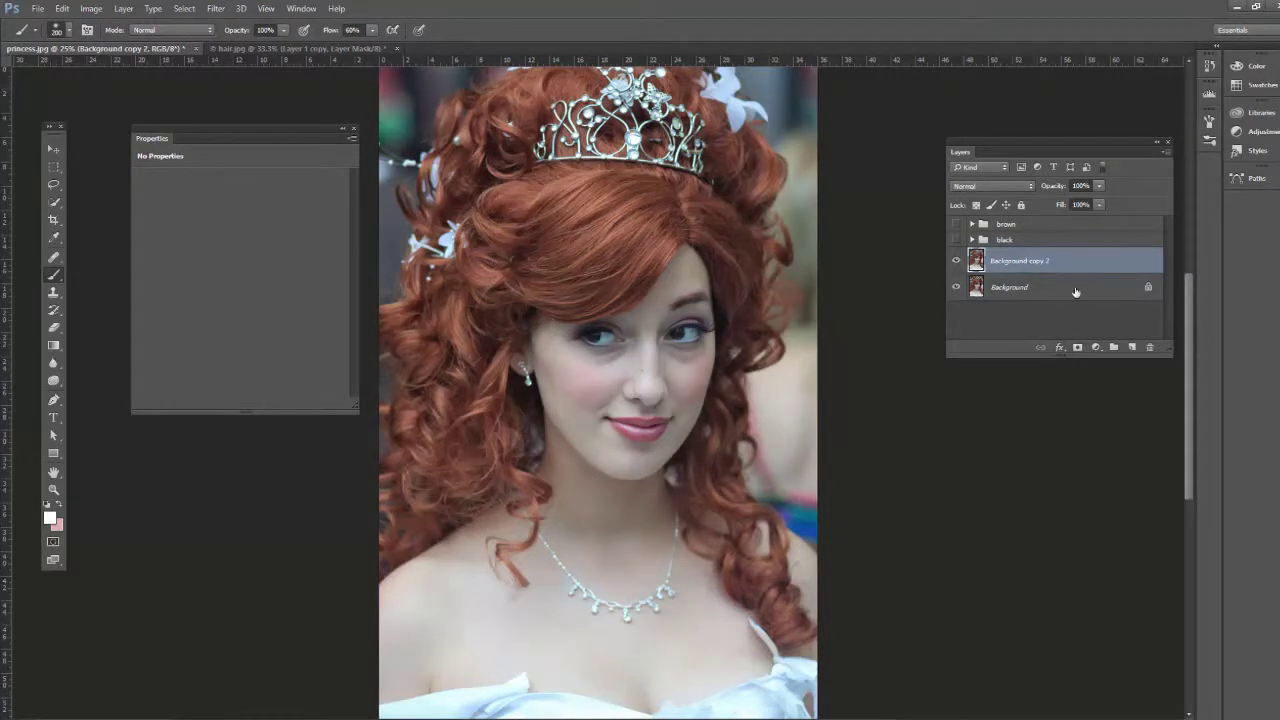
left_click(1096, 347)
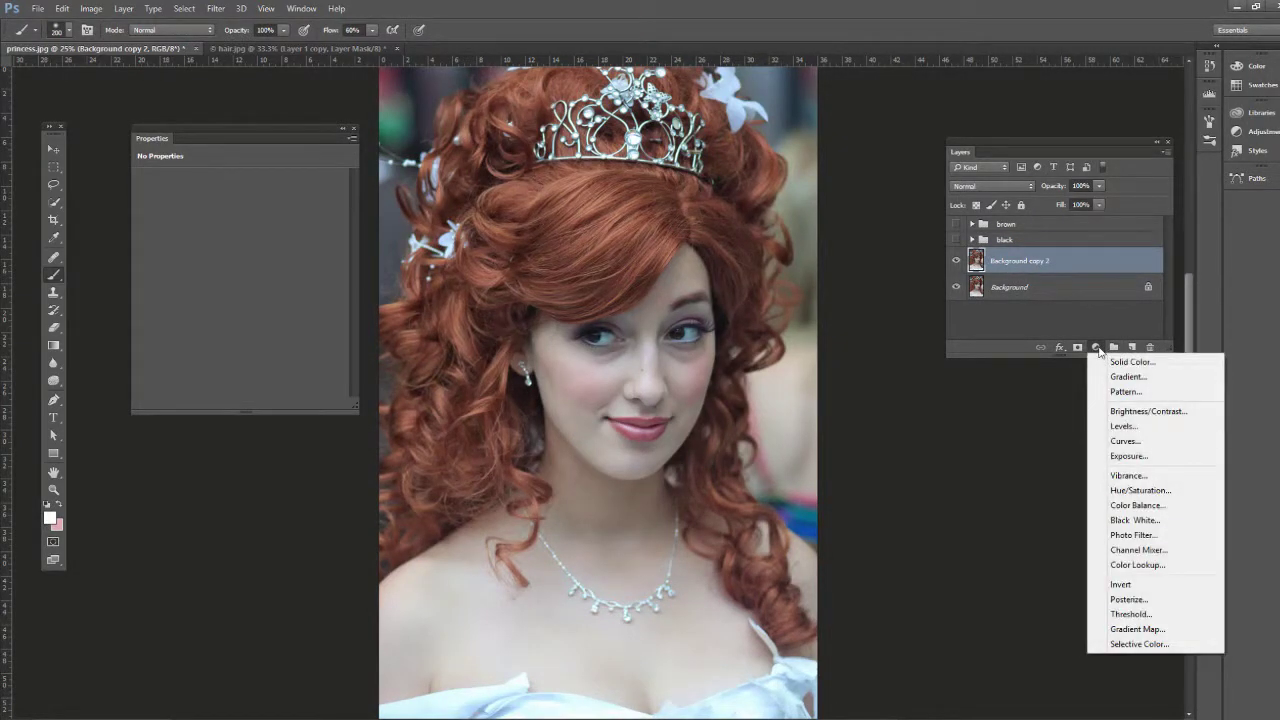
left_click(1145, 644)
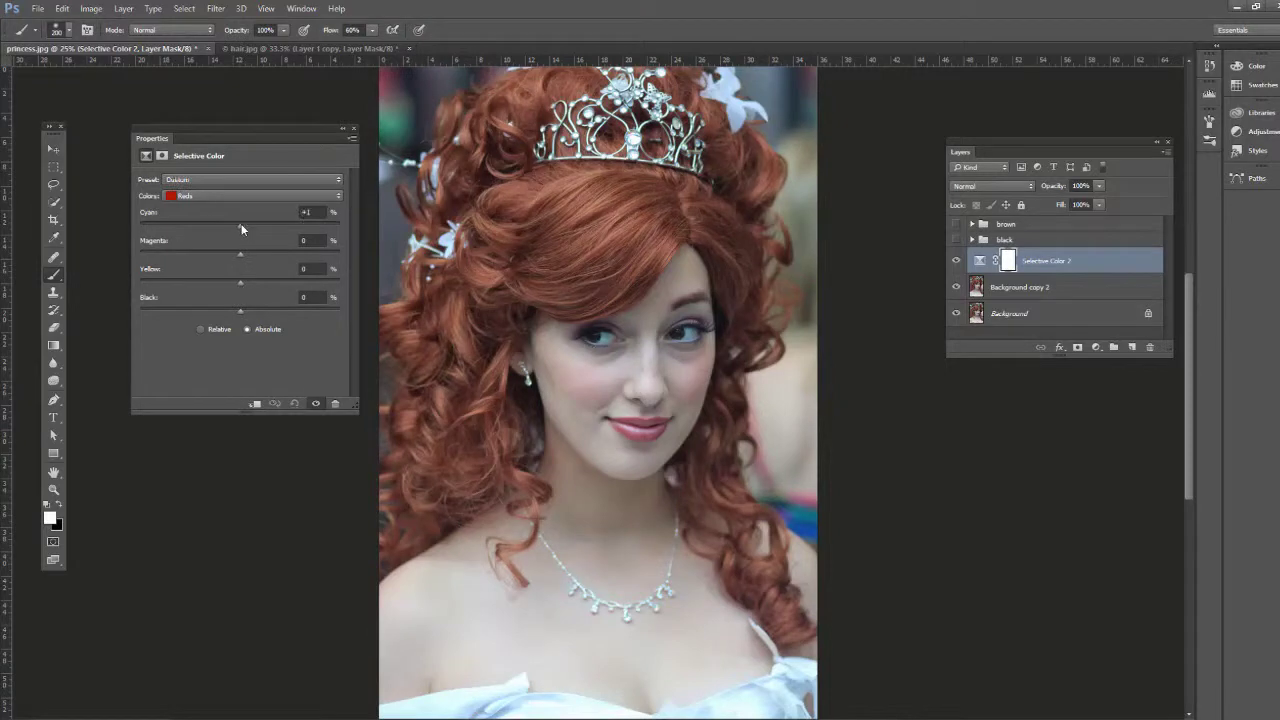
Step: Set the Selective Color Reds to Cyan +38, Magenta -34, Yellow +45 and Black -61
left_click_drag(270, 227, 272, 226)
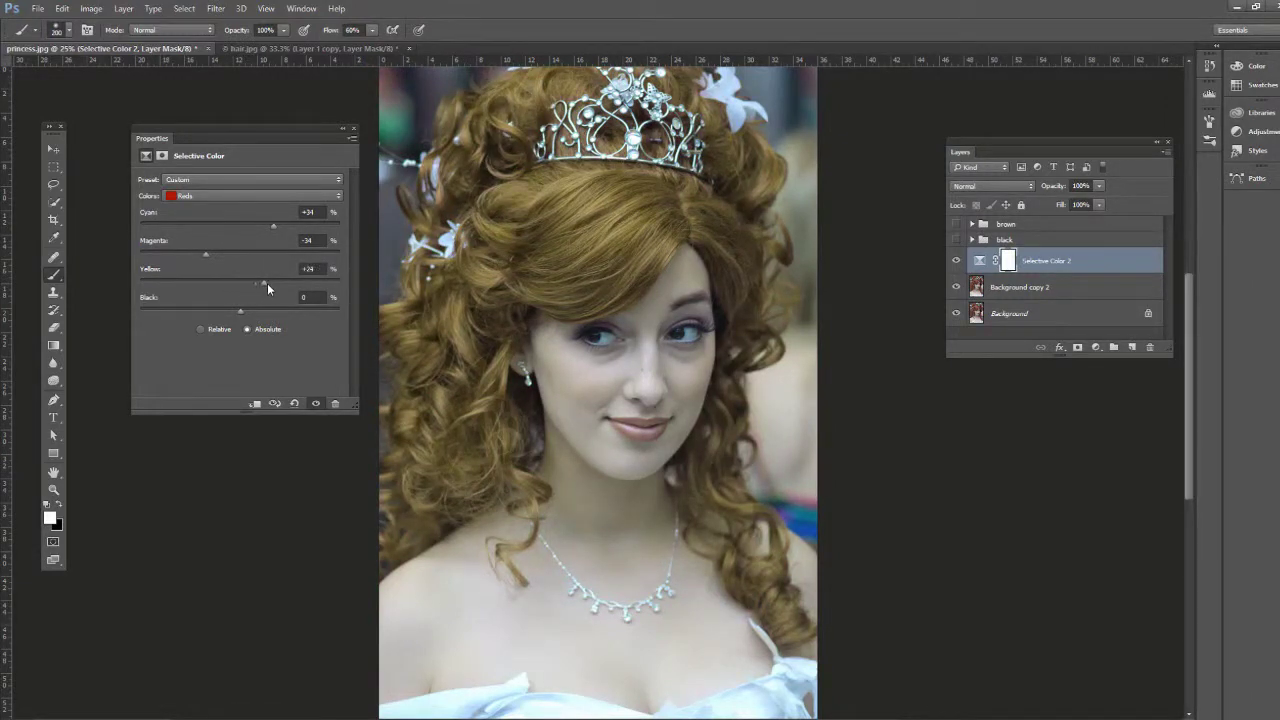
left_click_drag(278, 283, 203, 312)
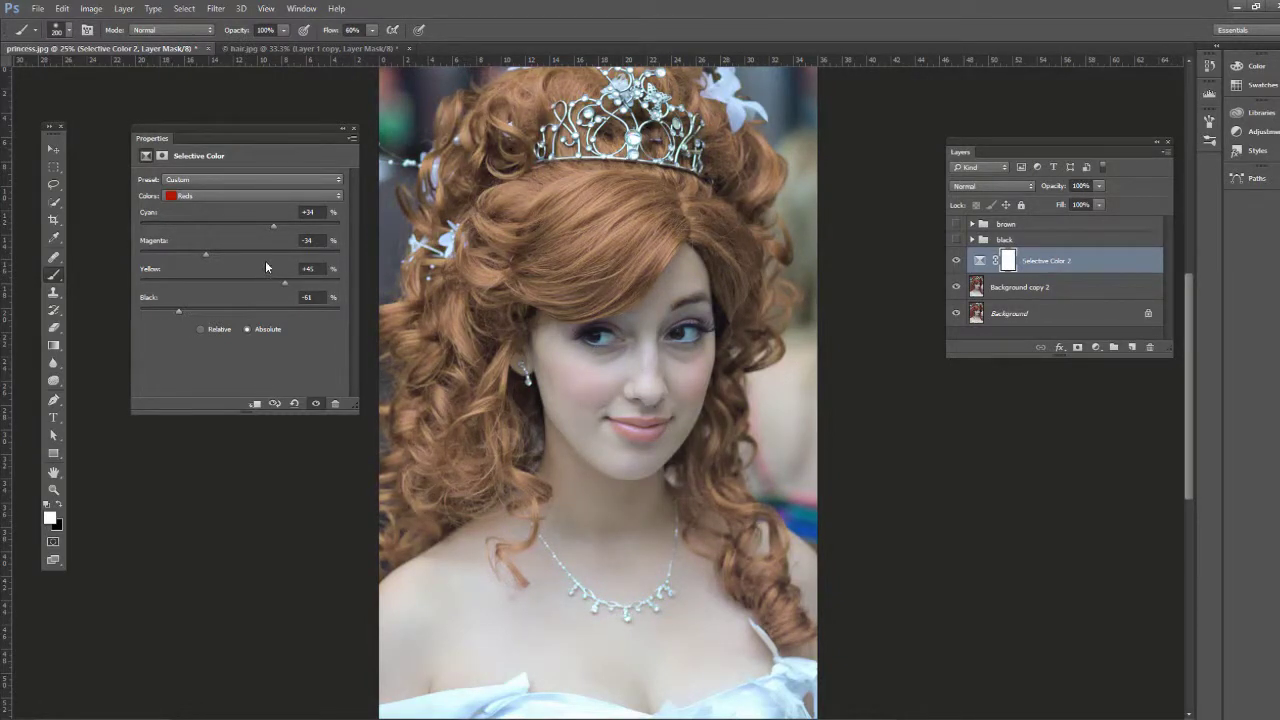
left_click_drag(273, 226, 278, 226)
Step: Duplicate Selective Color 2 and set the copy's blend mode to Screen to lighten the hair
key("ctrl+j")
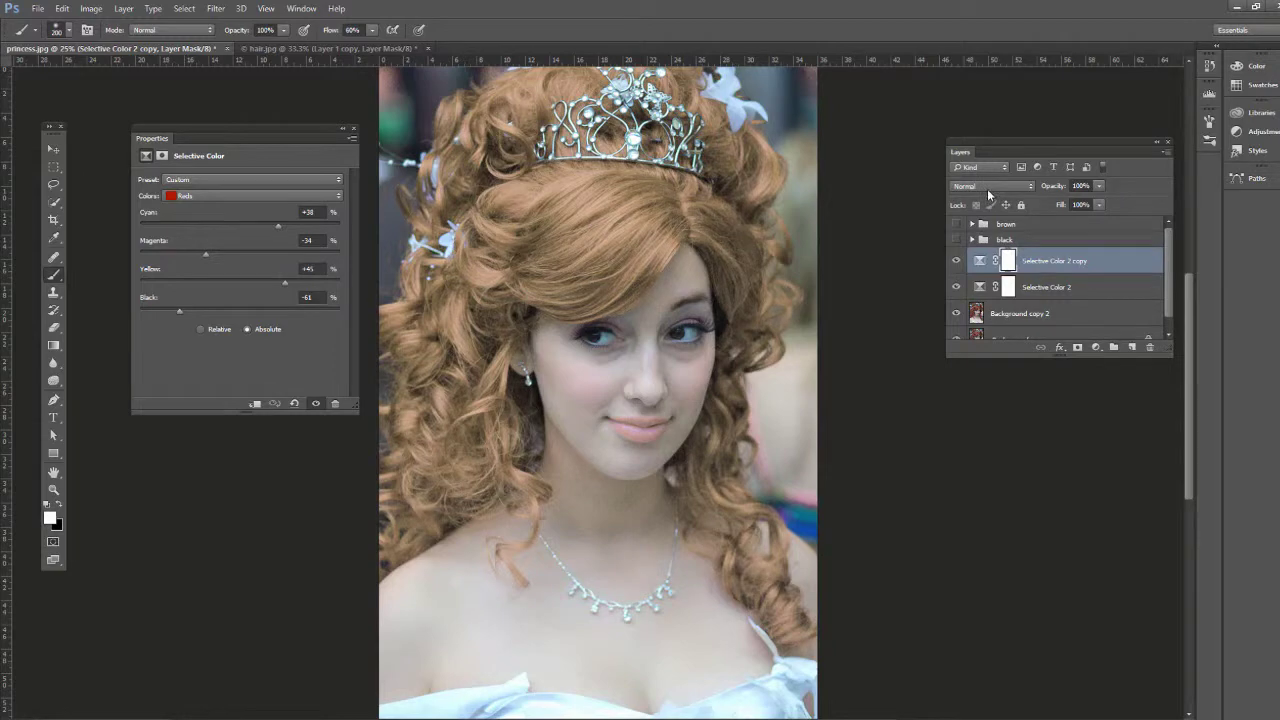
left_click(985, 185)
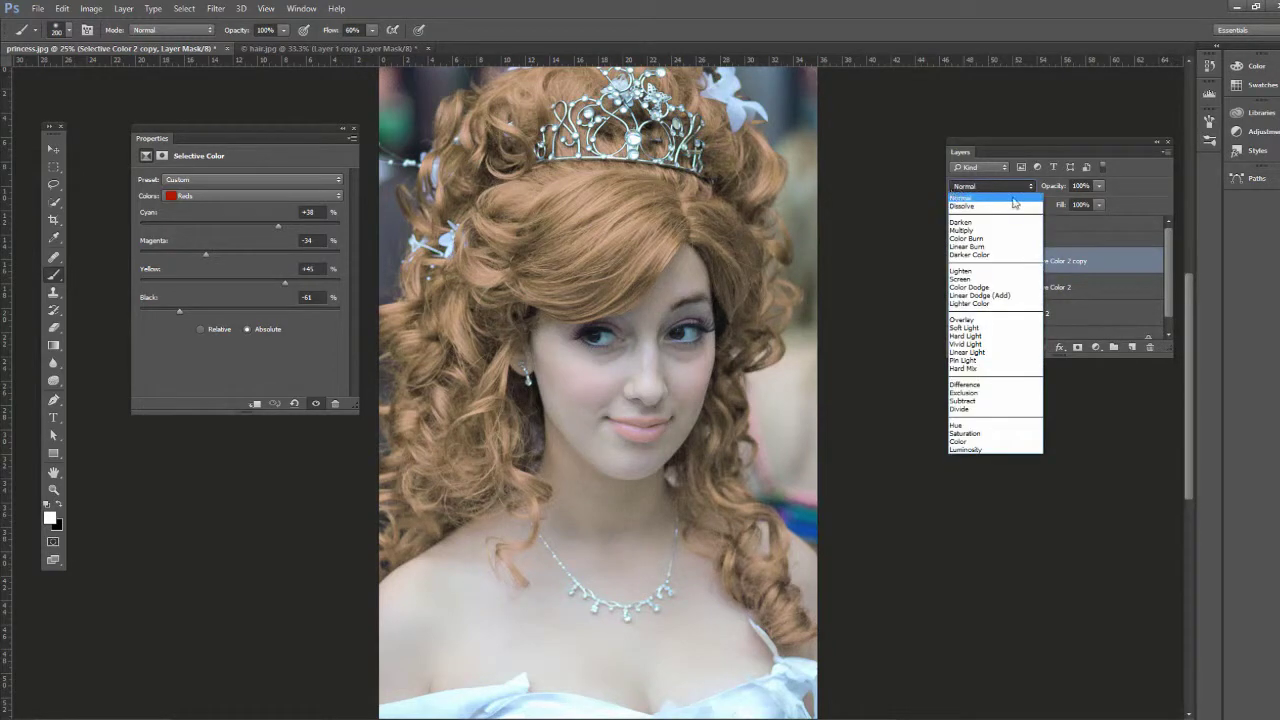
left_click(983, 279)
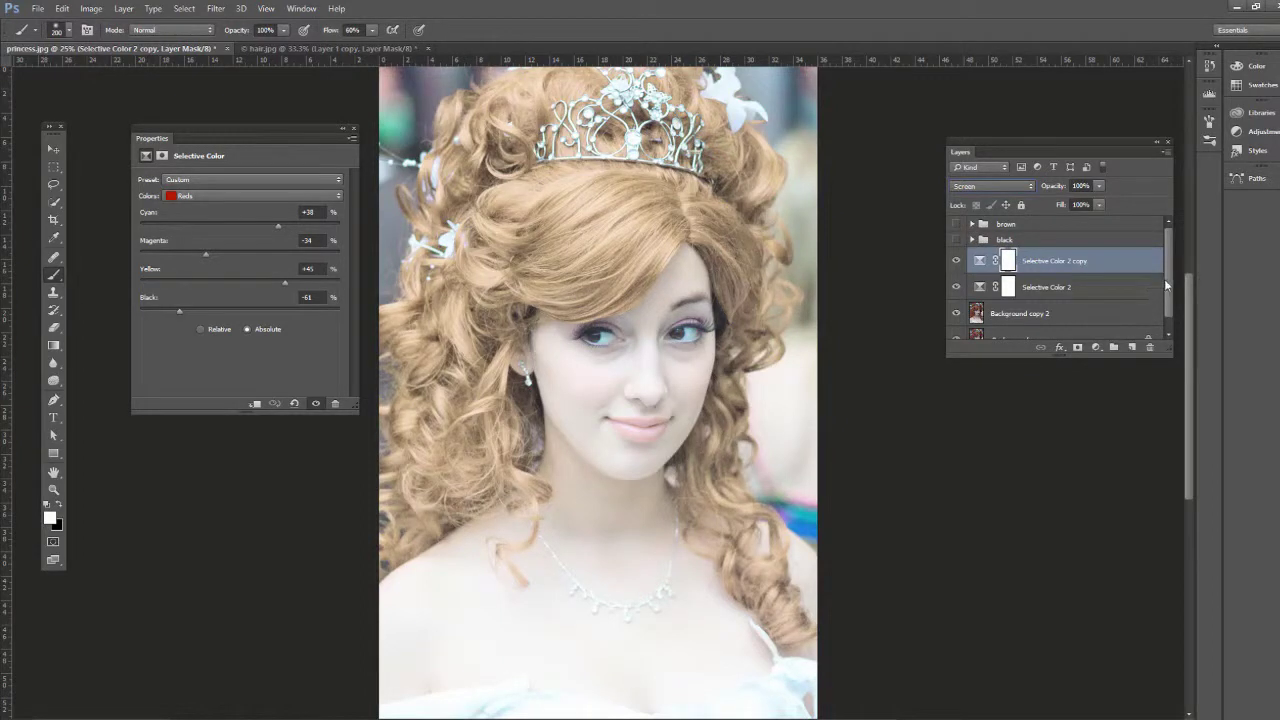
Step: Replace the mask of Selective Color 2 copy with the hair mask moved from the black group's Hue/Saturation 1 layer
scroll(1166, 285, "down", 1)
scroll(1175, 262, "up", 1)
left_click(973, 241)
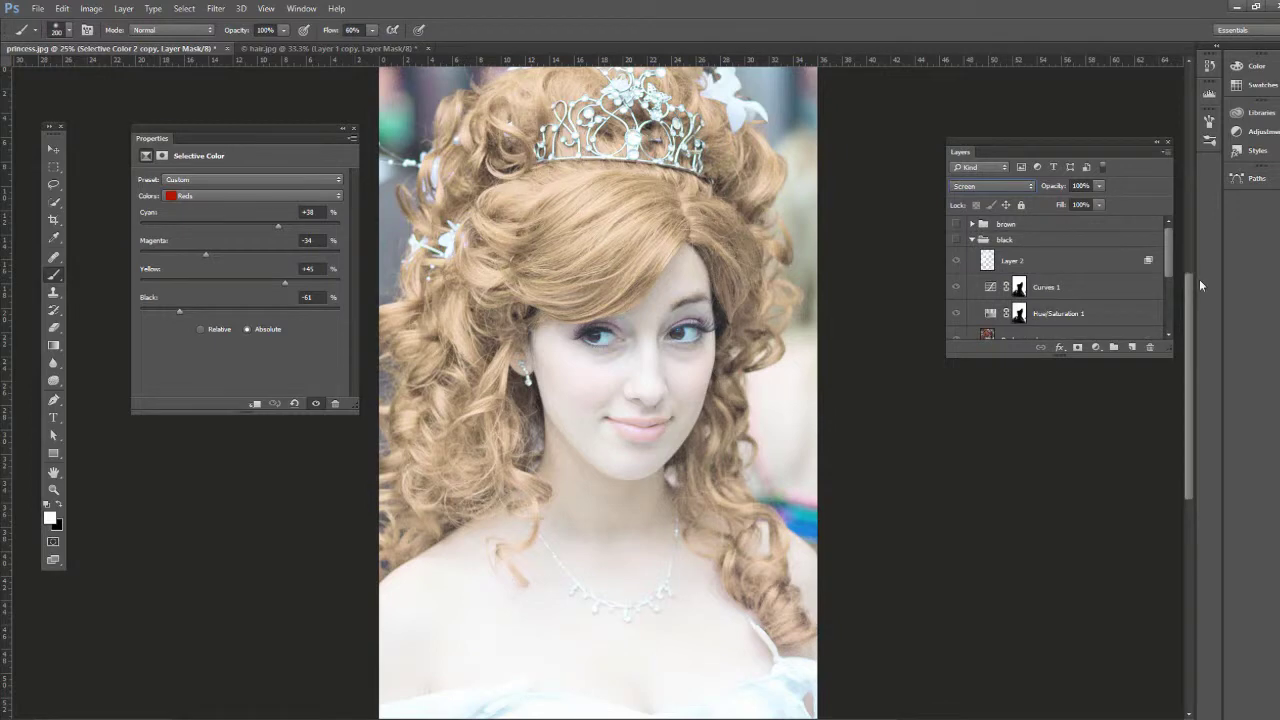
scroll(1170, 268, "down", 2)
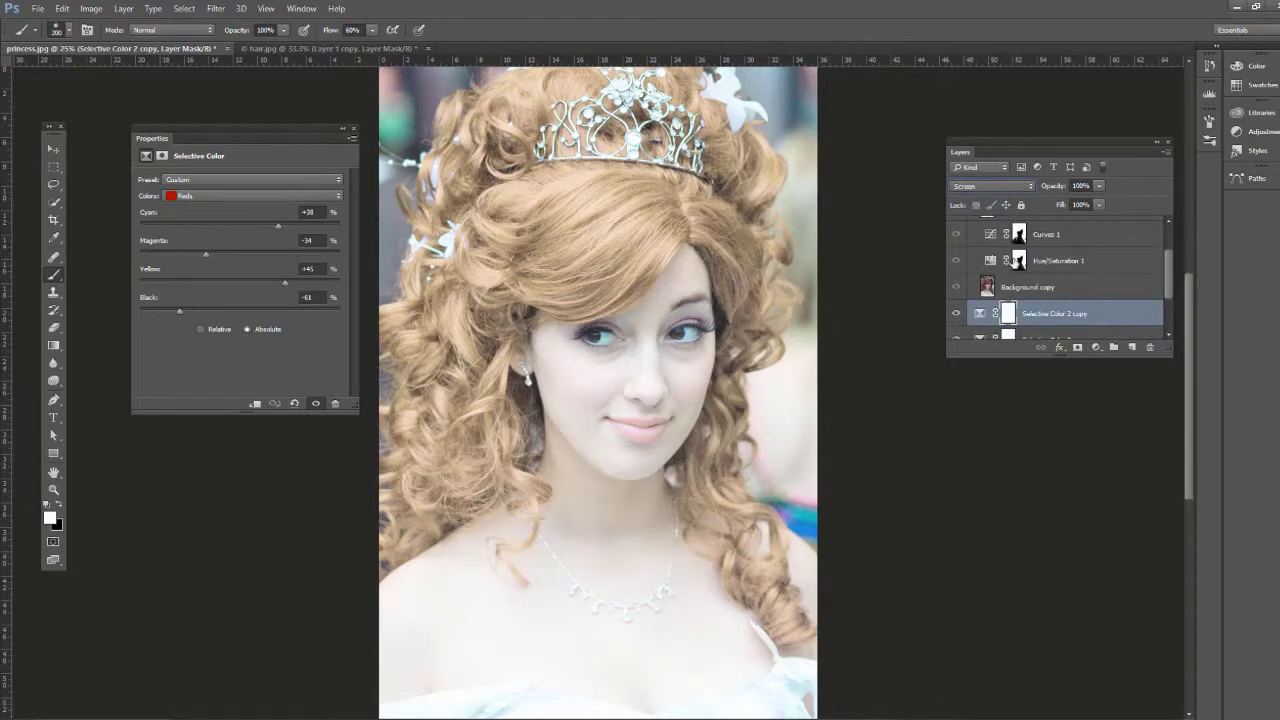
left_click(1018, 262)
left_click_drag(1018, 262, 1006, 316)
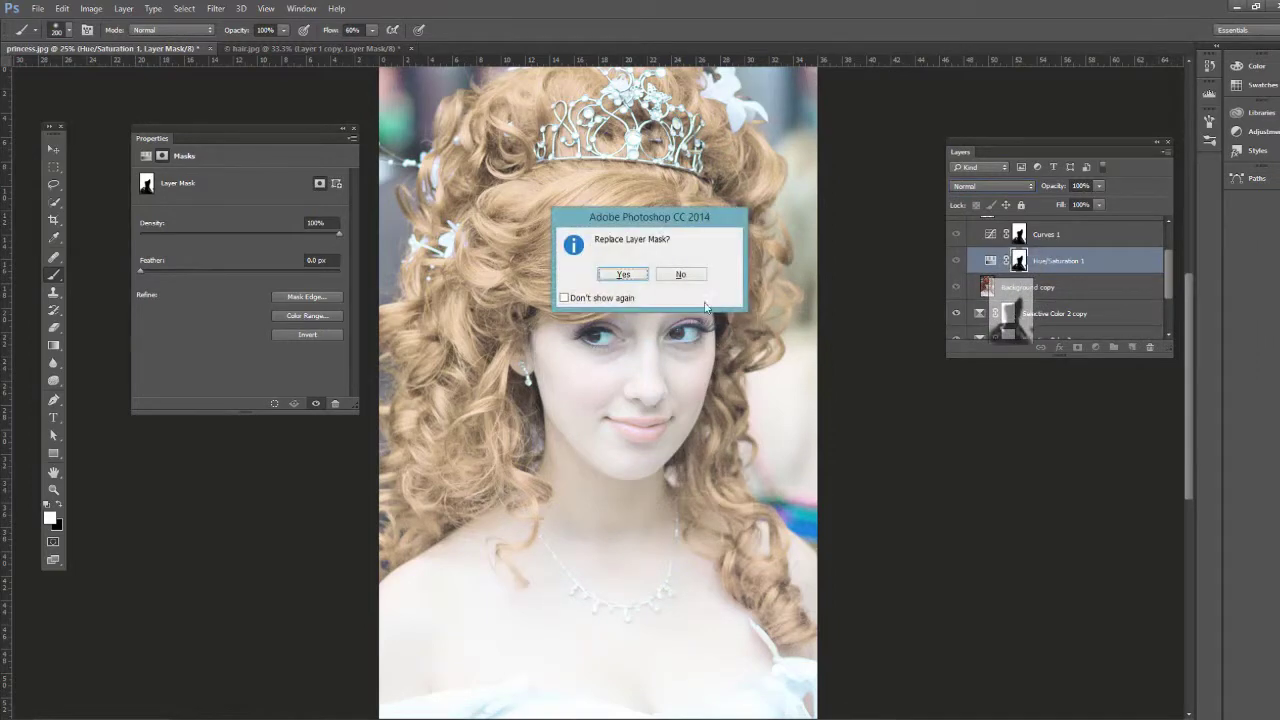
left_click(638, 278)
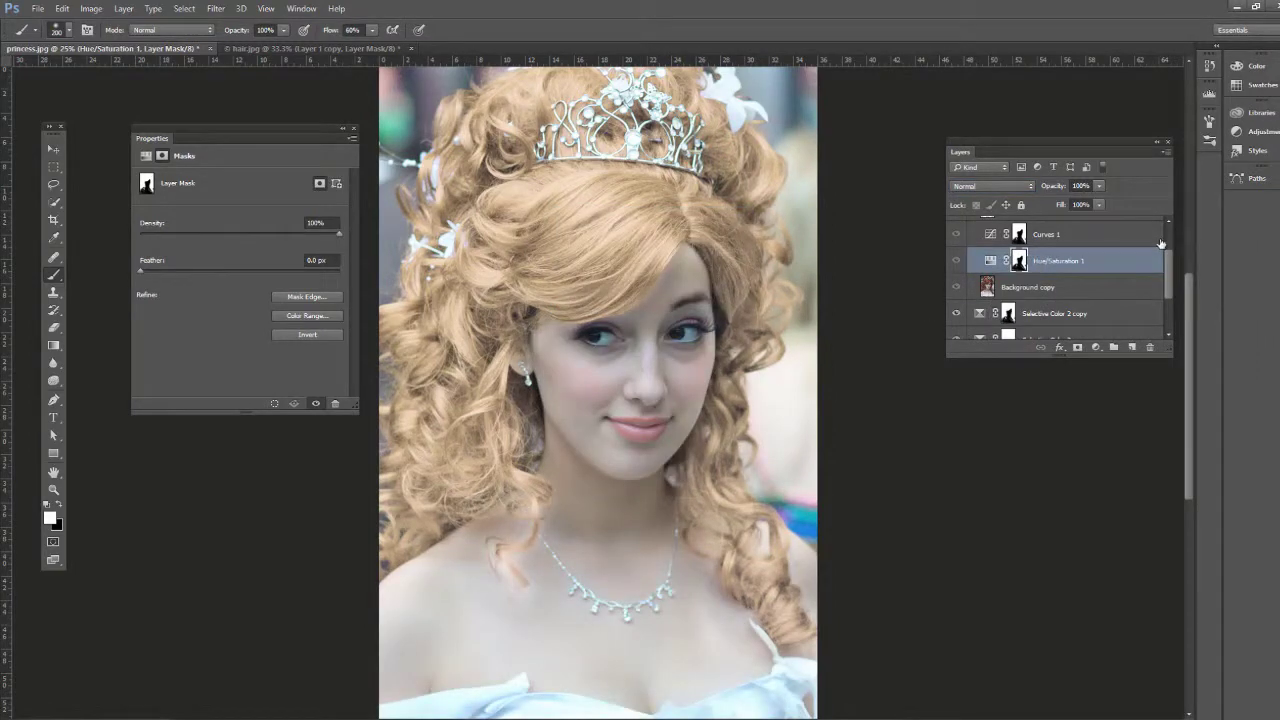
Step: Collapse the black group and copy the hair mask from Selective Color 2 copy onto Selective Color 2, replacing its mask
scroll(1162, 244, "up", 1)
left_click(972, 236)
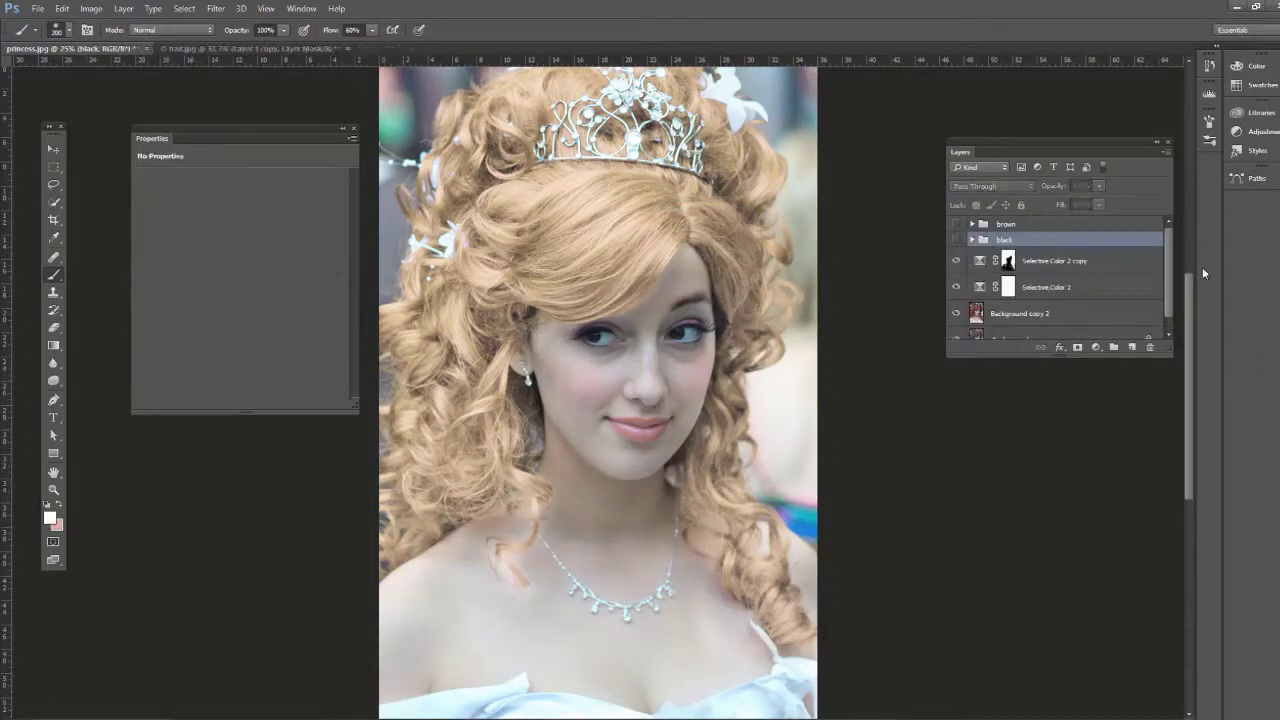
scroll(1163, 268, "down", 1)
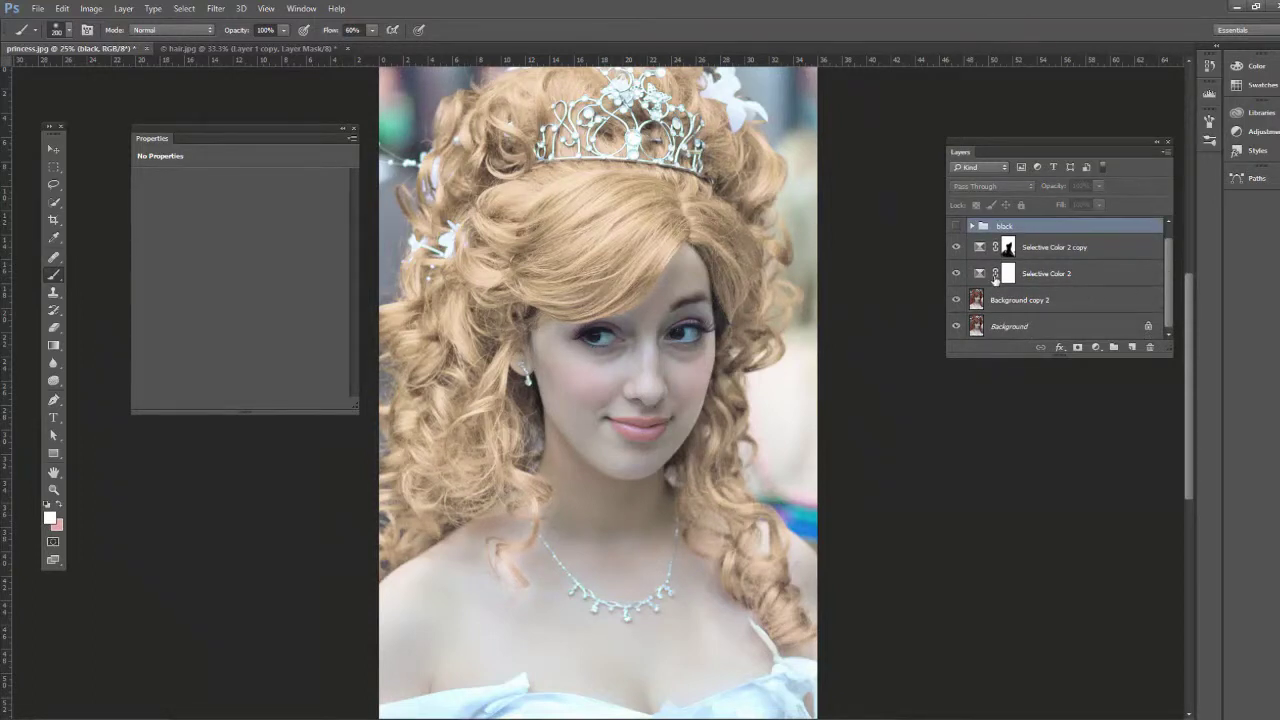
left_click_drag(1008, 250, 1012, 272)
left_click(624, 276)
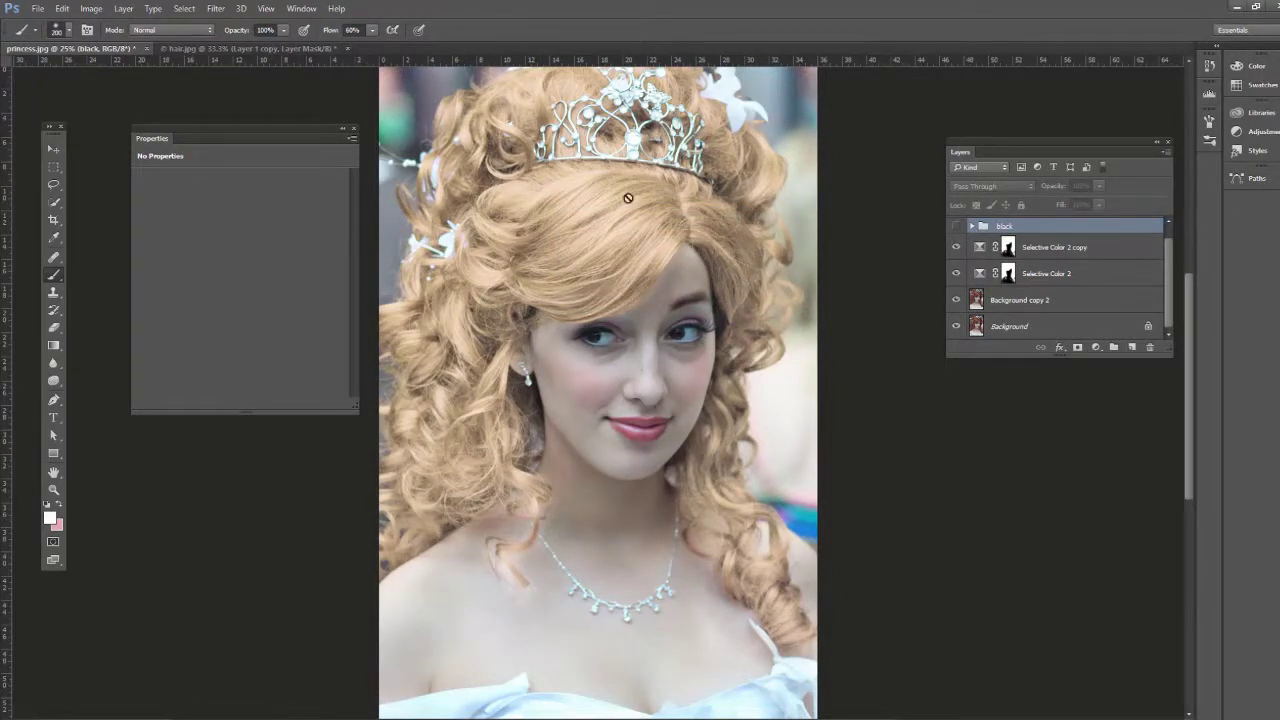
Step: Lower the opacity of Selective Color 2 copy to 83% and of Selective Color 2 to about 77%
left_click(982, 250)
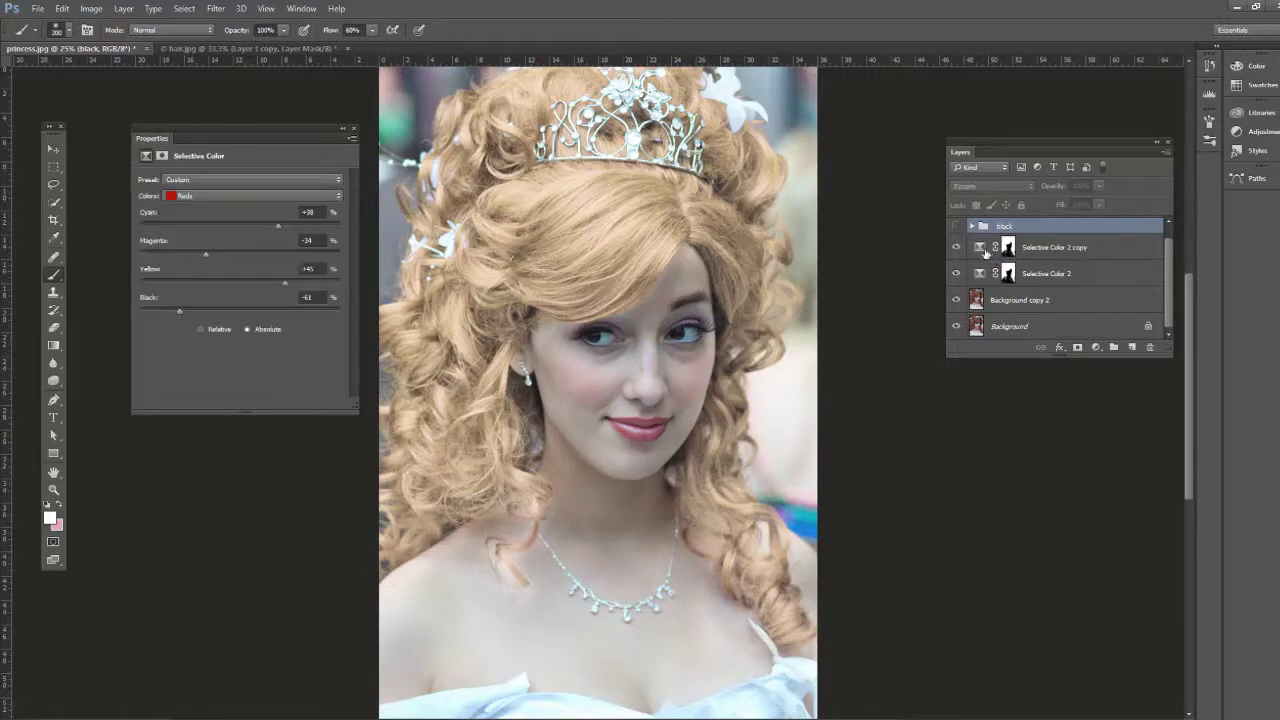
left_click(1099, 186)
left_click_drag(1100, 204, 1093, 209)
key("alt+bracketleft")
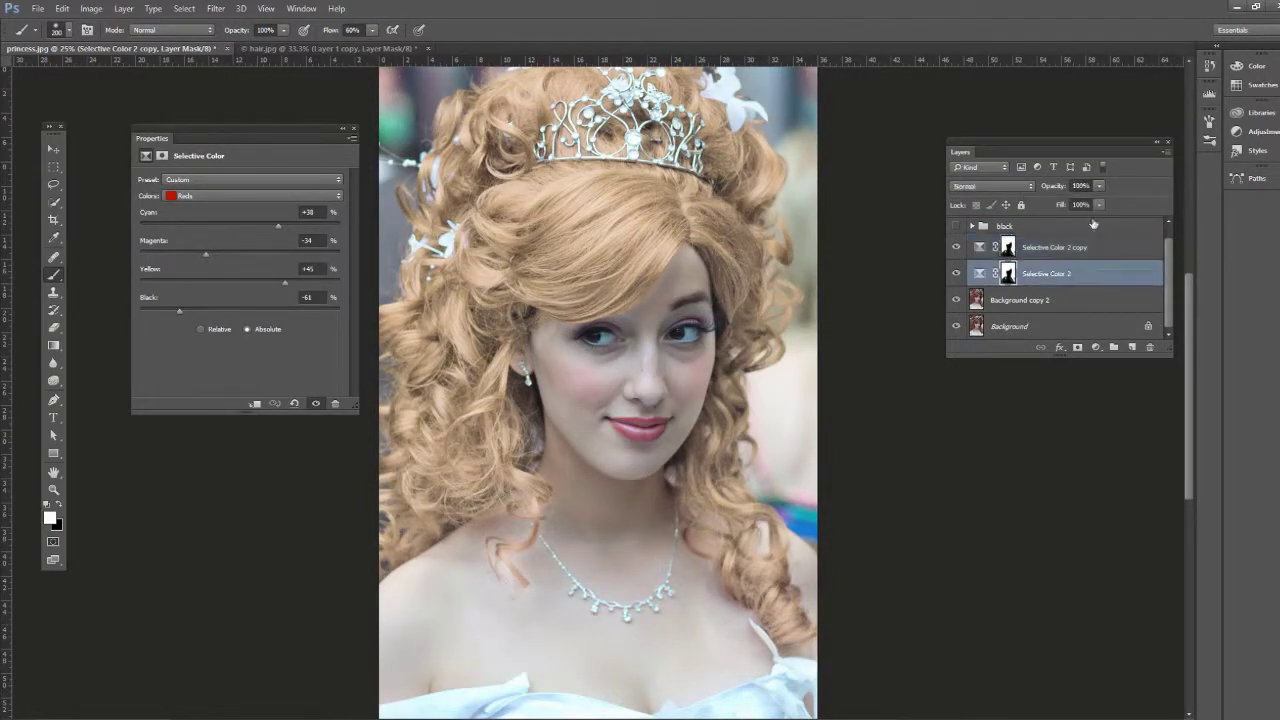
left_click(1098, 188)
mouse_move(1100, 204)
left_mouse_down()
mouse_move(1081, 206)
mouse_move(1100, 205)
left_mouse_up()
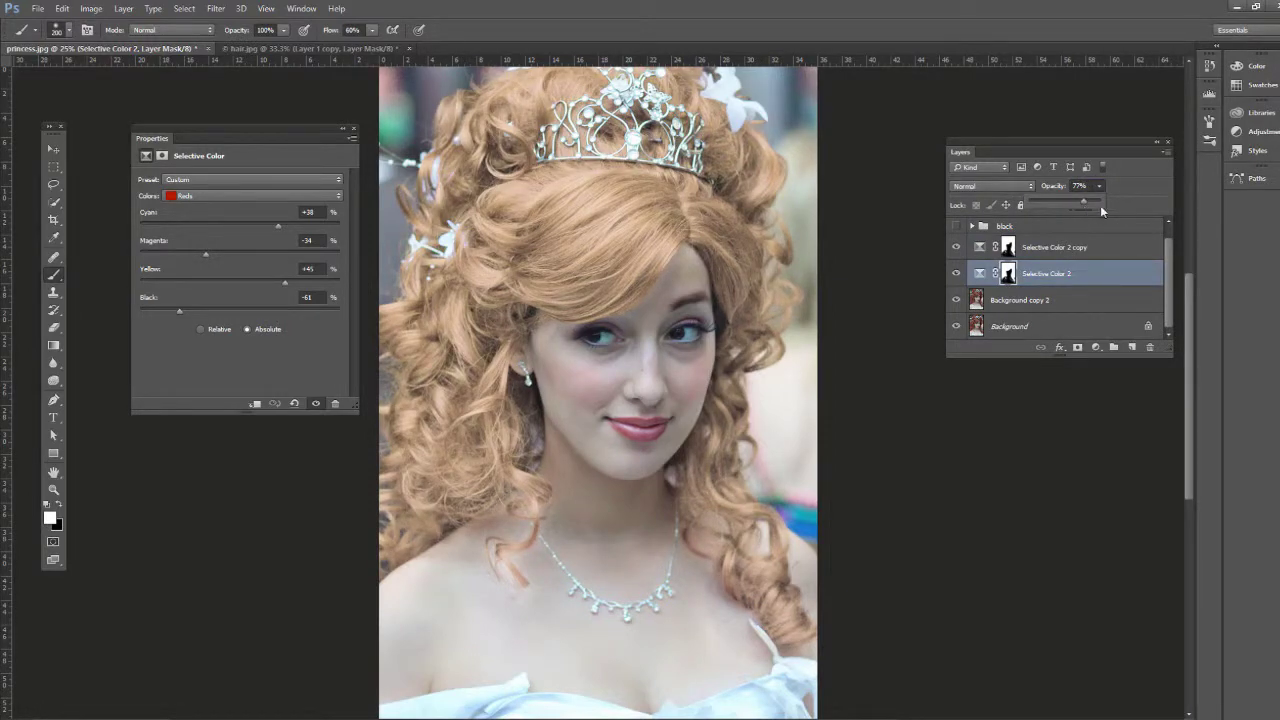
key("alt+bracketright")
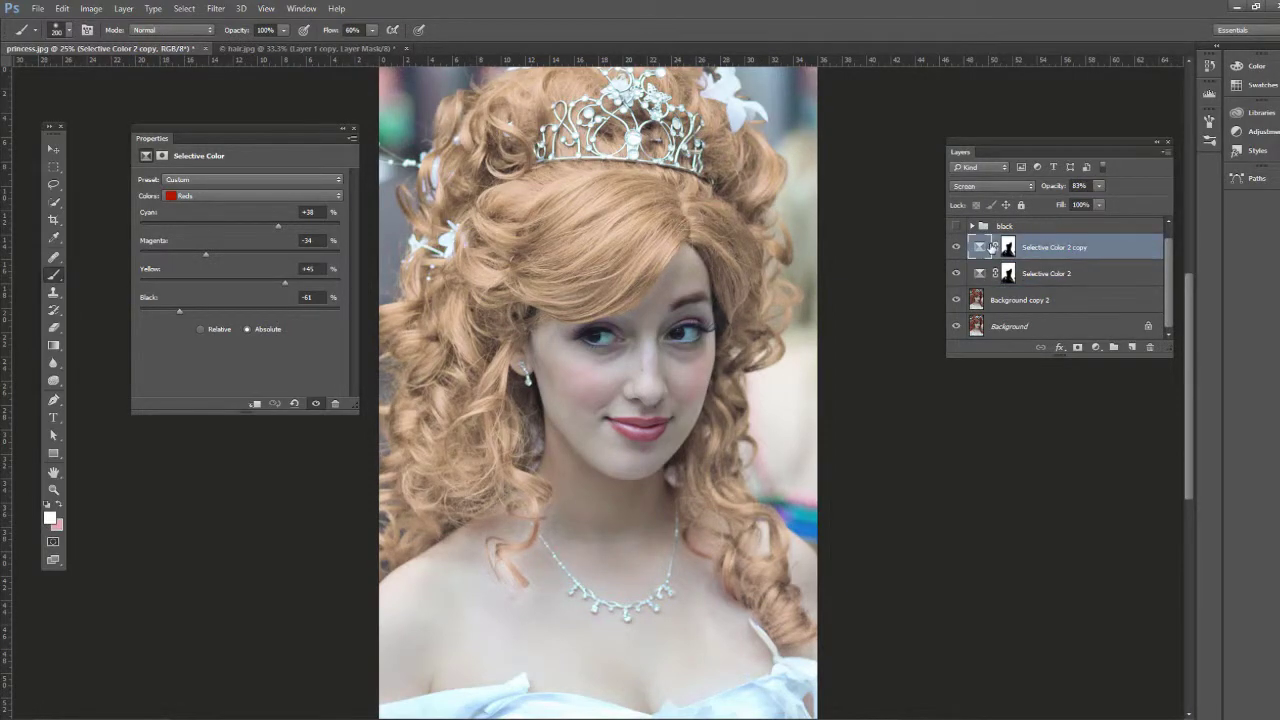
Step: Create a new layer above Selective Color 2 copy and set the foreground colour to yellow fdff5c
left_click(1131, 347)
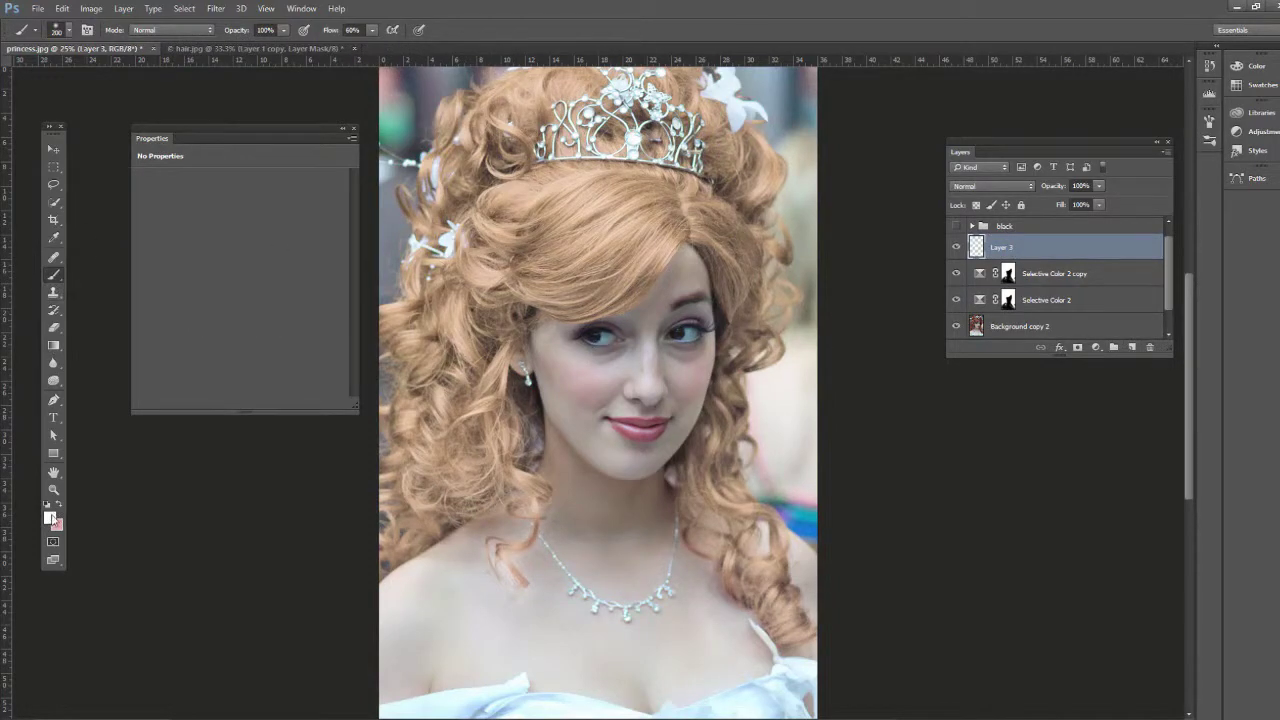
left_click(49, 517)
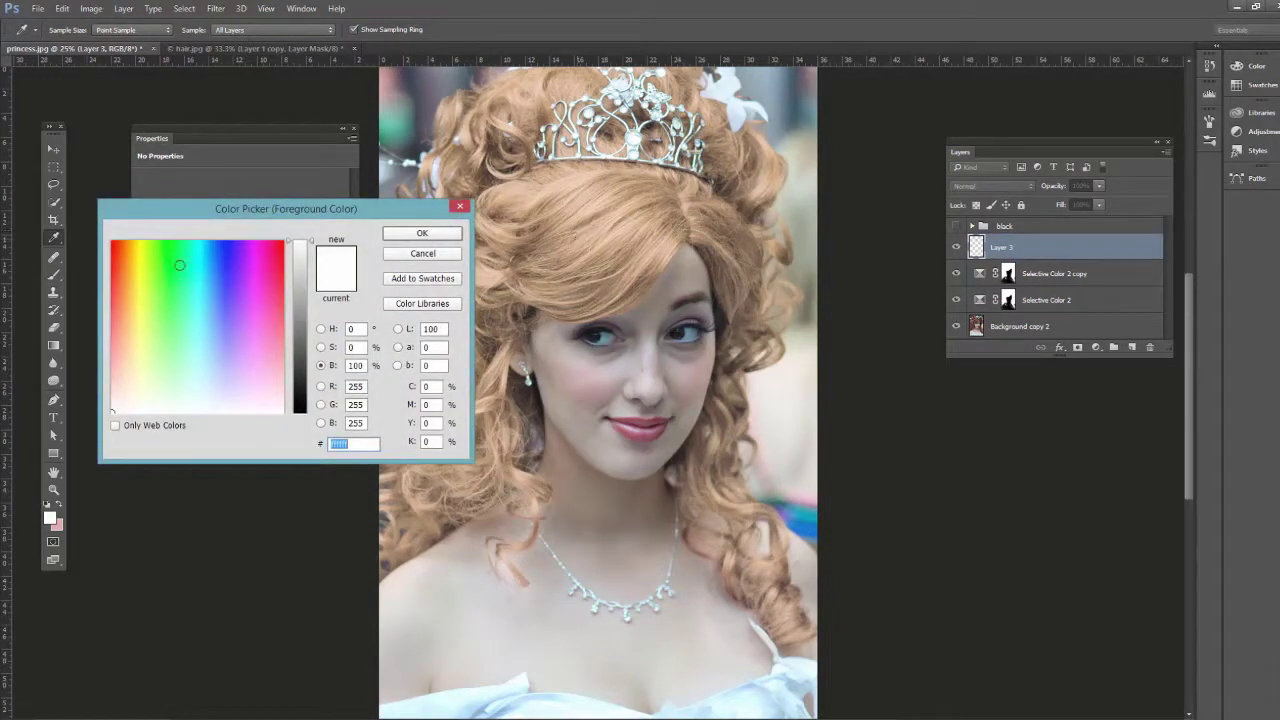
left_click_drag(143, 273, 139, 304)
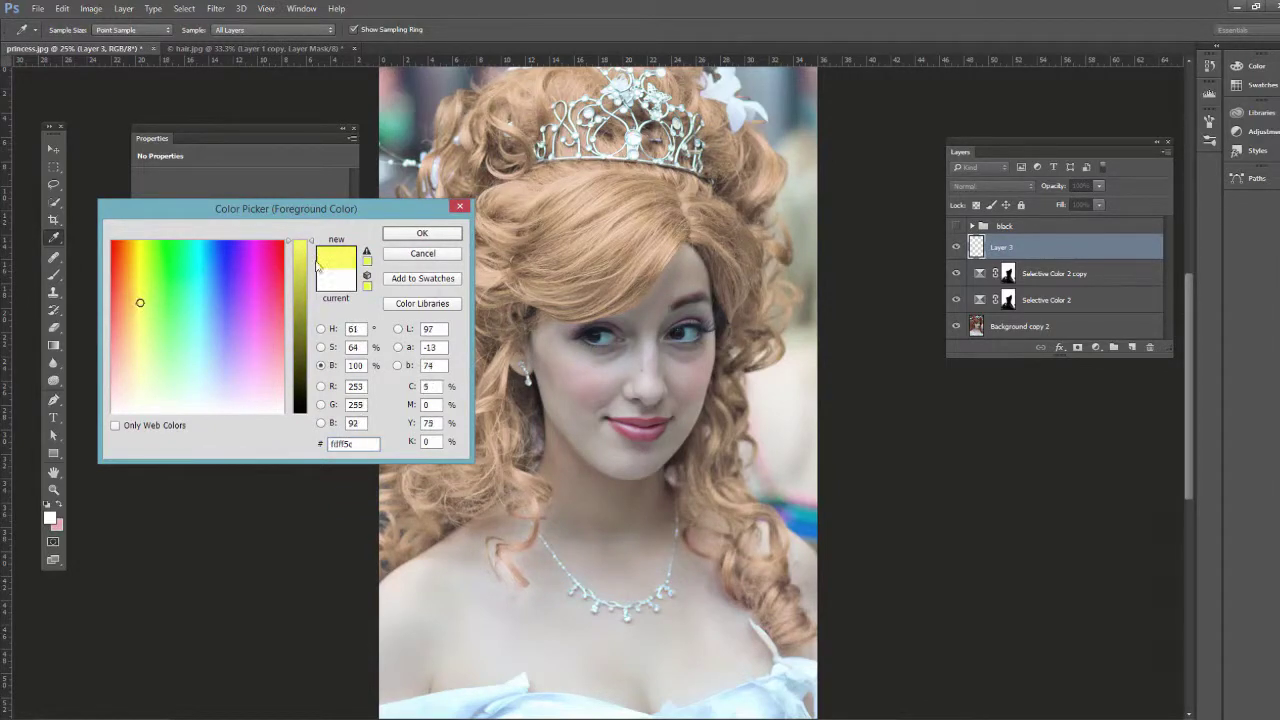
left_click(420, 236)
Step: Enlarge the brush to 500 and paint yellow over the hair on the new layer in Overlay mode
key("bracketright")
key("bracketright")
key("bracketright")
key("bracketright")
left_click_drag(646, 211, 610, 232)
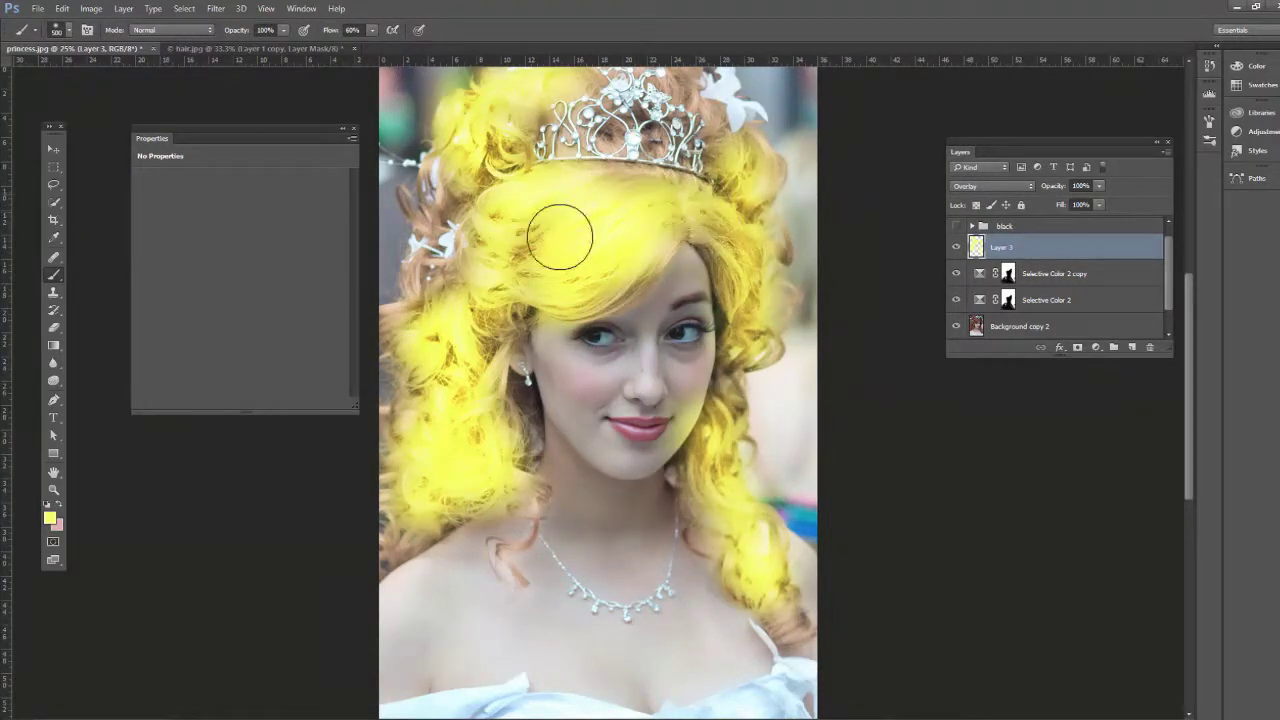
Step: Keep the yellow paint layer in Overlay mode and lower its opacity to 29%
left_click(971, 186)
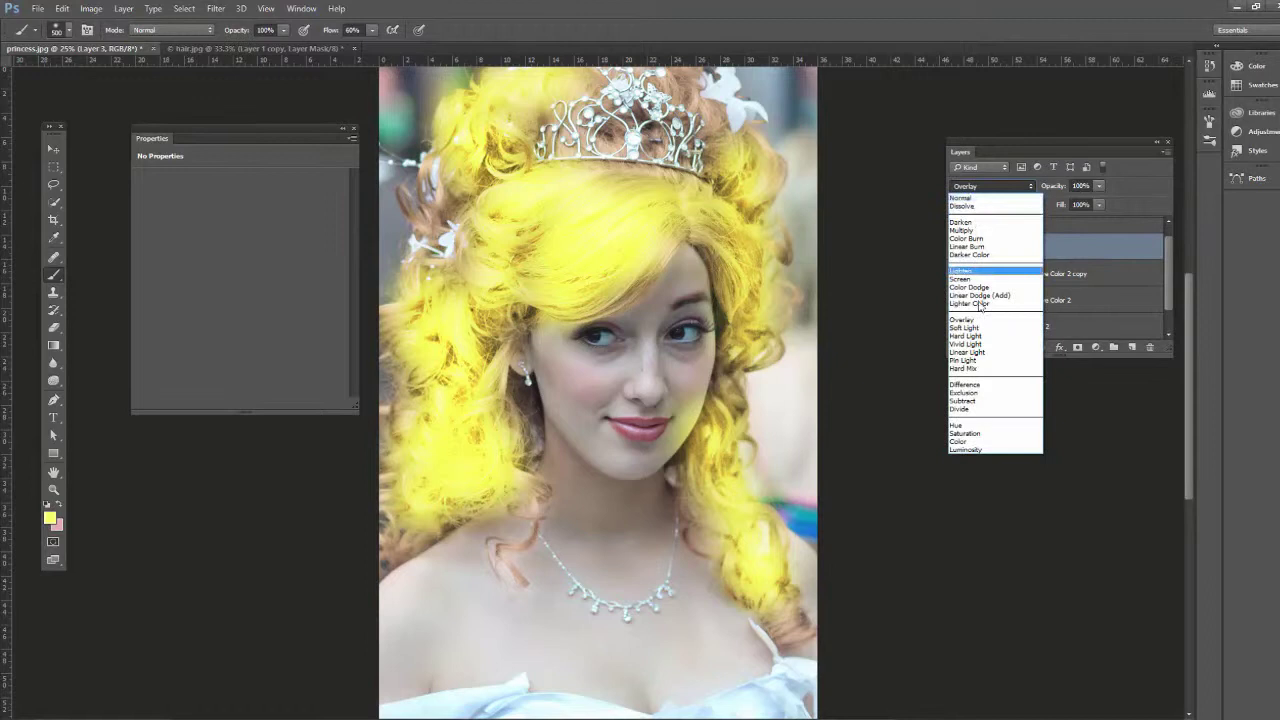
left_click(985, 329)
left_click_drag(1060, 204, 1049, 203)
Step: Paint yellow over the remaining uncoloured curls and reduce the paint layer's opacity to 20%
mouse_move(667, 222)
left_mouse_down()
mouse_move(669, 200)
mouse_move(589, 189)
mouse_move(660, 183)
left_mouse_up()
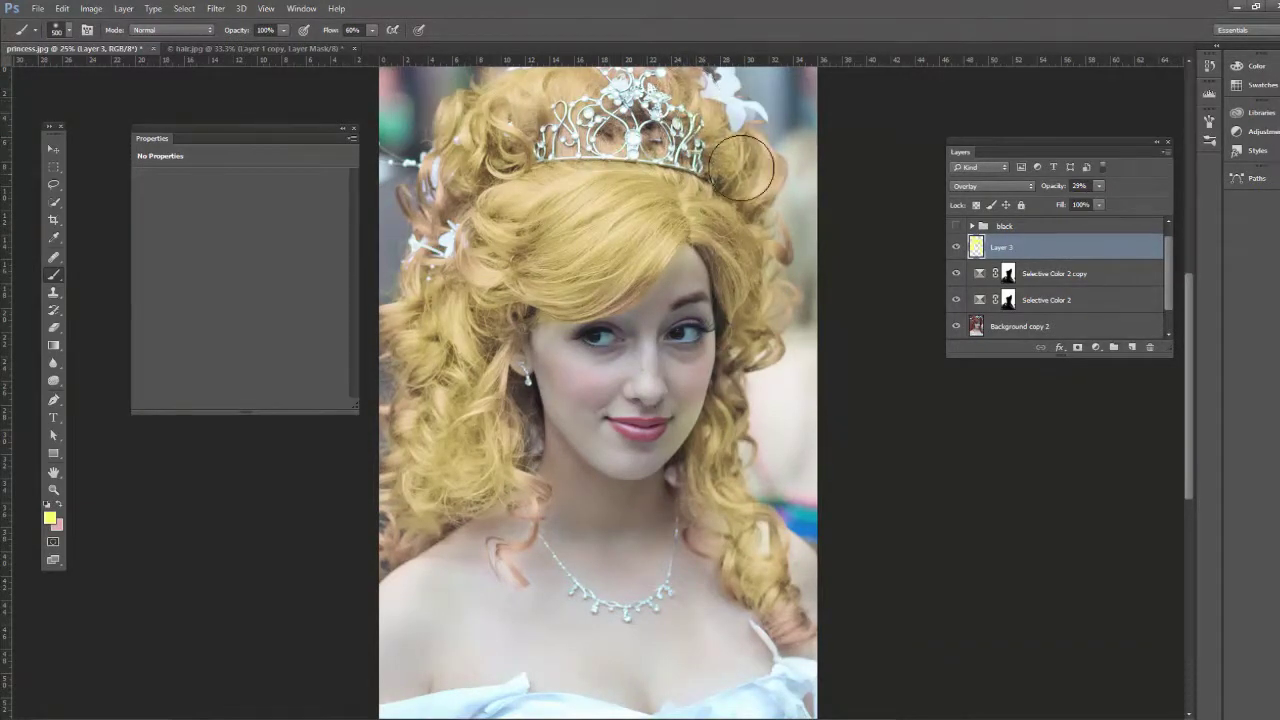
mouse_move(529, 240)
left_mouse_down()
mouse_move(445, 225)
mouse_move(405, 370)
mouse_move(402, 545)
mouse_move(420, 585)
left_mouse_up()
scroll(1032, 250, "up", 1)
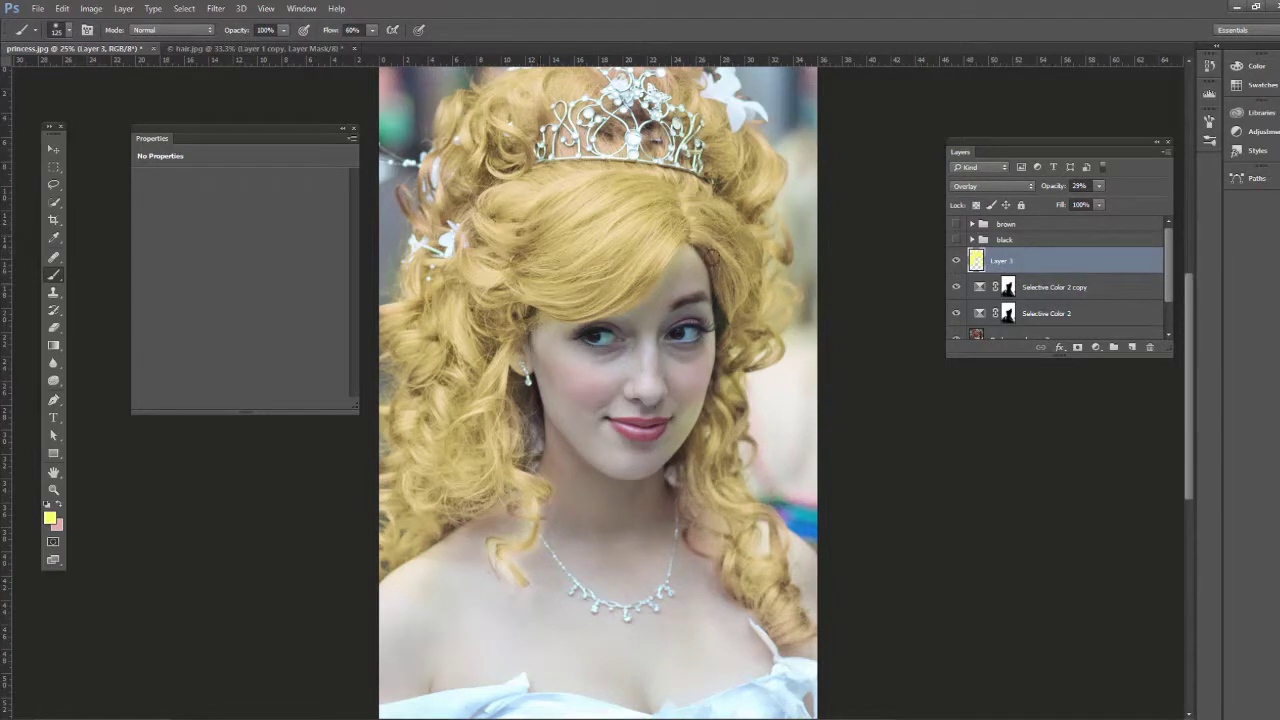
left_click(1098, 204)
left_click_drag(1091, 204, 1095, 205)
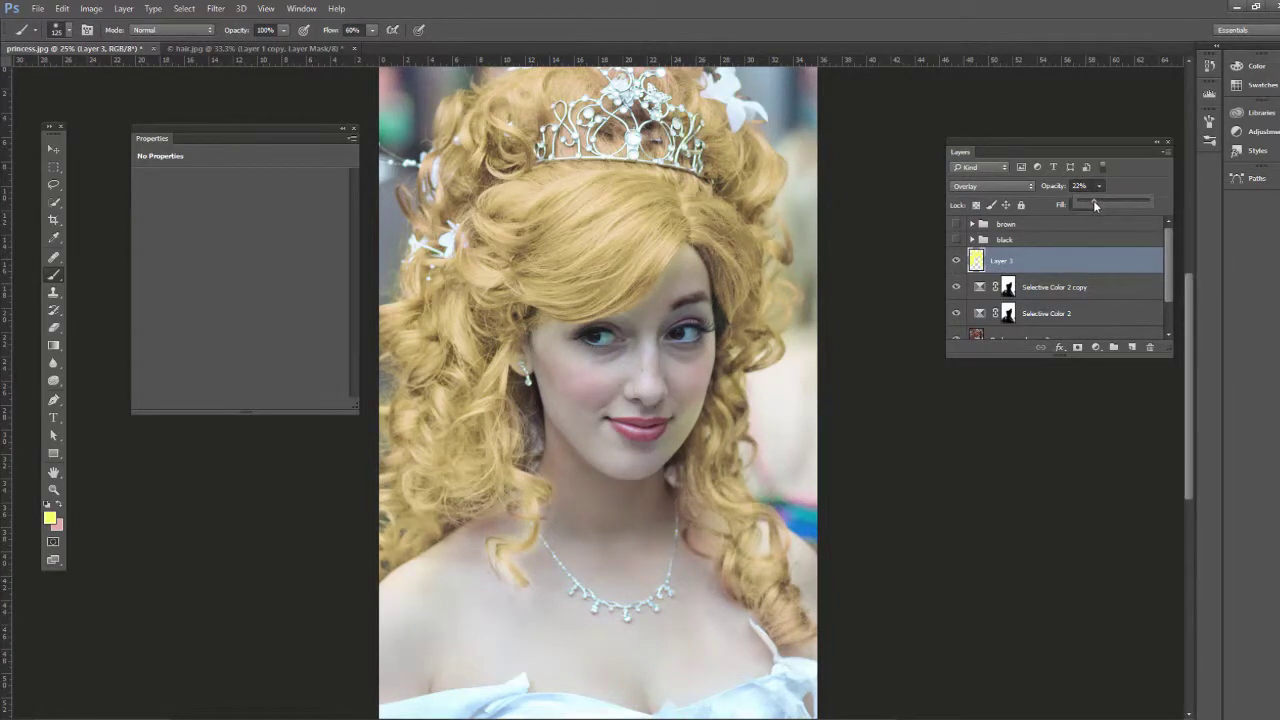
Step: Switch to hair.jpg and delete Layer 1 and Layer 1 copy, leaving only the Background
left_click(54, 166)
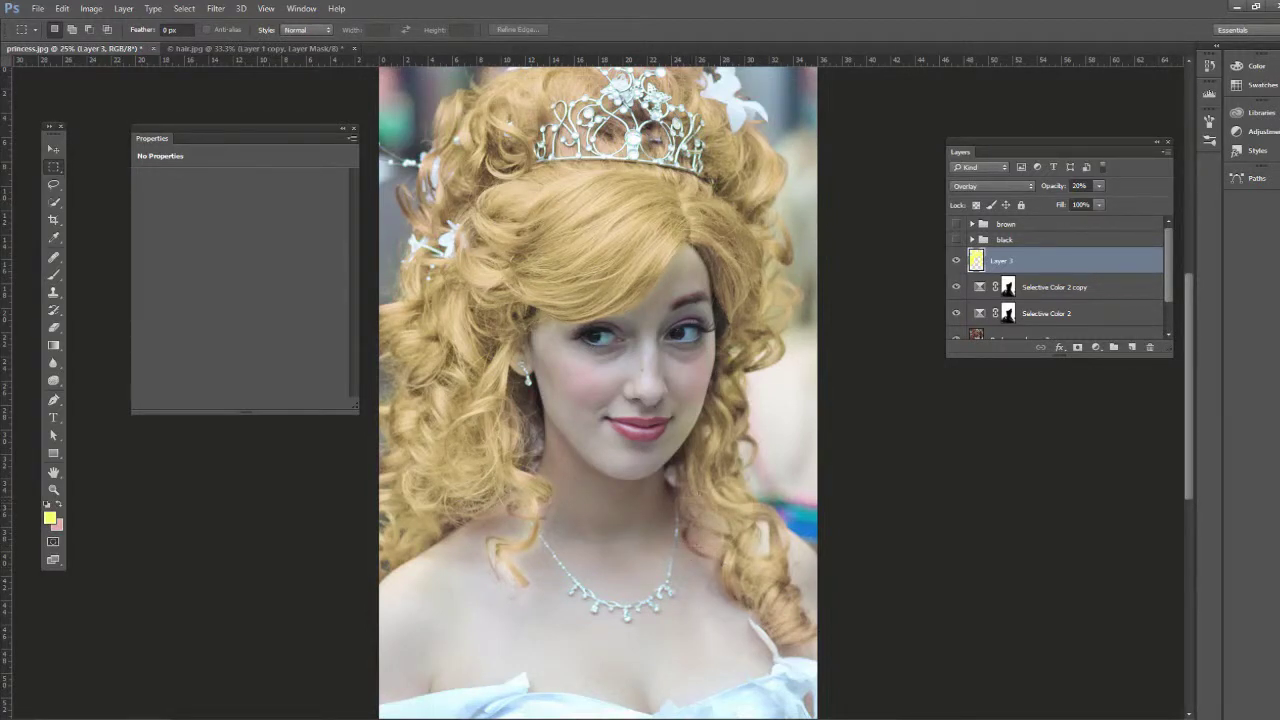
left_click(300, 48)
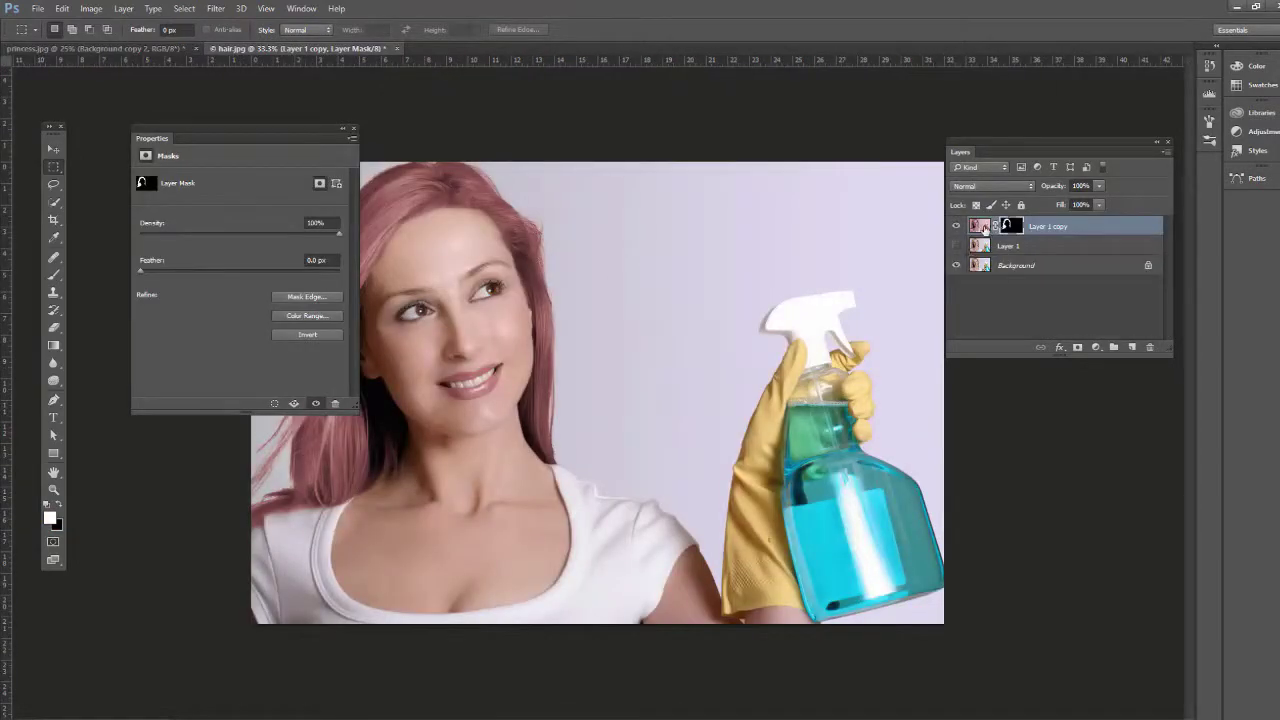
left_click(956, 245)
left_click(981, 226)
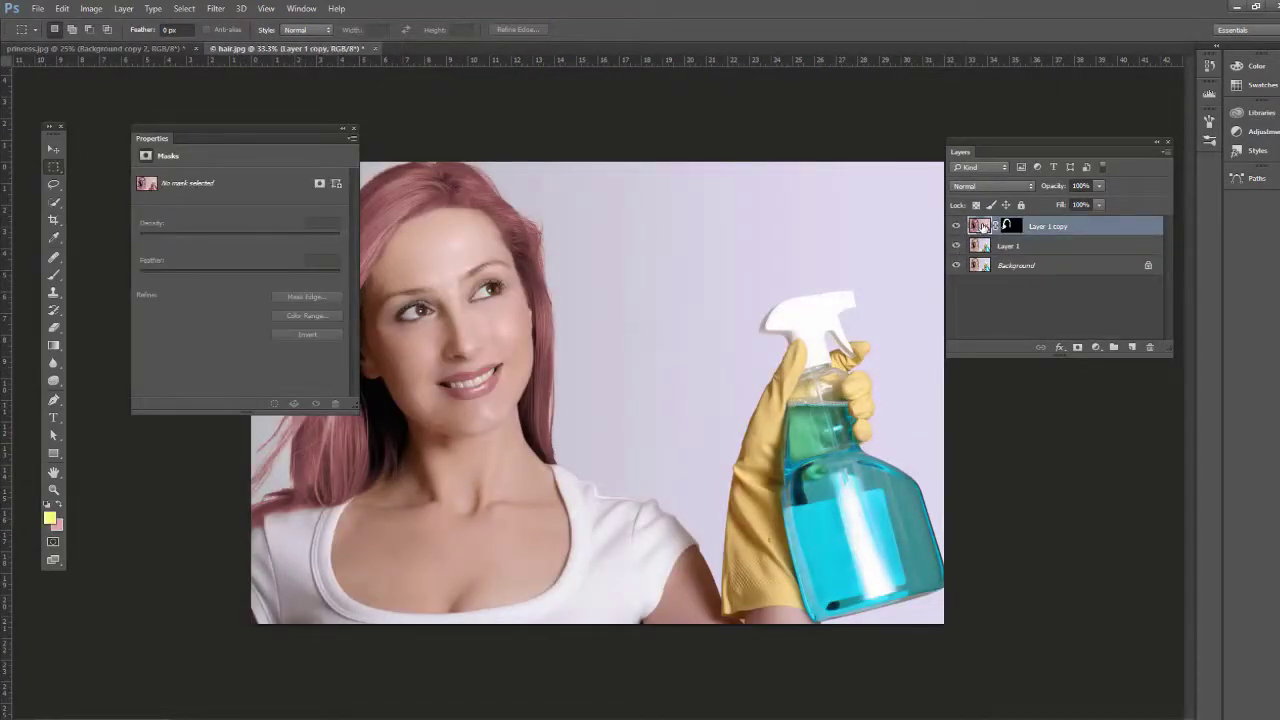
left_click(977, 252, "shift")
left_click_drag(978, 228, 1149, 347)
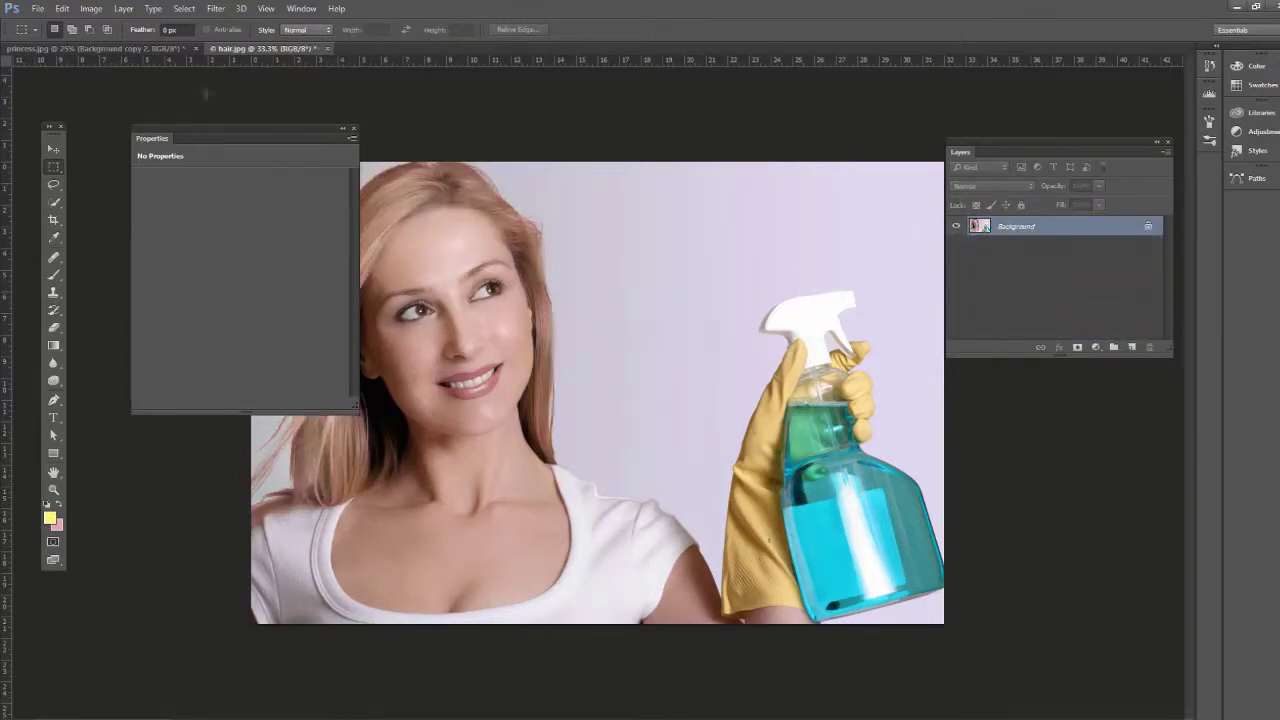
Step: Duplicate the Background layer and select the woman's hair on both sides of her face with the Quick Selection tool
left_click(354, 130)
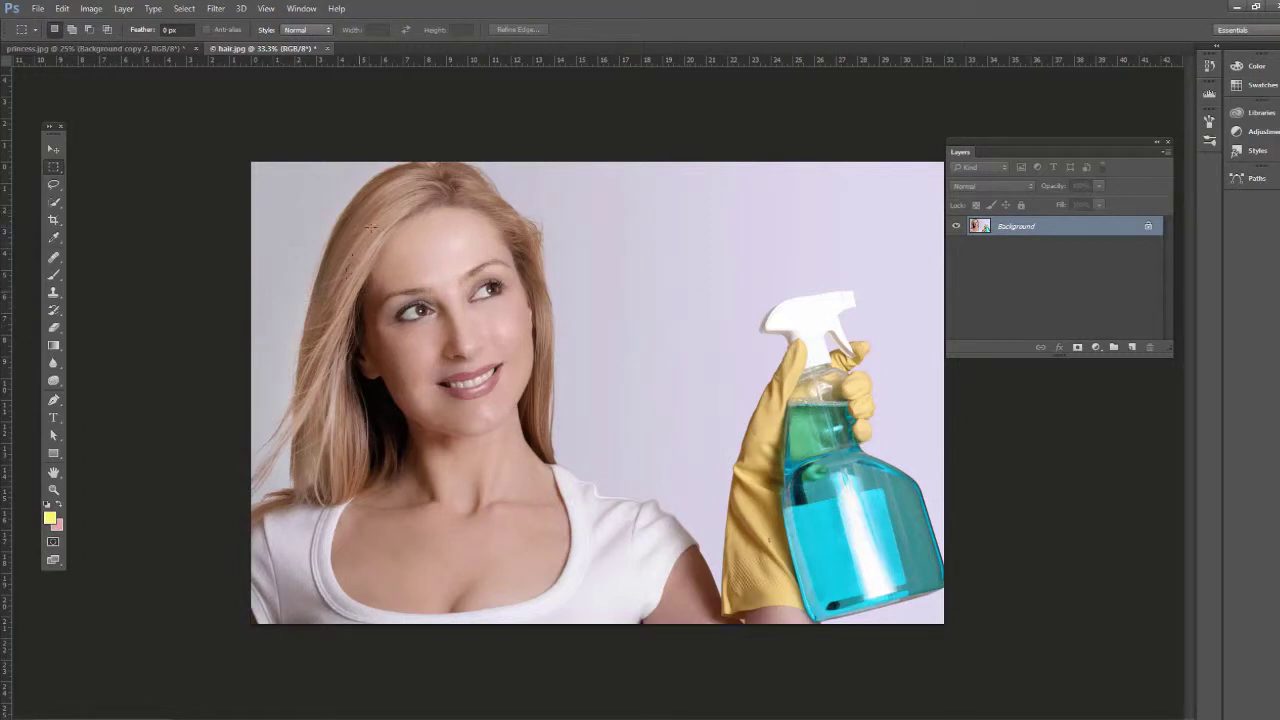
key("ctrl+j")
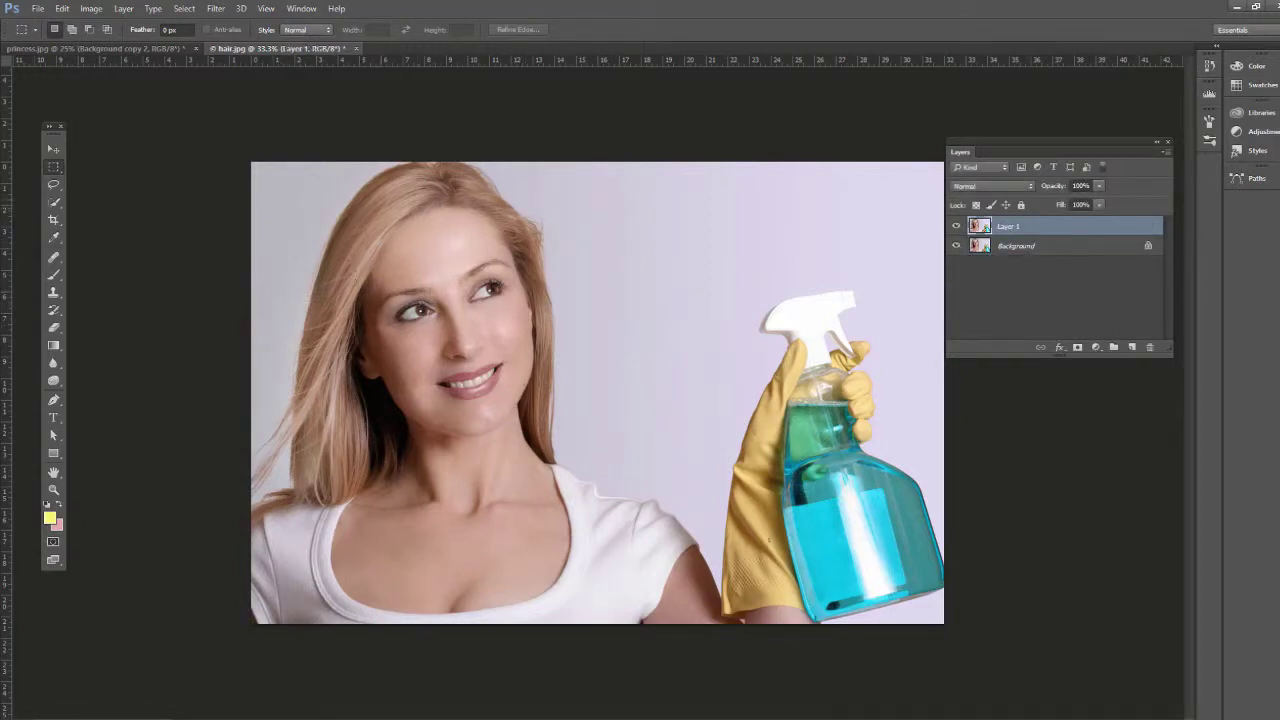
left_click(54, 202)
mouse_move(430, 186)
left_mouse_down()
mouse_move(359, 246)
mouse_move(306, 347)
mouse_move(343, 459)
mouse_move(314, 409)
mouse_move(323, 485)
mouse_move(262, 512)
left_mouse_up()
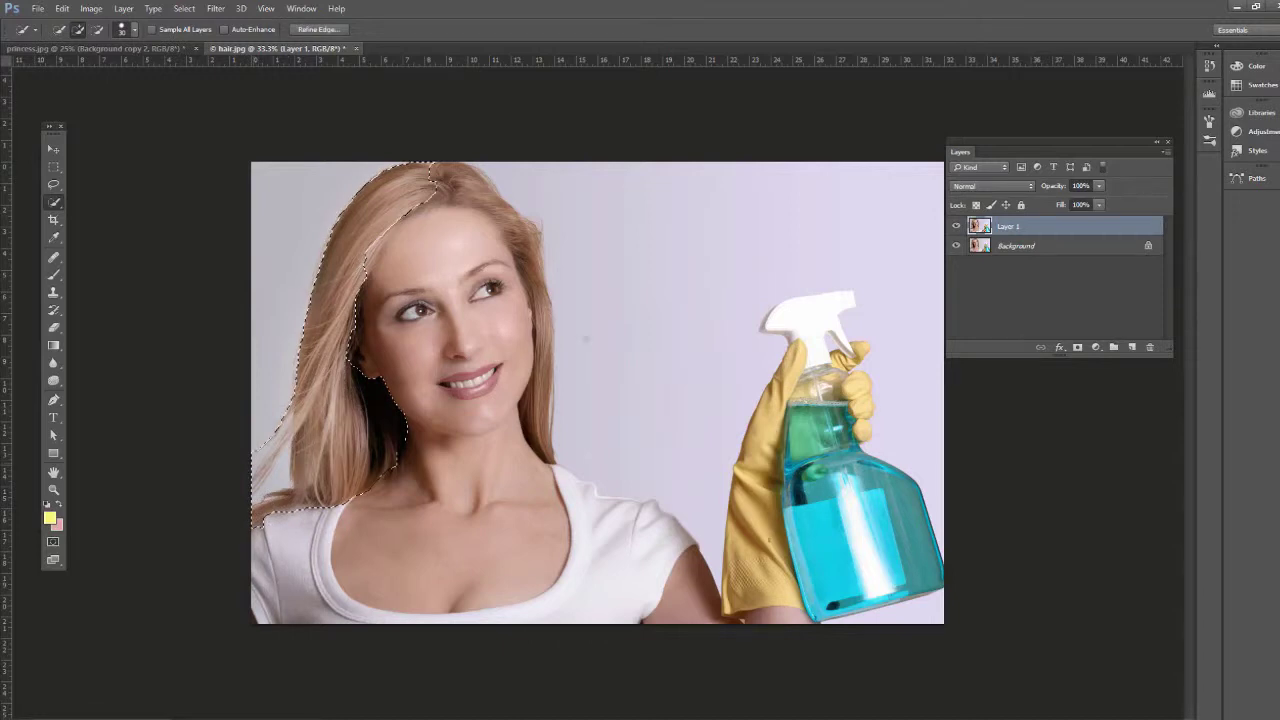
mouse_move(586, 340)
left_mouse_down()
mouse_move(555, 440)
mouse_move(535, 276)
mouse_move(489, 201)
left_mouse_up()
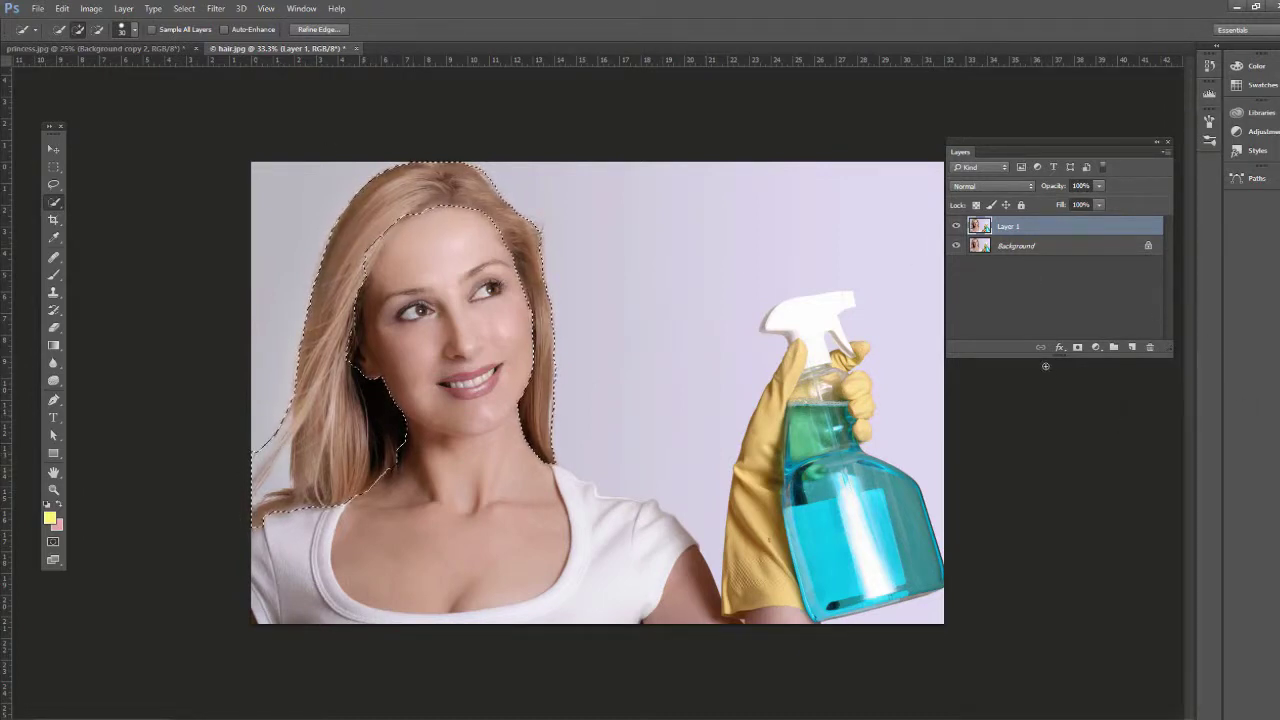
Step: Add a Color Balance adjustment masked to the hair, with Midtones at Cyan-Red -1 and Yellow-Blue -61
left_click(1096, 347)
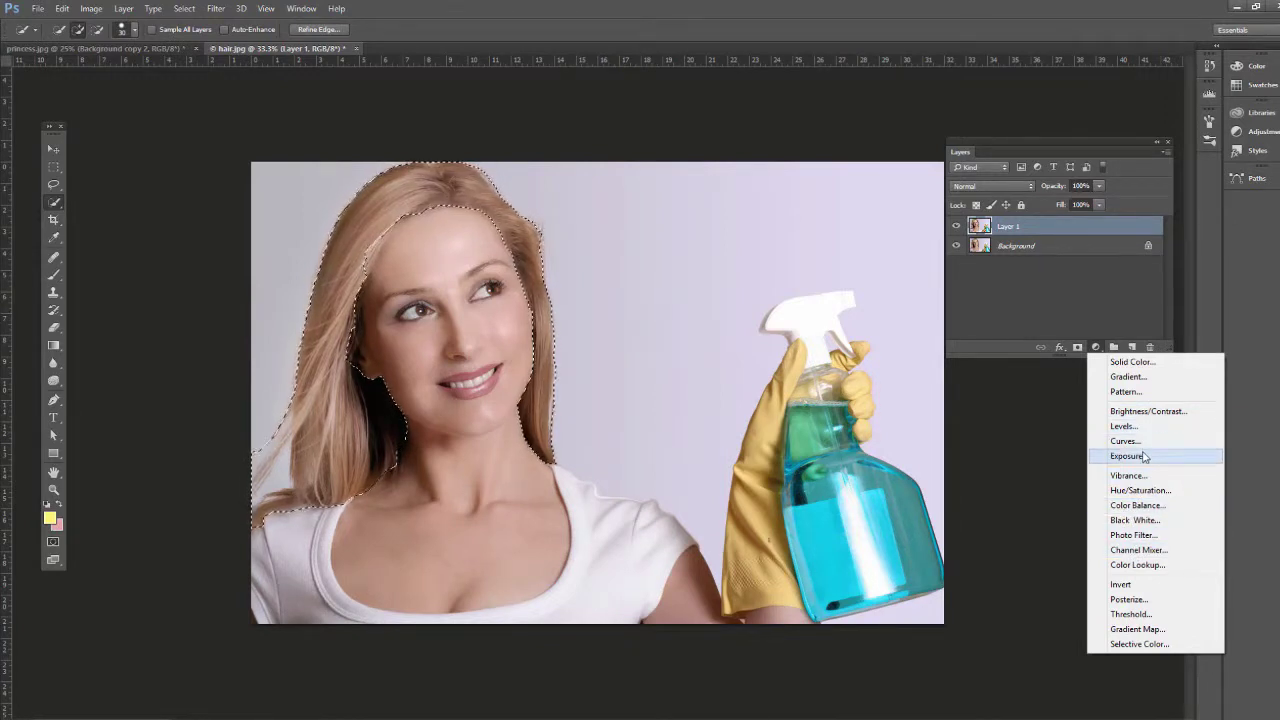
left_click(1137, 505)
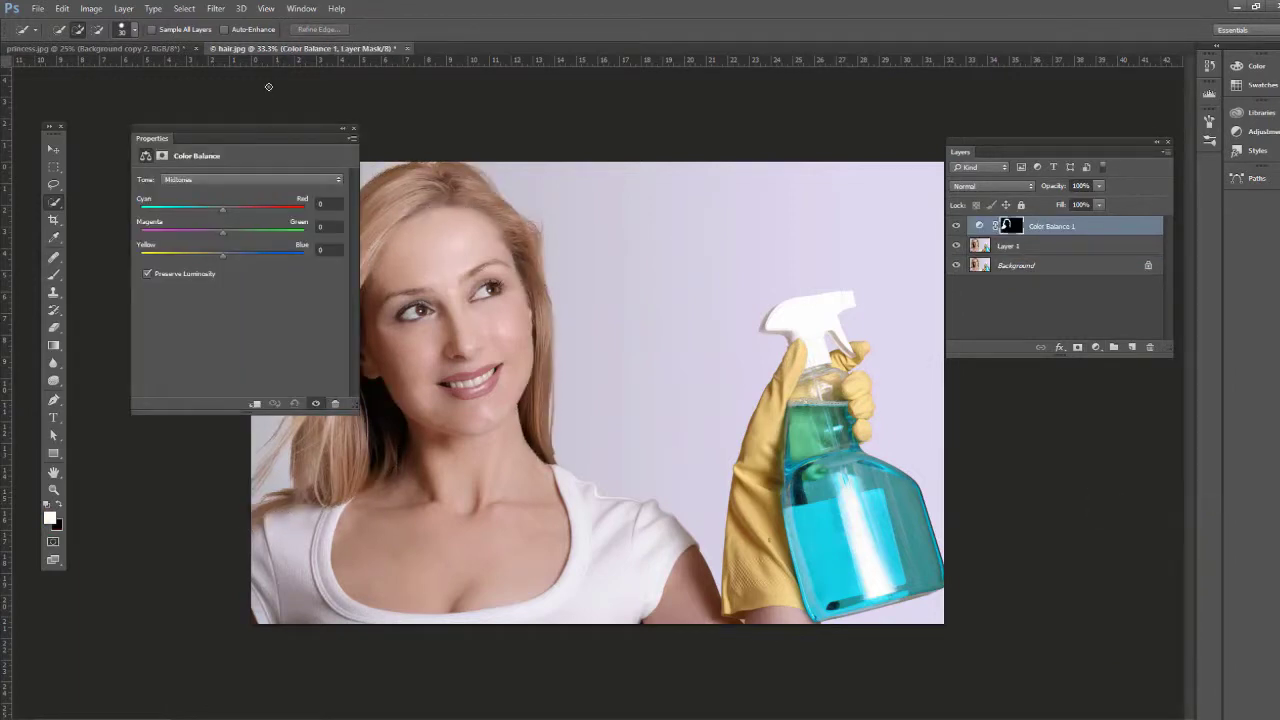
left_click_drag(287, 138, 783, 169)
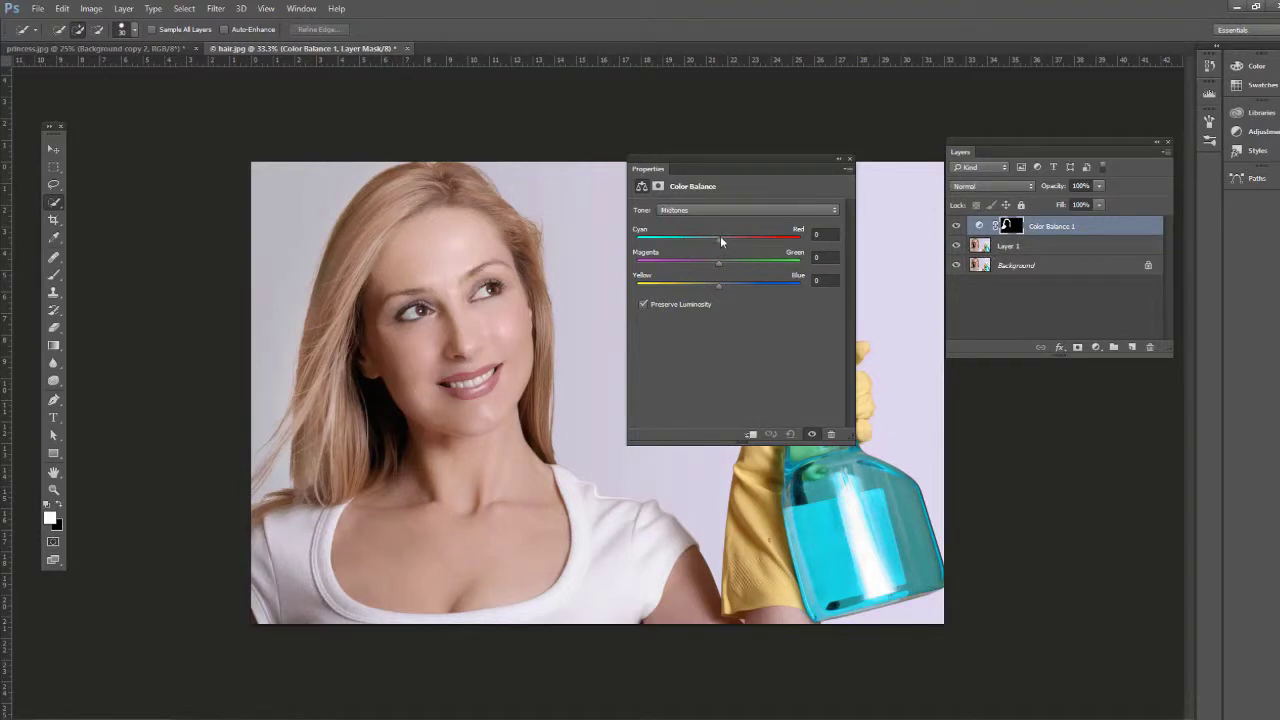
left_click_drag(720, 238, 686, 287)
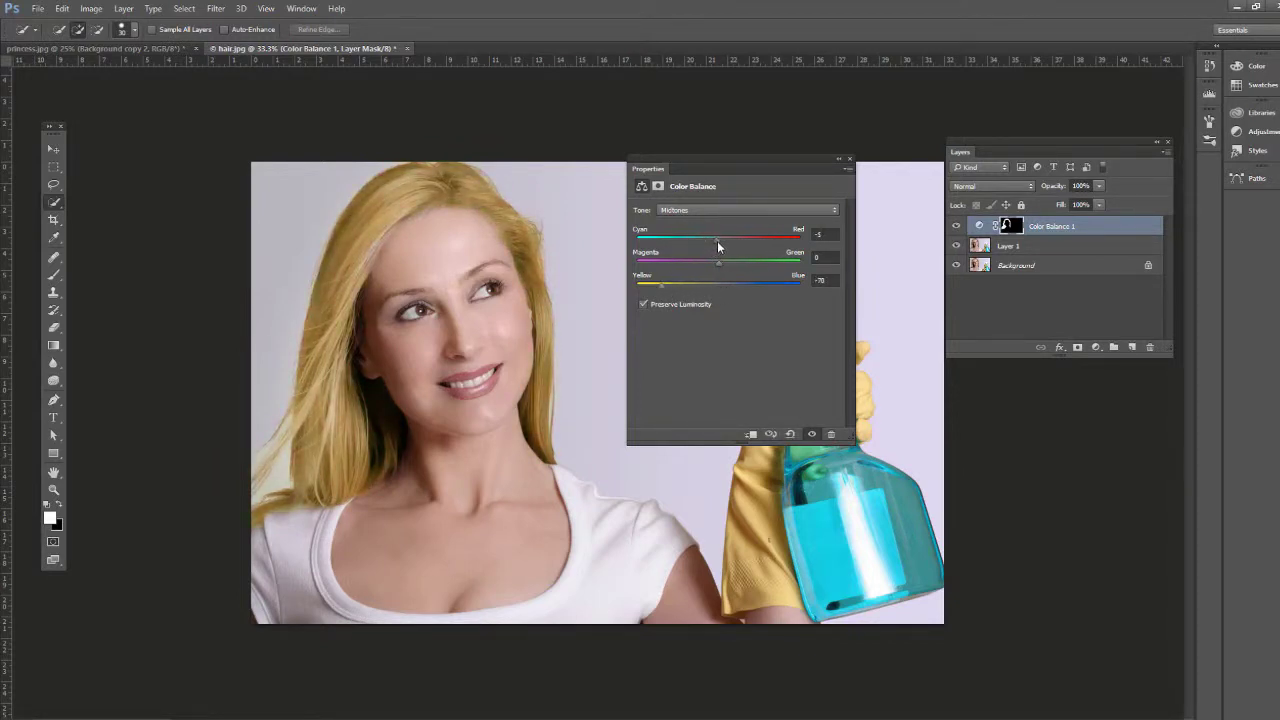
left_click_drag(667, 285, 671, 288)
Step: Lower the opacity of the Color Balance 1 layer to 60%
left_click(1099, 186)
left_click_drag(1098, 205, 1087, 204)
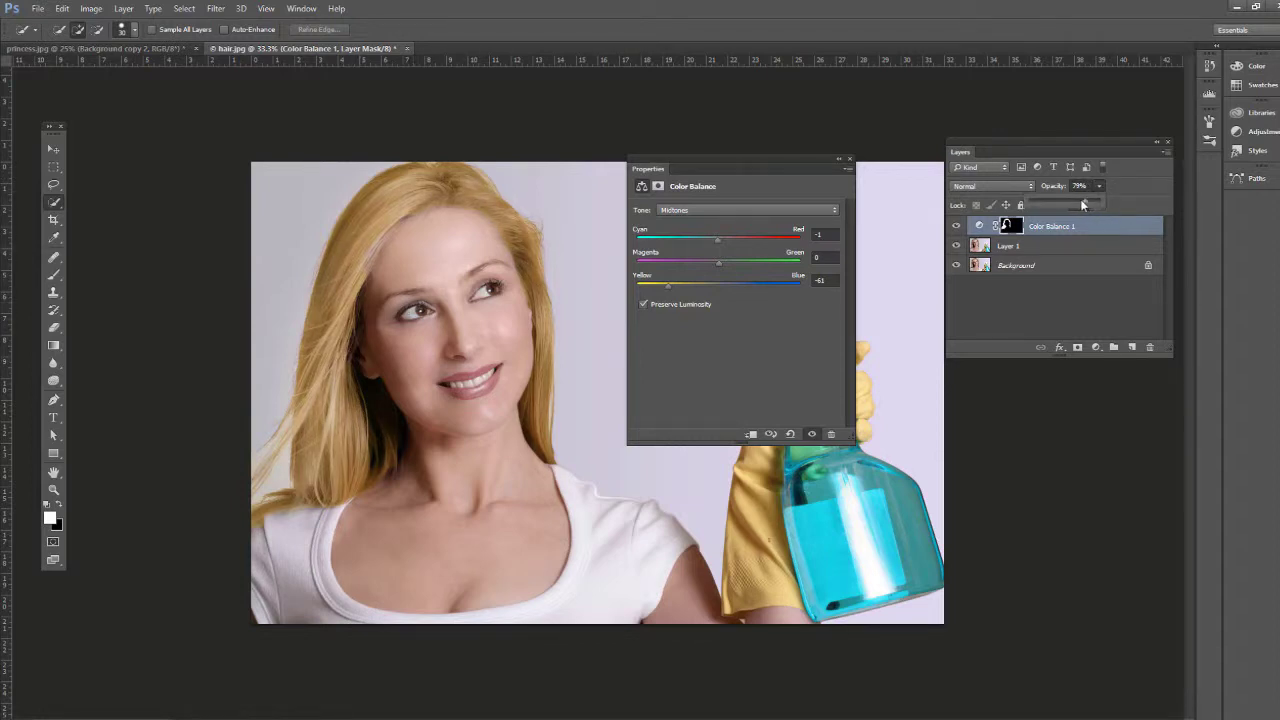
left_click_drag(1074, 202, 1078, 202)
Step: Try the Multiply and Overlay blend modes on the Color Balance 1 layer and settle on Screen
left_click(996, 188)
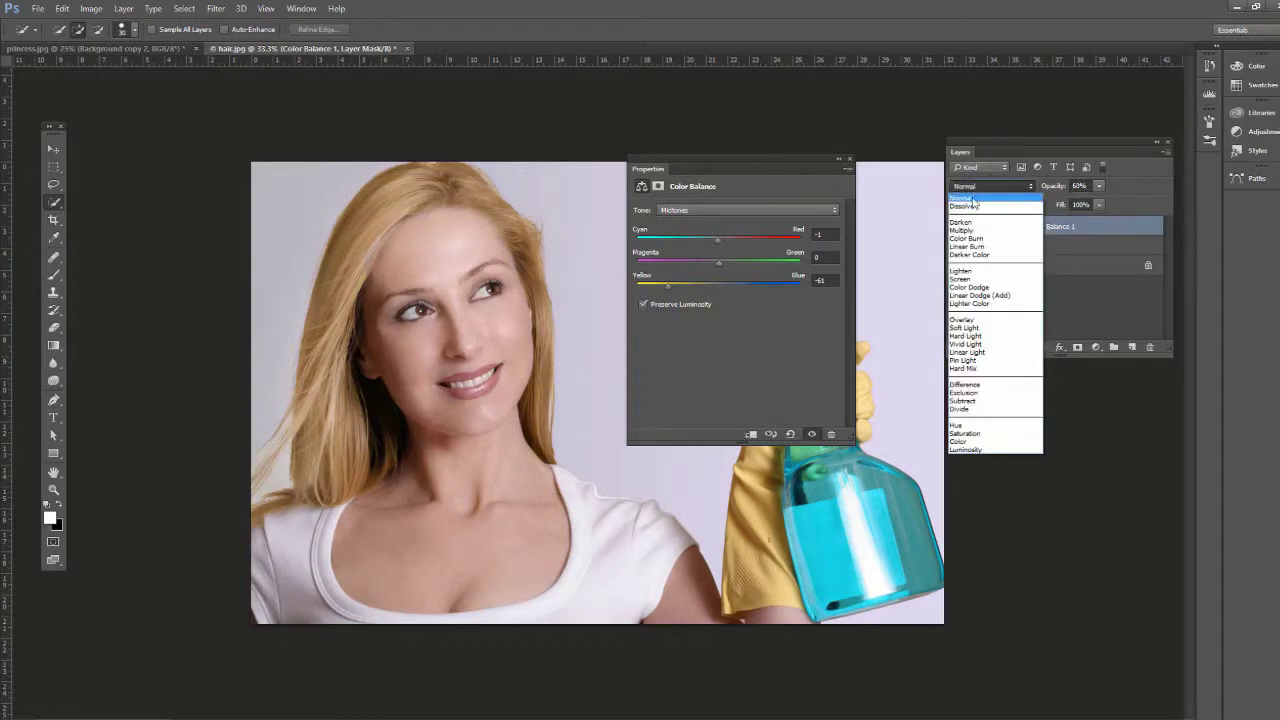
left_click(968, 230)
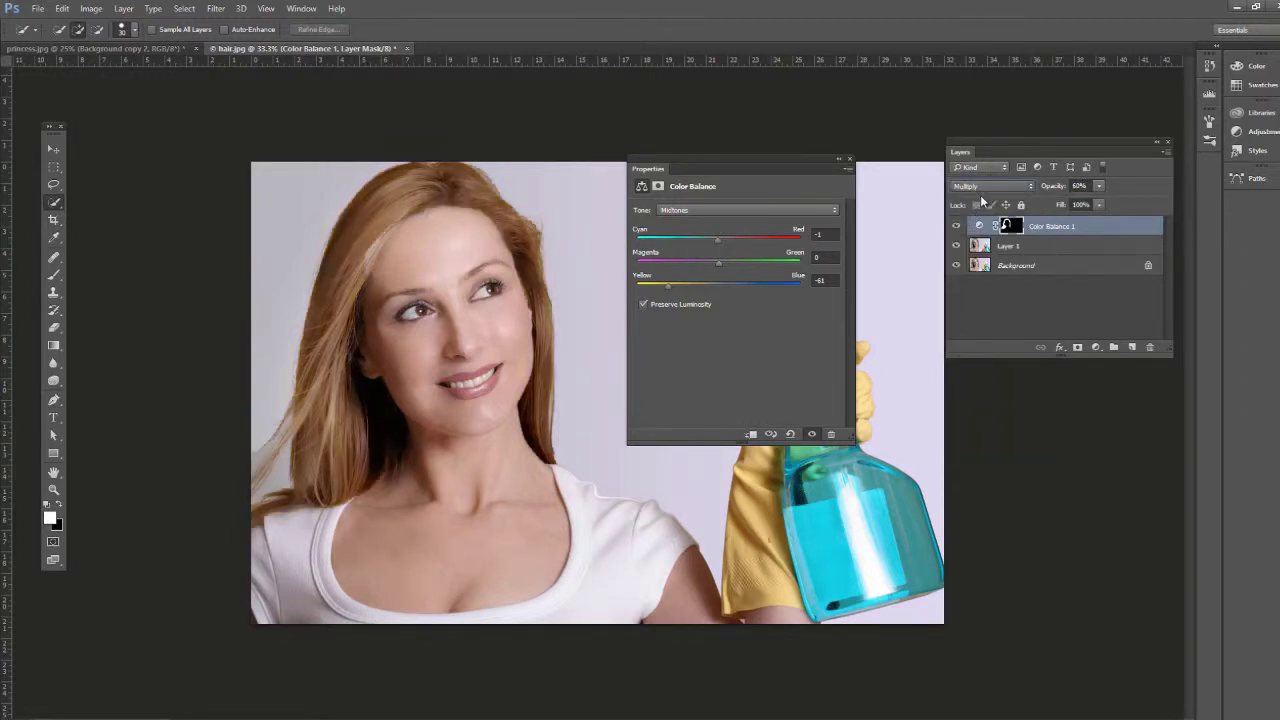
left_click(984, 187)
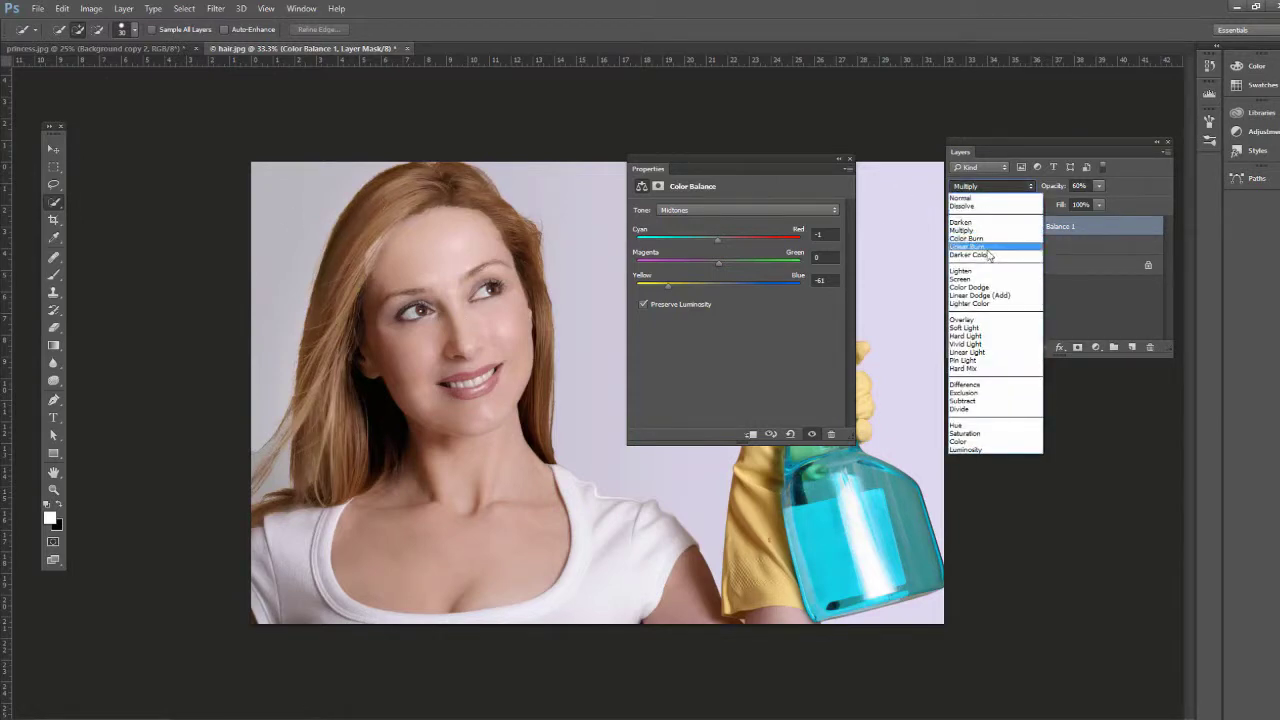
left_click(984, 320)
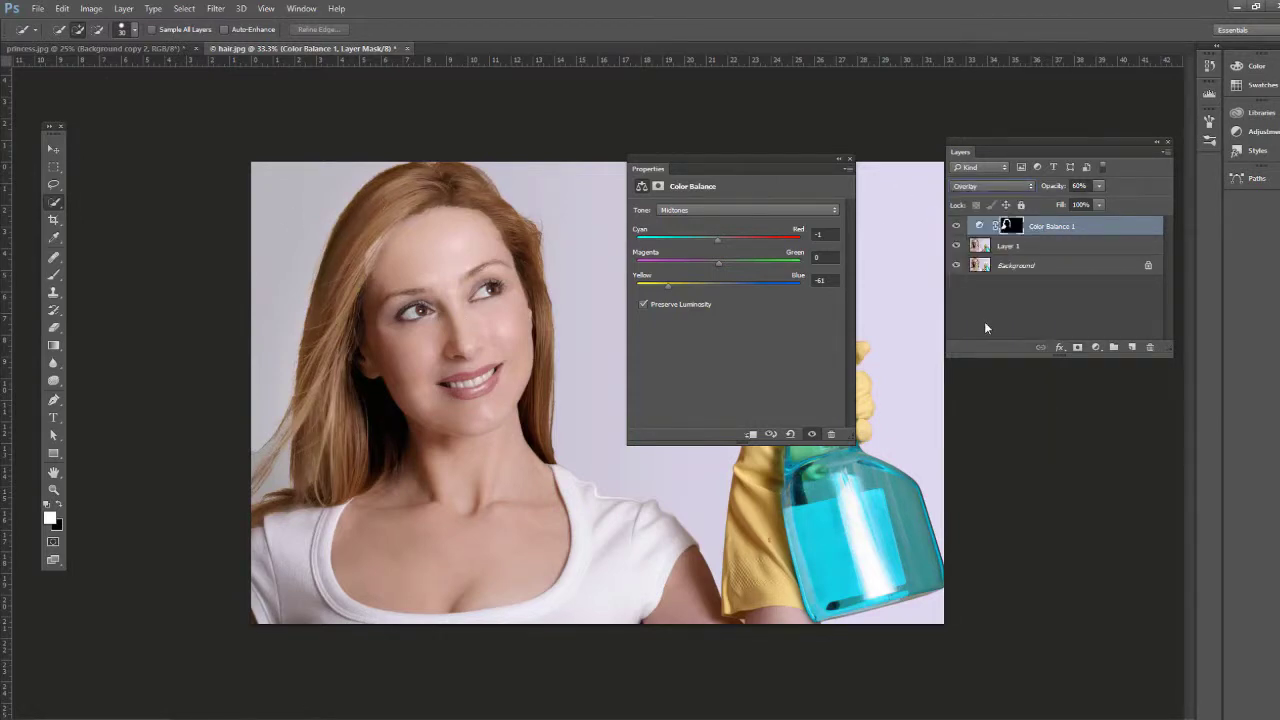
left_click(984, 186)
key("Escape")
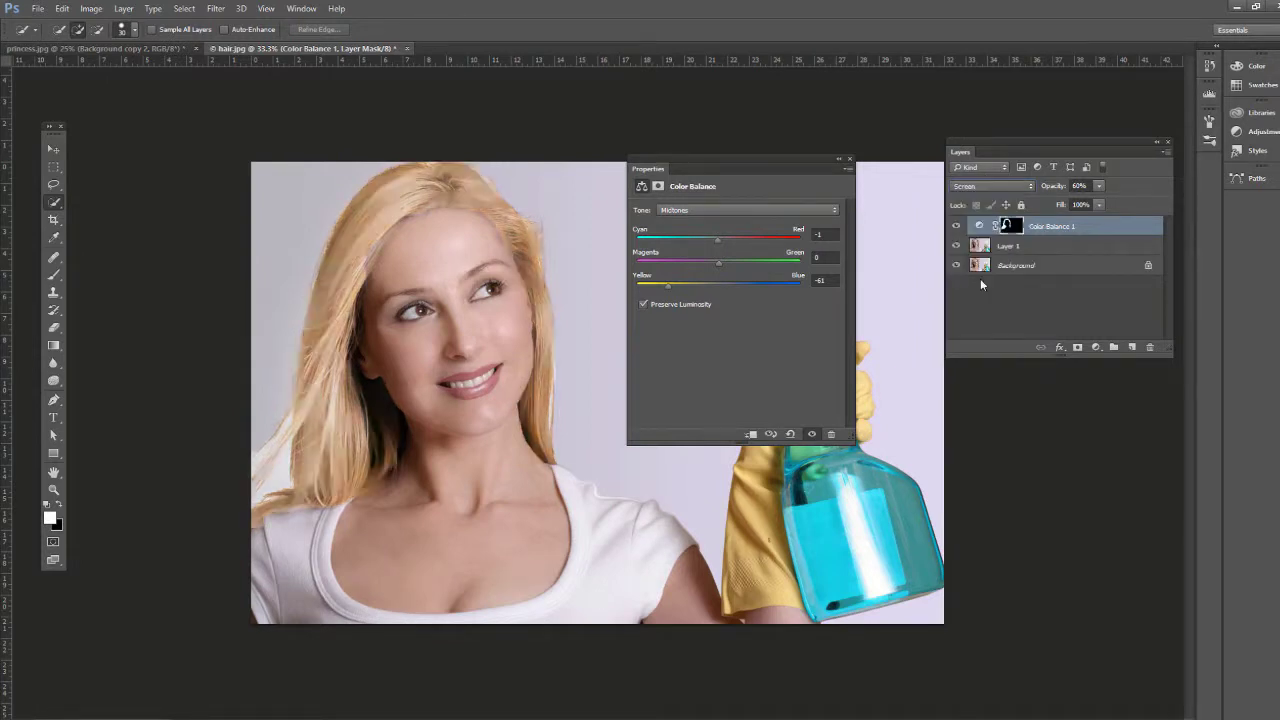
Step: Paint white on the Color Balance 1 layer mask along the forehead hairline and both temples to cover the missed hair
left_click(1016, 227)
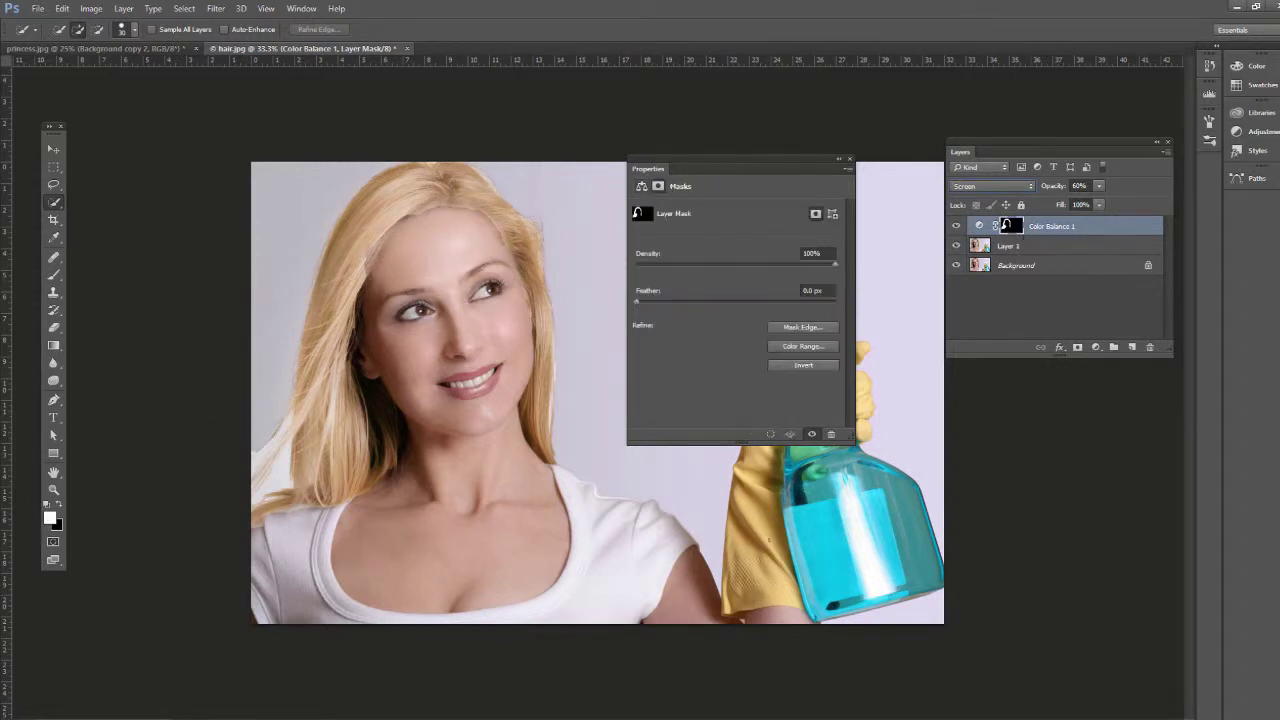
left_click(55, 488)
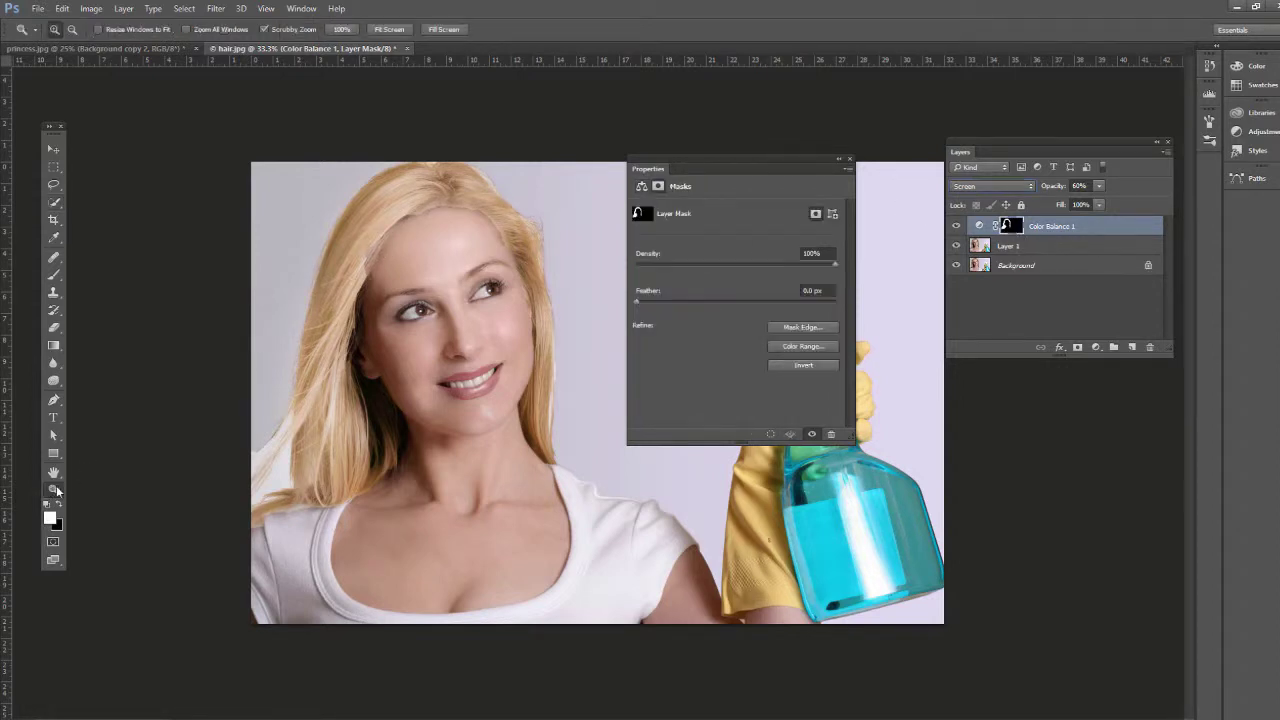
left_click(449, 221)
left_click_drag(450, 222, 893, 396)
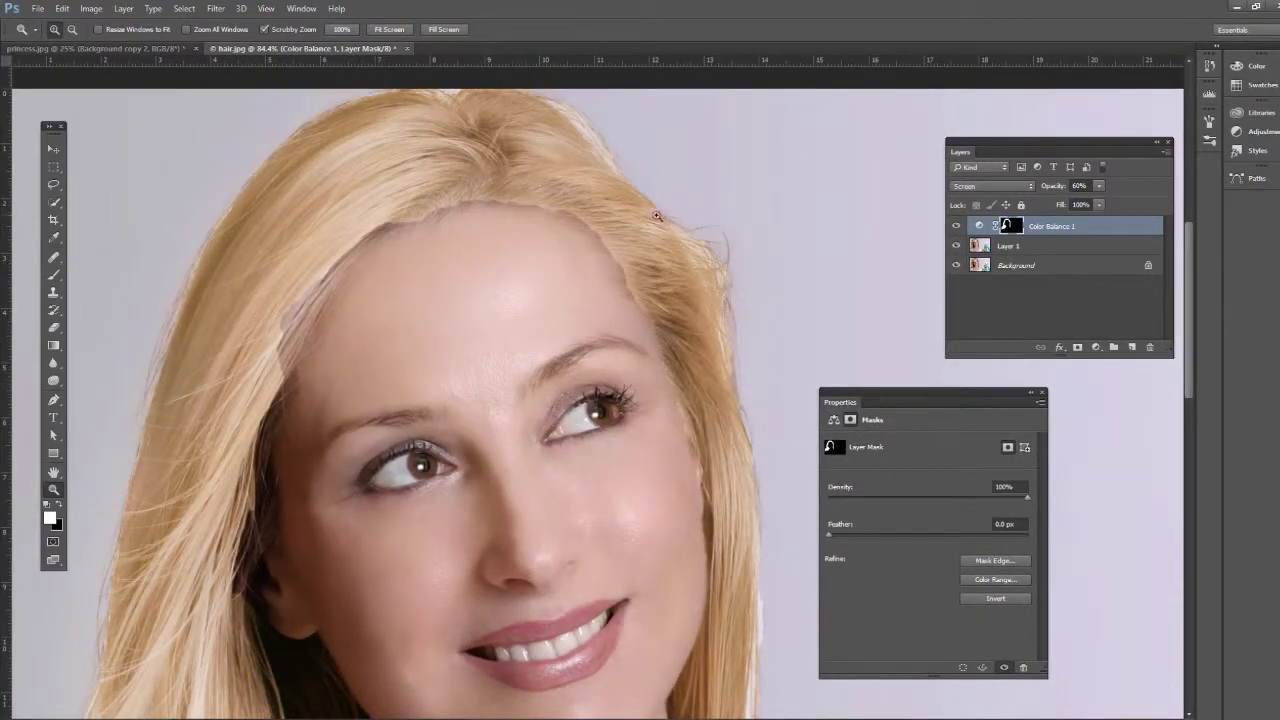
mouse_move(439, 230)
left_mouse_down()
mouse_move(400, 206)
mouse_move(435, 230)
left_mouse_up()
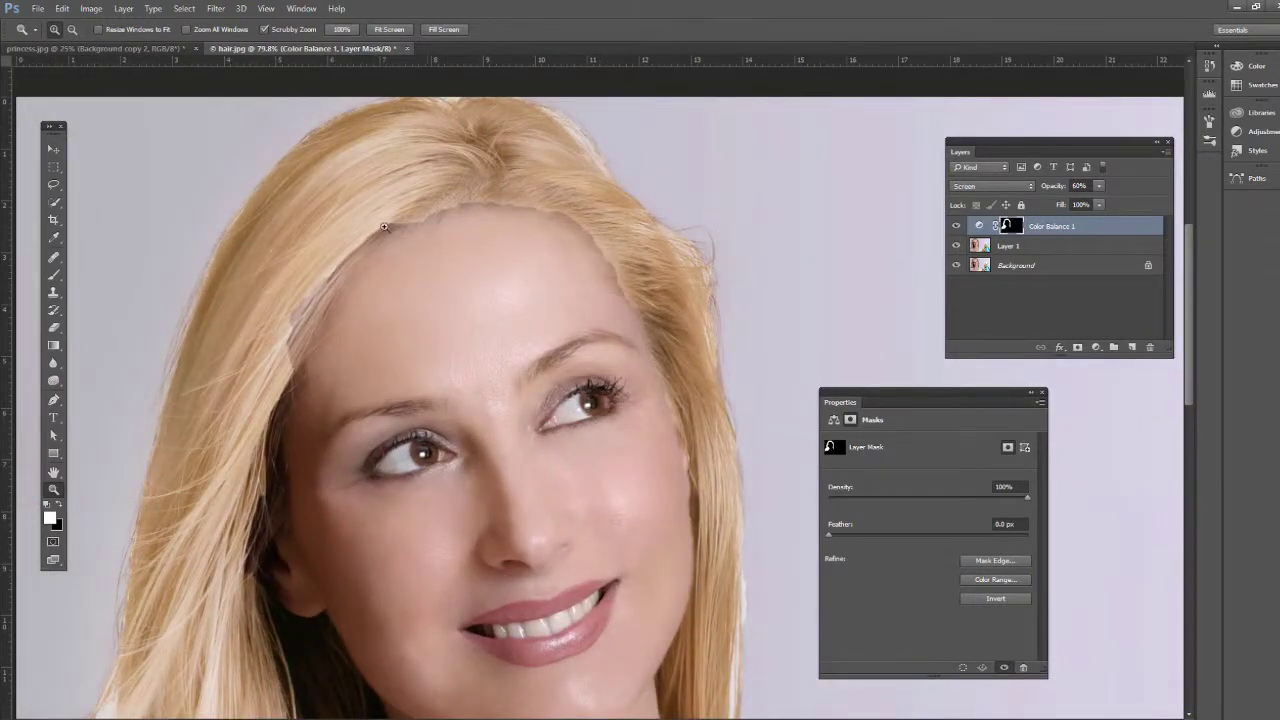
left_click(53, 274)
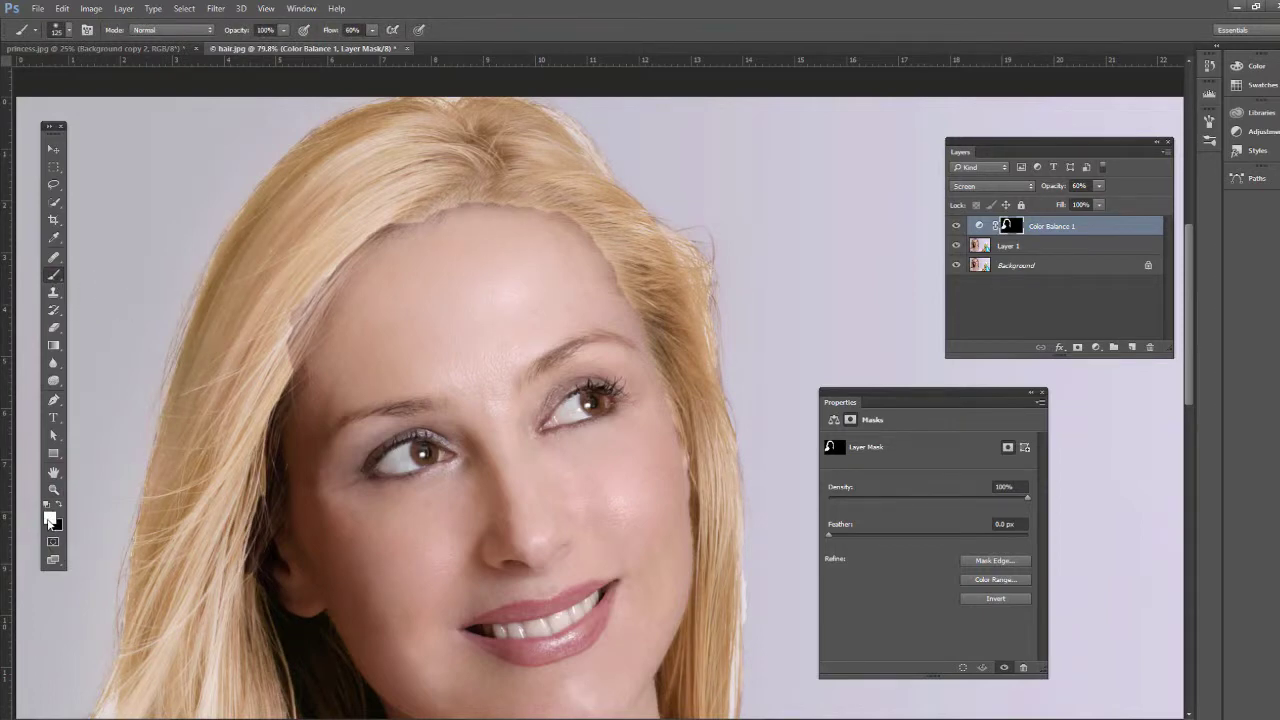
mouse_move(409, 200)
left_mouse_down()
mouse_move(303, 279)
mouse_move(259, 358)
mouse_move(347, 237)
mouse_move(302, 289)
left_mouse_up()
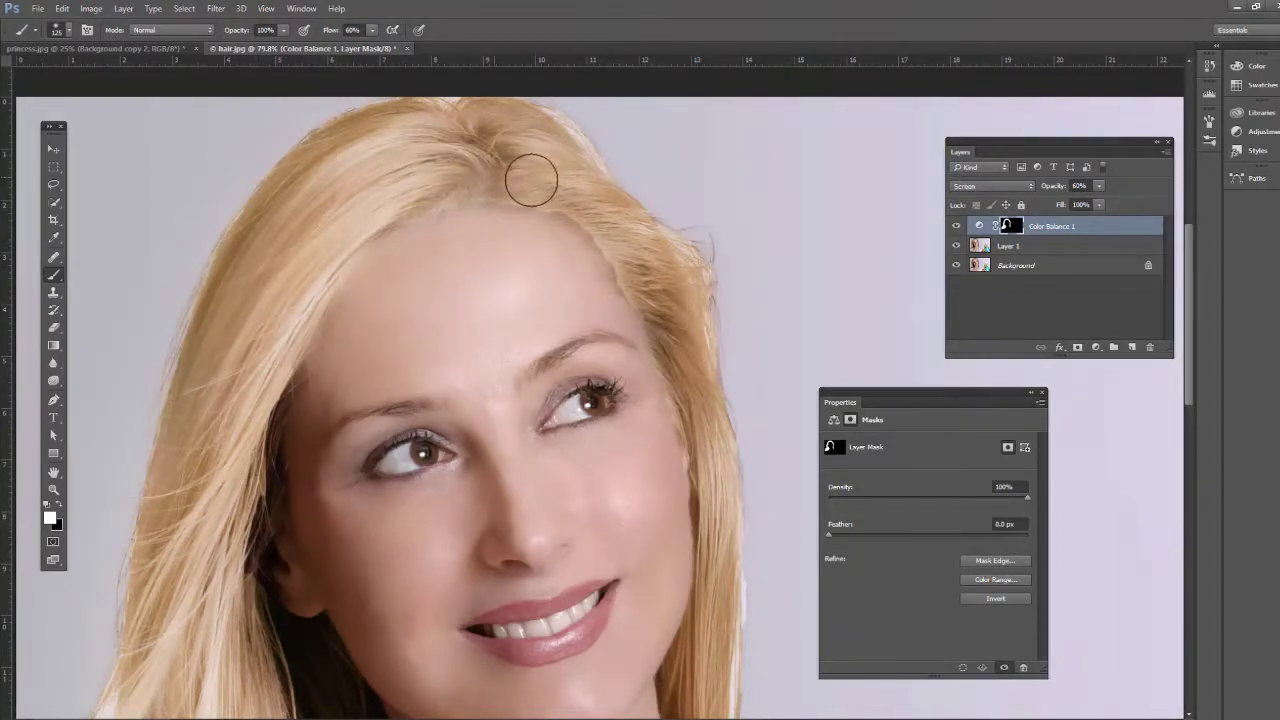
left_click(373, 32)
left_click(374, 31)
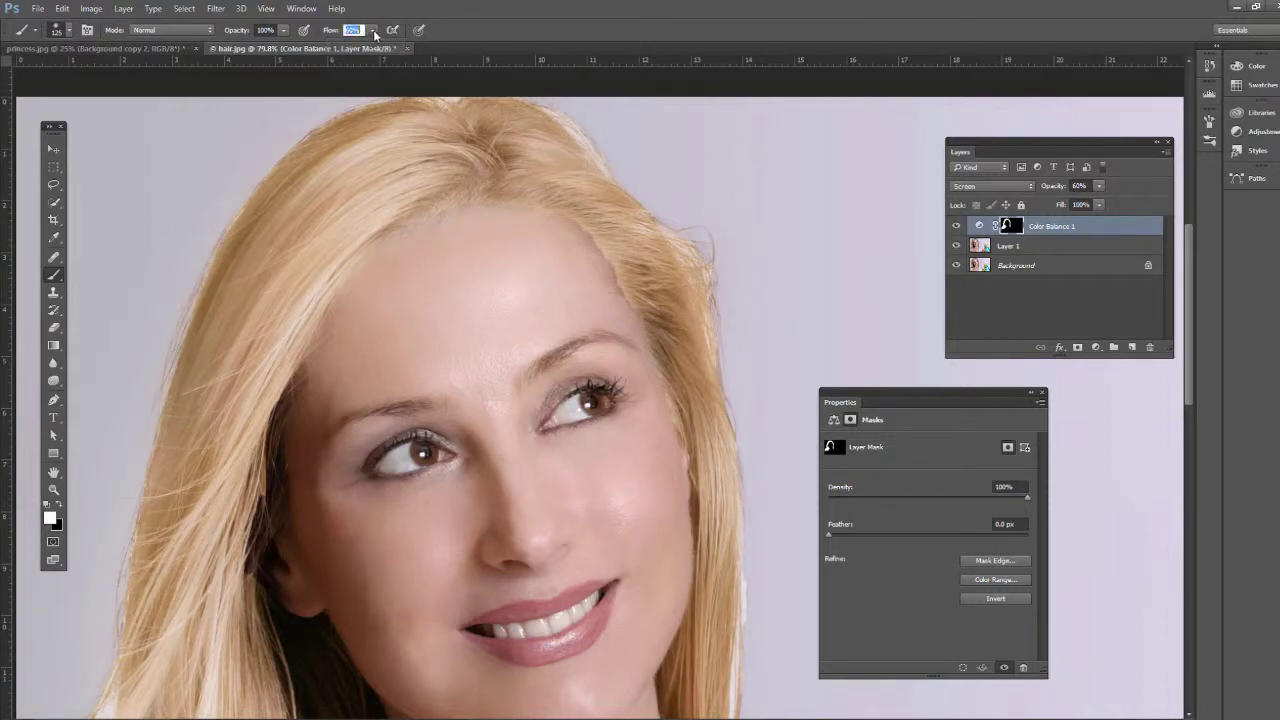
mouse_move(609, 226)
left_mouse_down()
mouse_move(652, 266)
mouse_move(652, 289)
left_mouse_up()
mouse_move(432, 188)
left_mouse_down()
mouse_move(393, 198)
mouse_move(348, 229)
mouse_move(357, 235)
mouse_move(292, 320)
mouse_move(226, 498)
mouse_move(228, 576)
mouse_move(240, 500)
mouse_move(236, 557)
mouse_move(245, 525)
mouse_move(240, 414)
left_mouse_up()
mouse_move(662, 276)
left_mouse_down()
mouse_move(559, 90)
mouse_move(715, 276)
mouse_move(701, 281)
mouse_move(709, 256)
mouse_move(371, 92)
mouse_move(386, 188)
left_mouse_up()
Step: Paint black on the Color Balance 1 mask along the hair's outer edge beside the cheek and neck to remove the spill onto the background
scroll(386, 188, "down", 4)
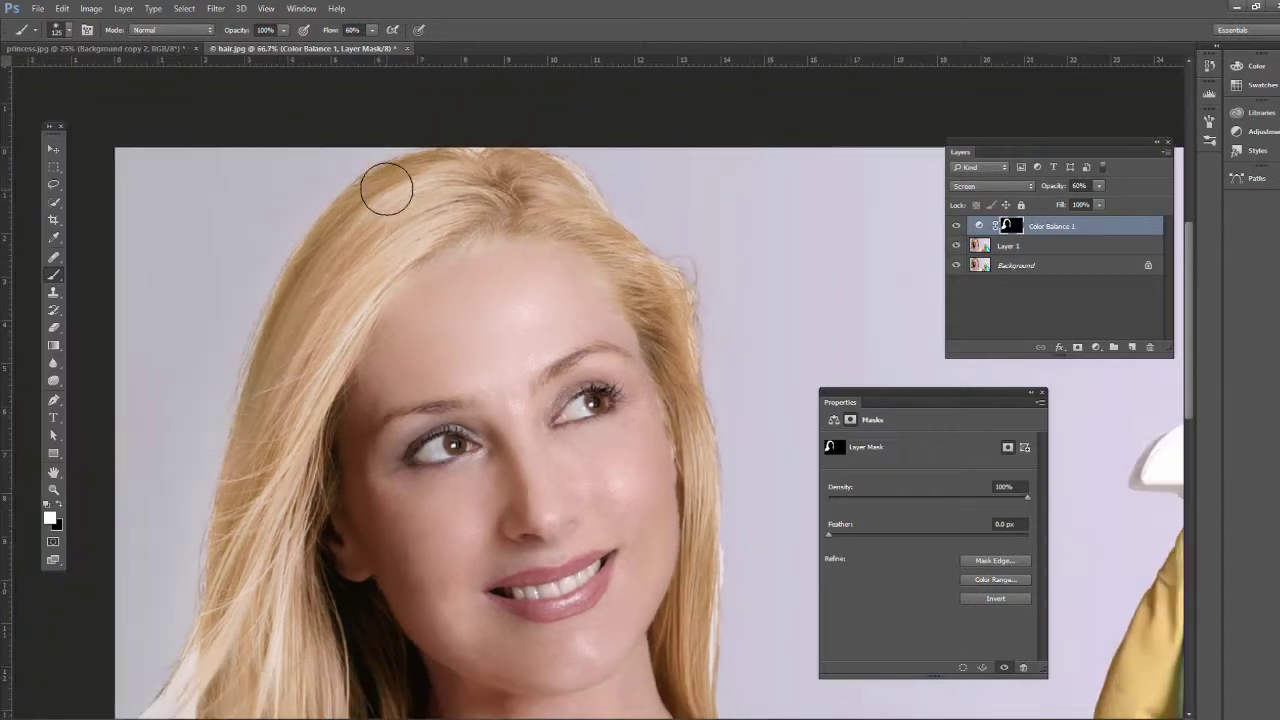
scroll(386, 188, "up", 2)
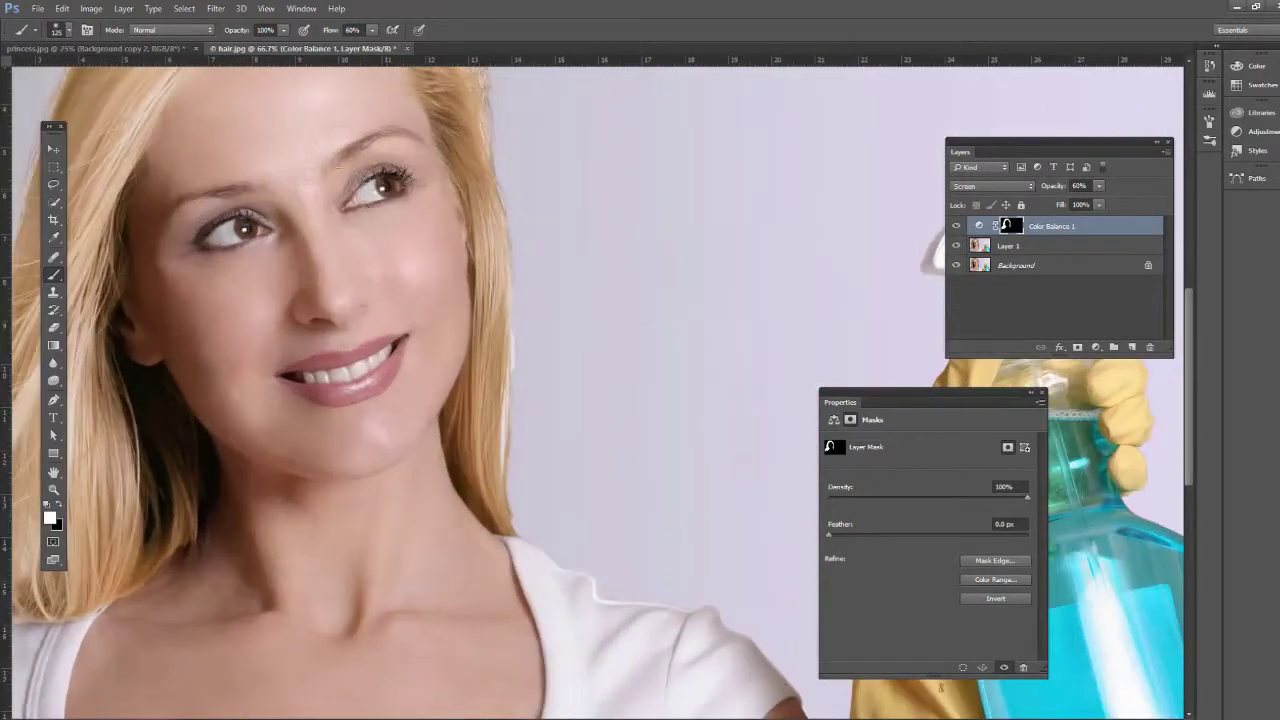
scroll(535, 383, "up", 1)
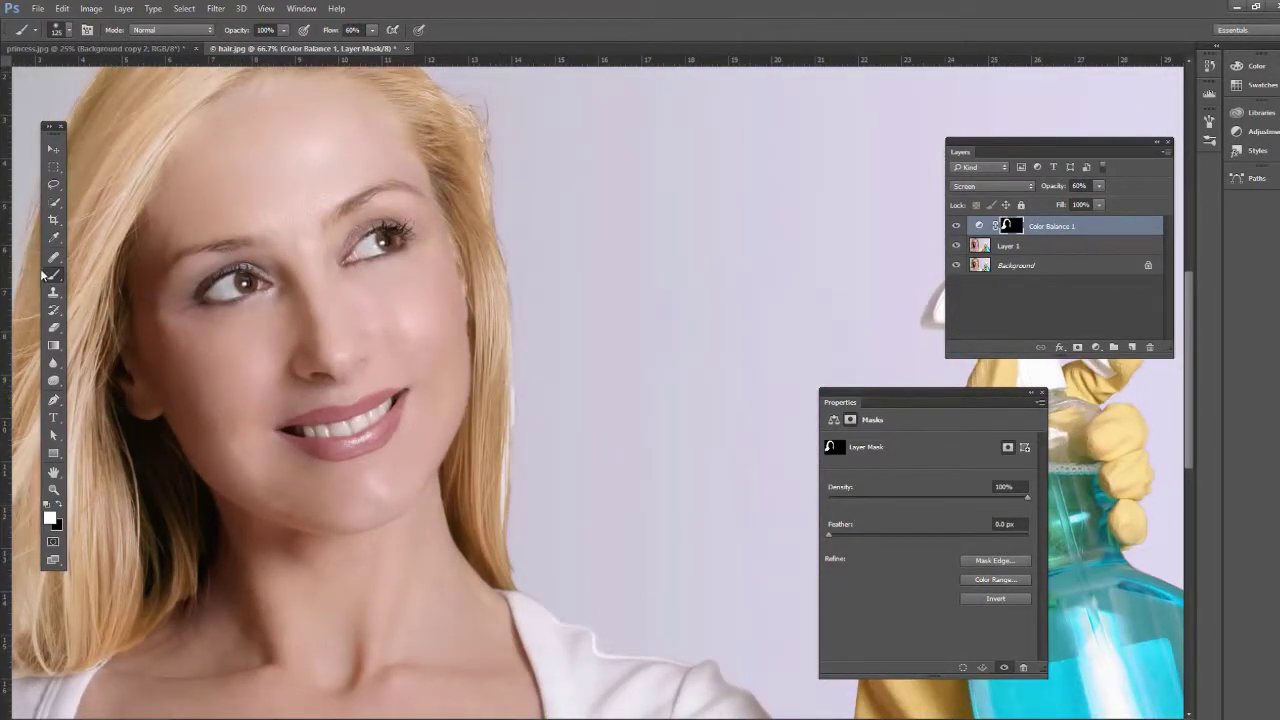
left_click(60, 505)
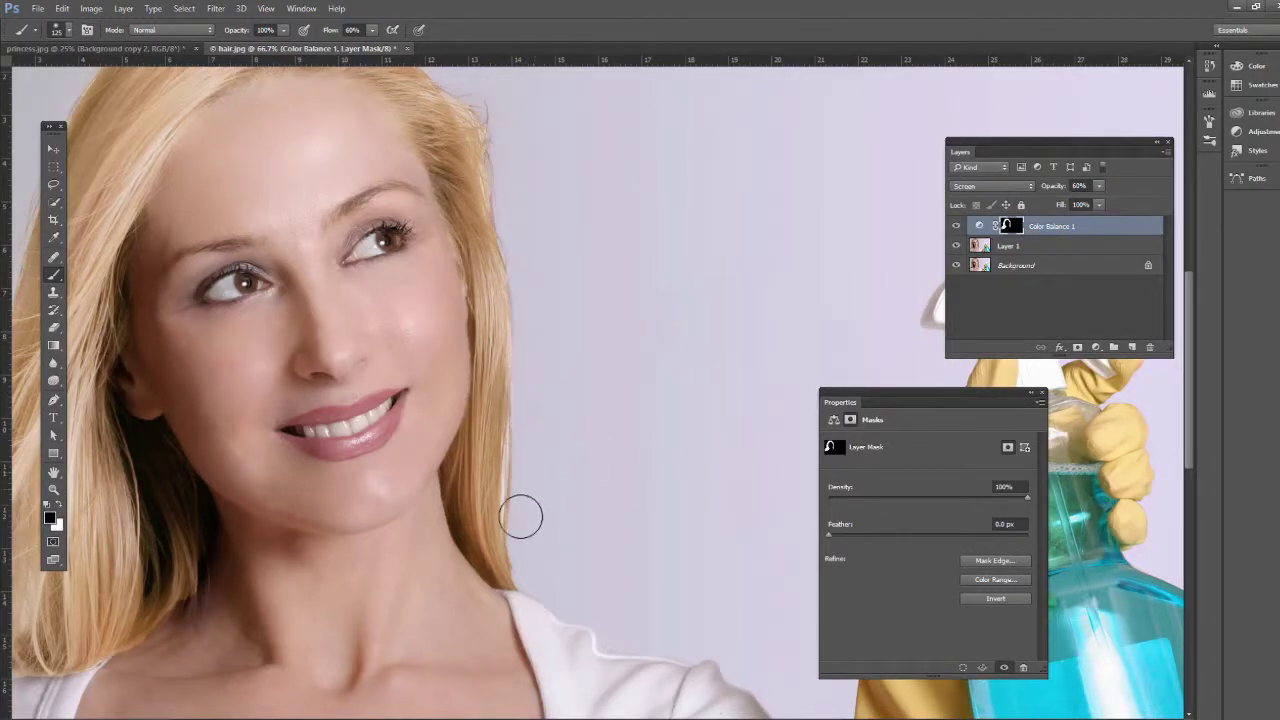
scroll(543, 420, "up", 2)
scroll(543, 397, "up", 1)
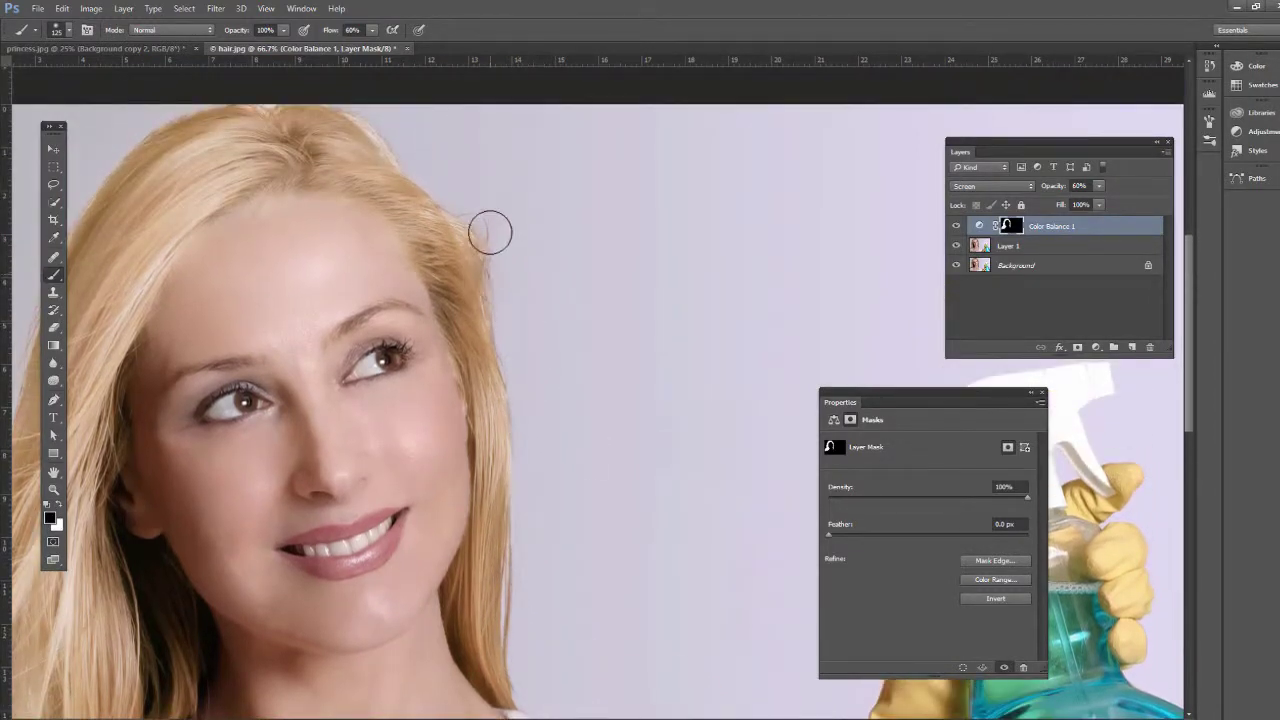
scroll(497, 238, "up", 2)
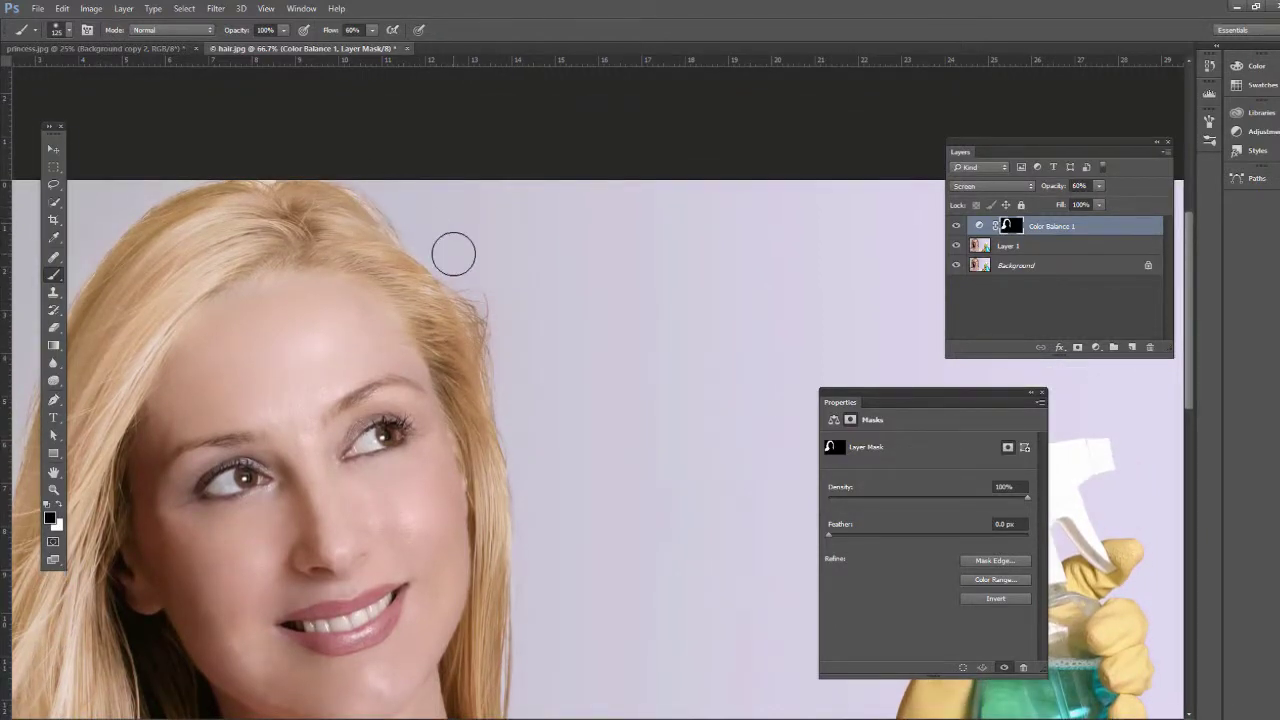
key("ctrl+minus")
key("ctrl+minus")
Step: Switch to princess.jpg and compare the portrait with the black group hidden and shown
key("ctrl+Tab")
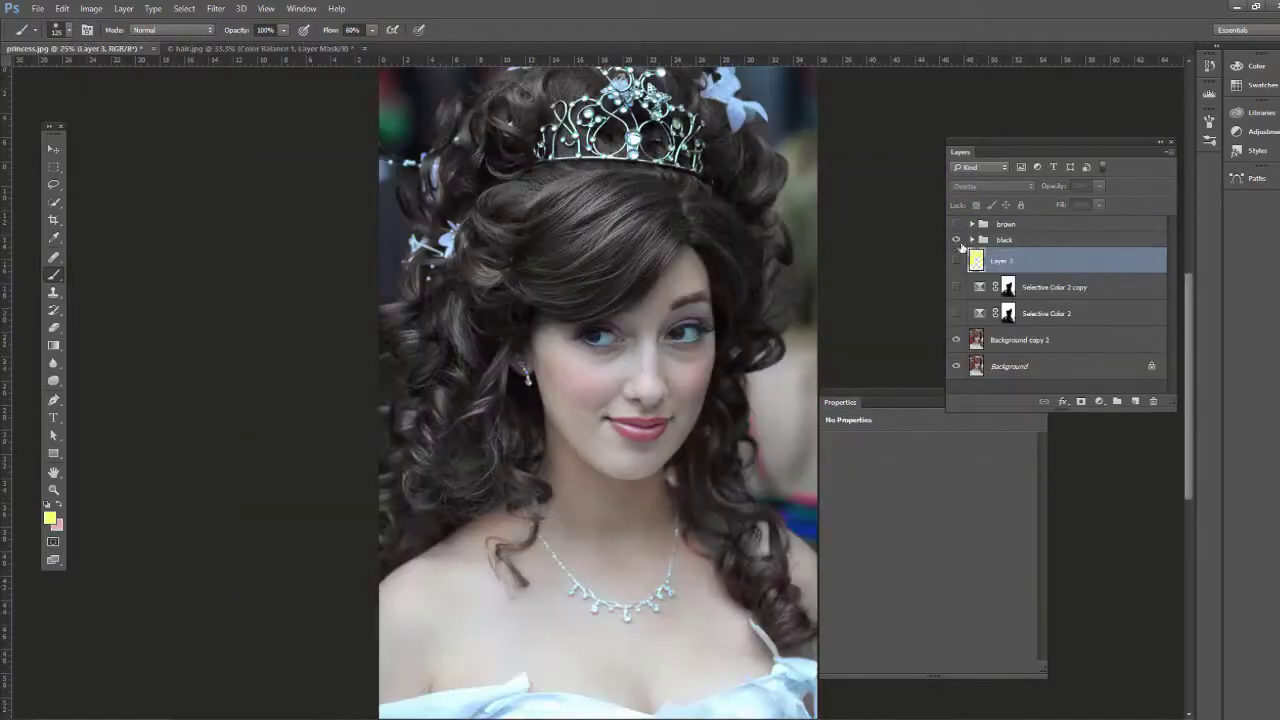
left_click(956, 241)
left_click(957, 241)
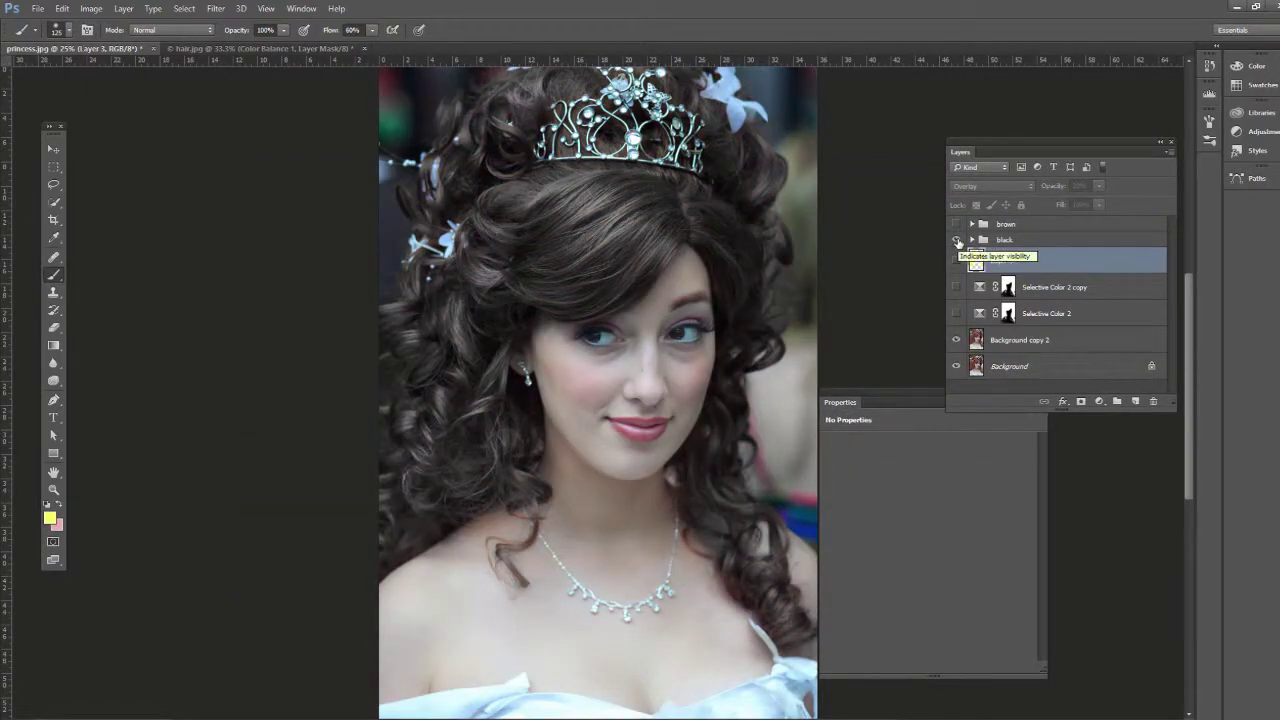
left_click(957, 241)
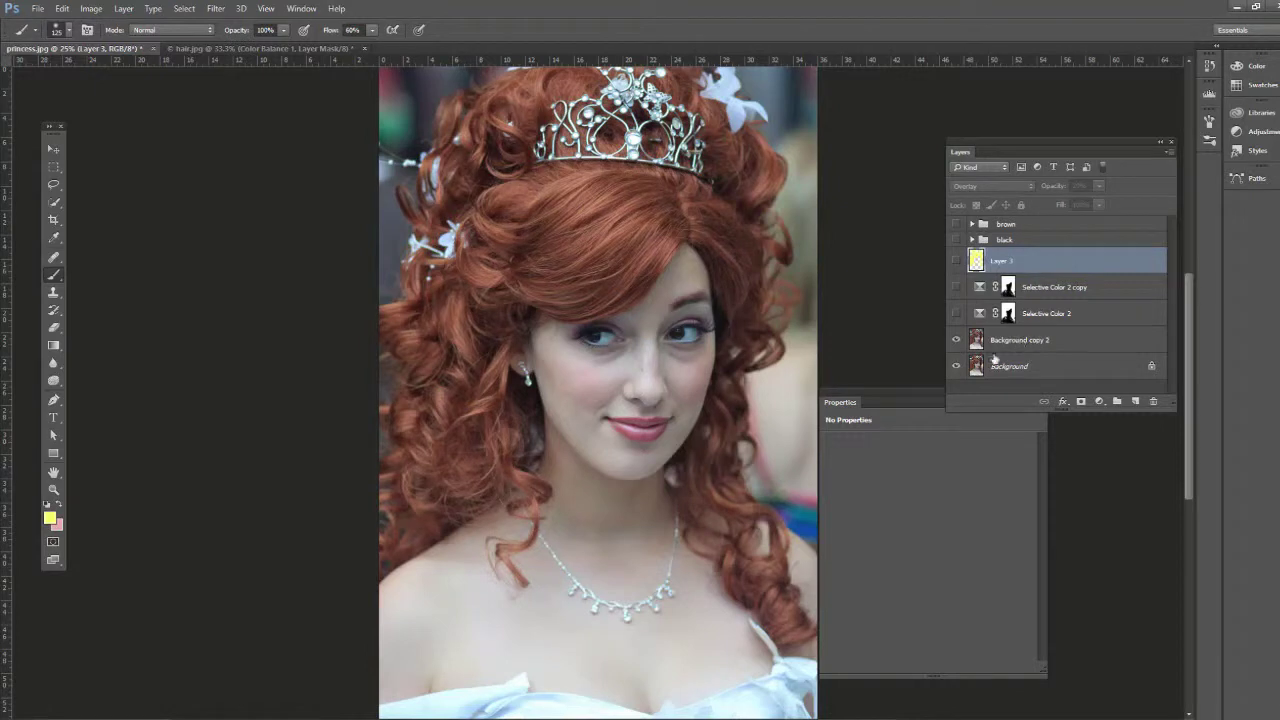
left_click(1099, 401)
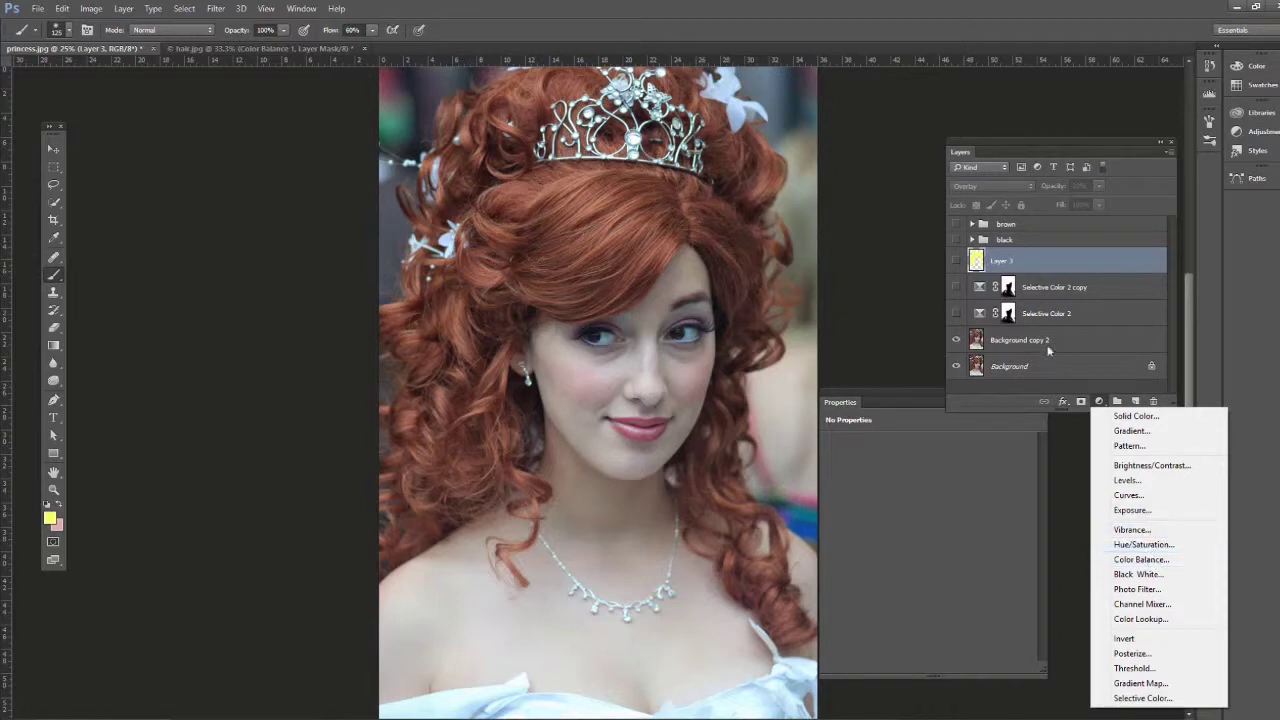
left_click(1019, 134)
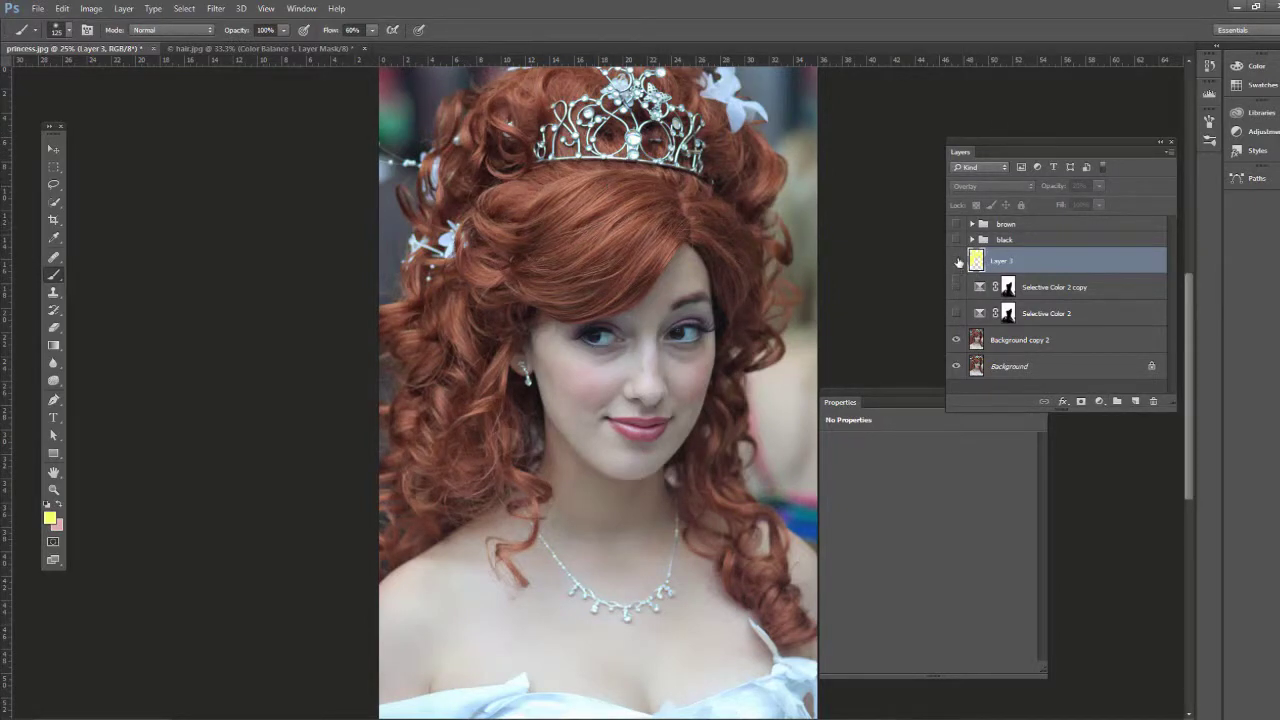
left_click(956, 239)
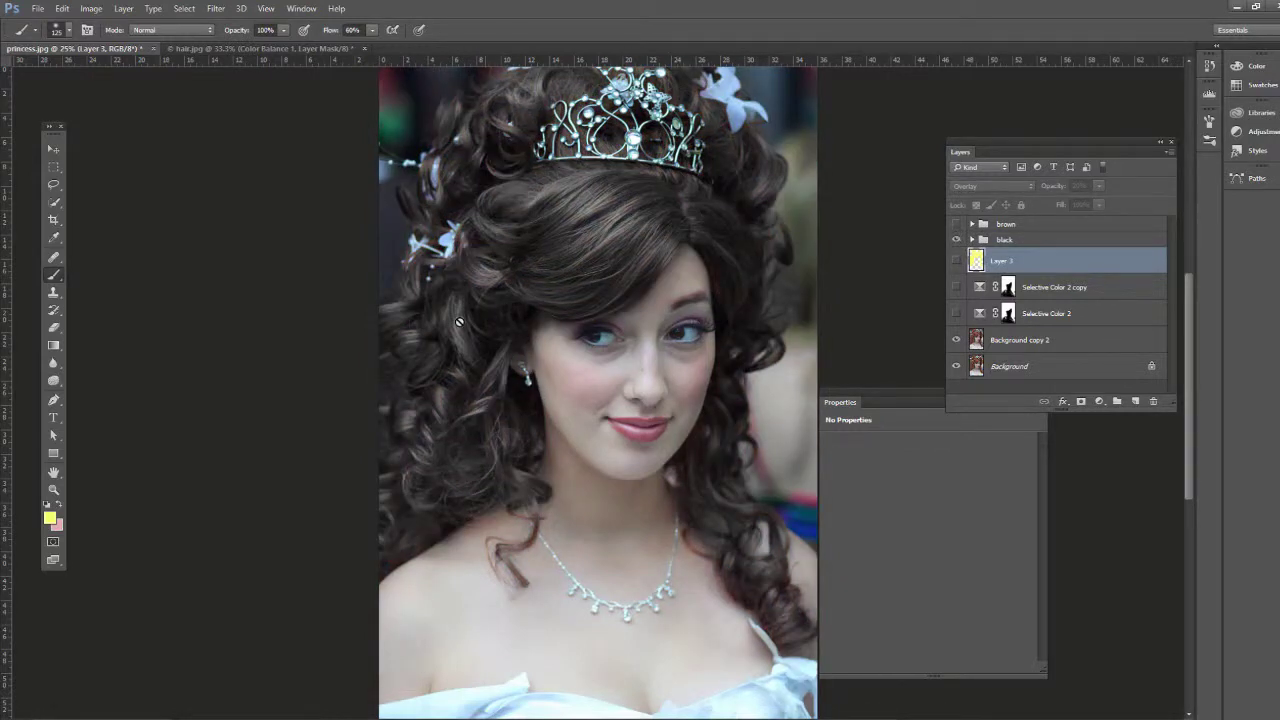